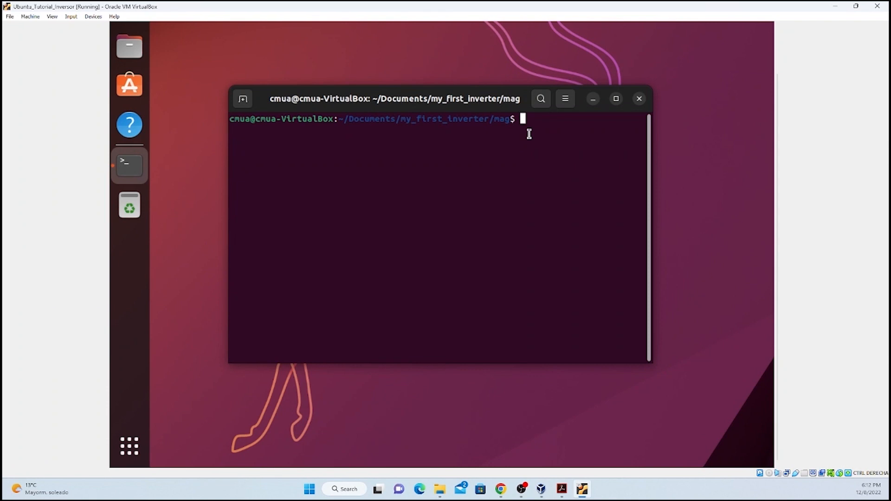
Launch Magic with the XR display option from the terminal and open inverter.mag.
type("magic -d XR")
key("Return")
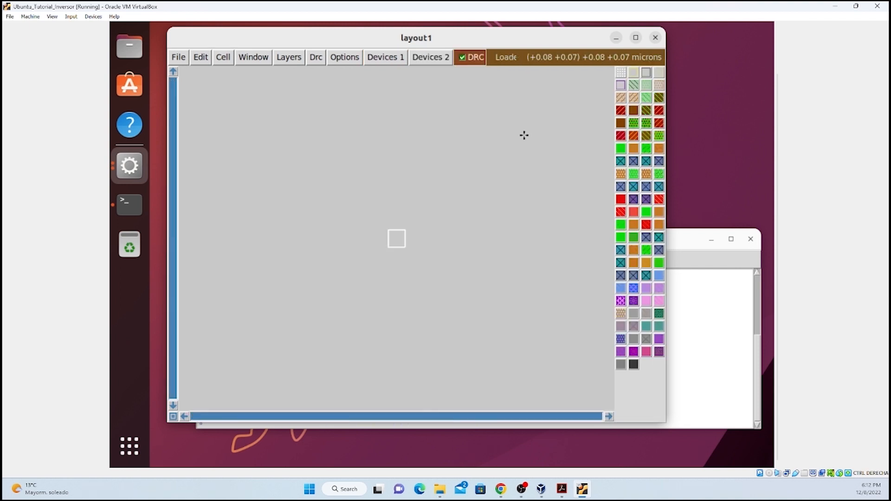
left_click(179, 62)
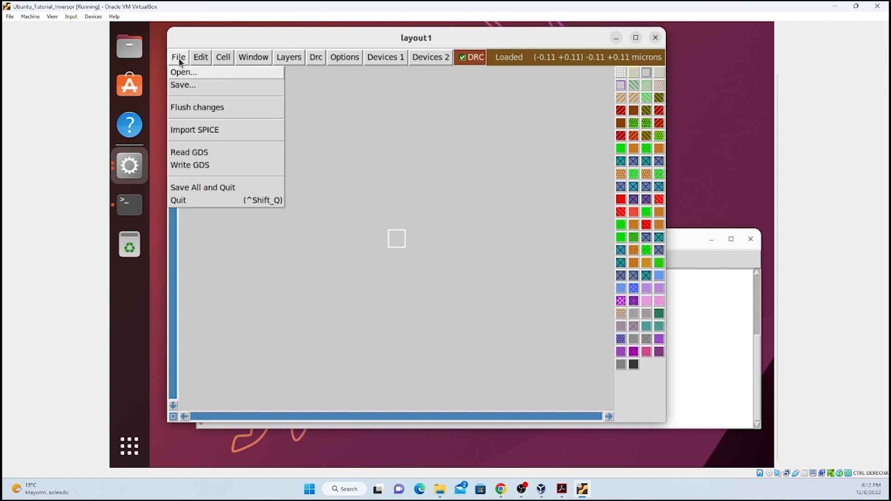
left_click(196, 75)
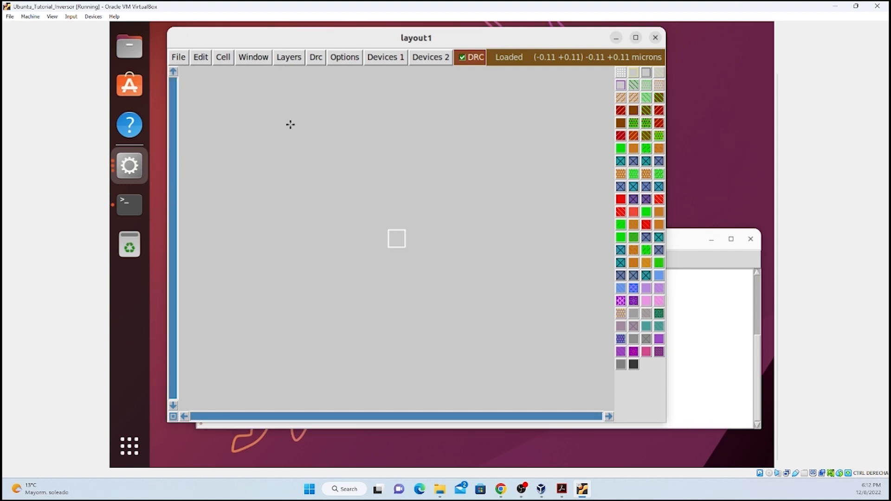
left_click(362, 197)
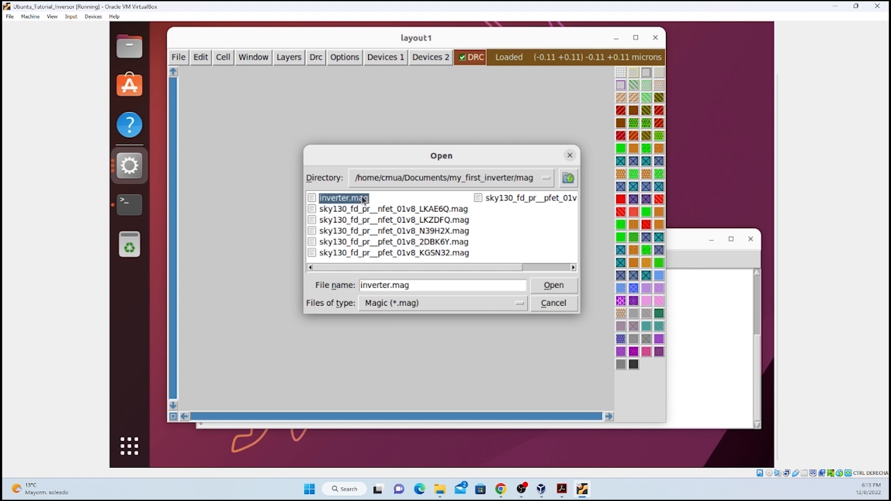
left_click(559, 285)
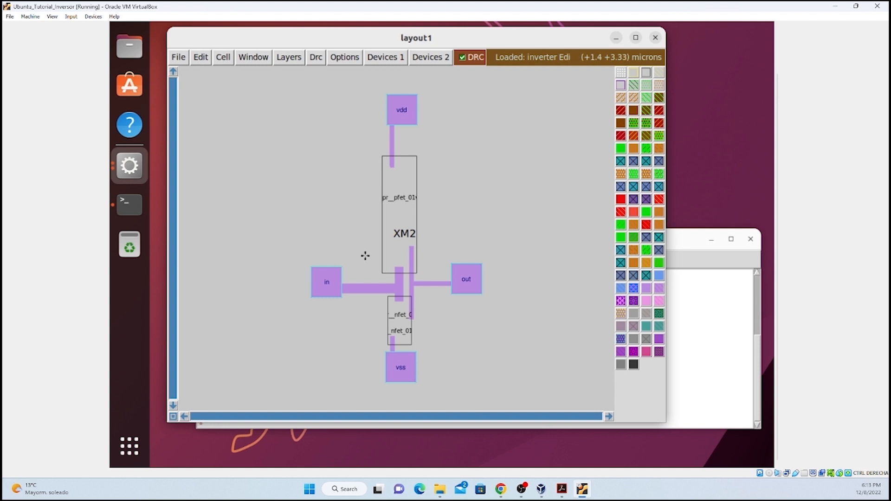
Expand the complete inverter cell to reveal its transistor layers, and set a 0.05 µm grid for working around the nfet.
key("i")
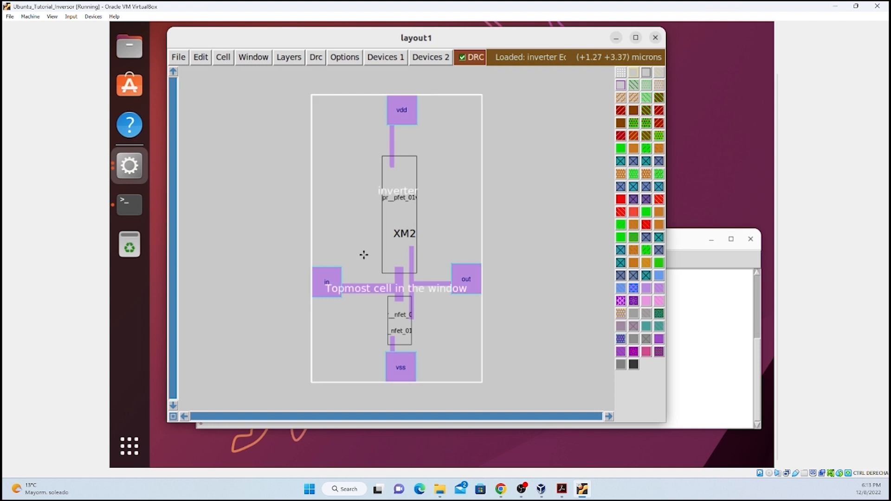
key("x")
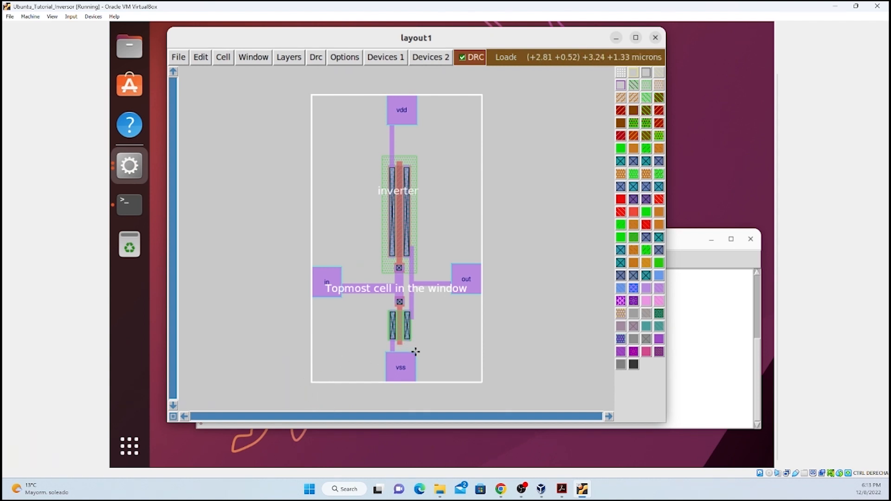
key("z")
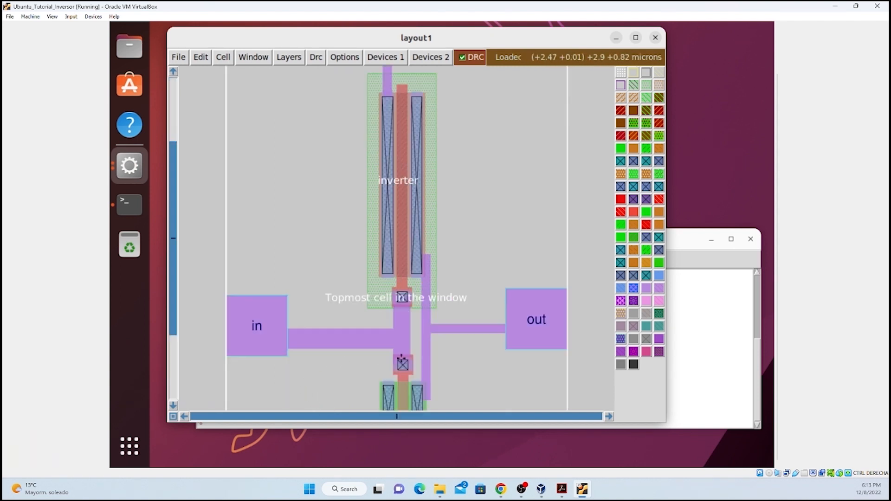
key("z")
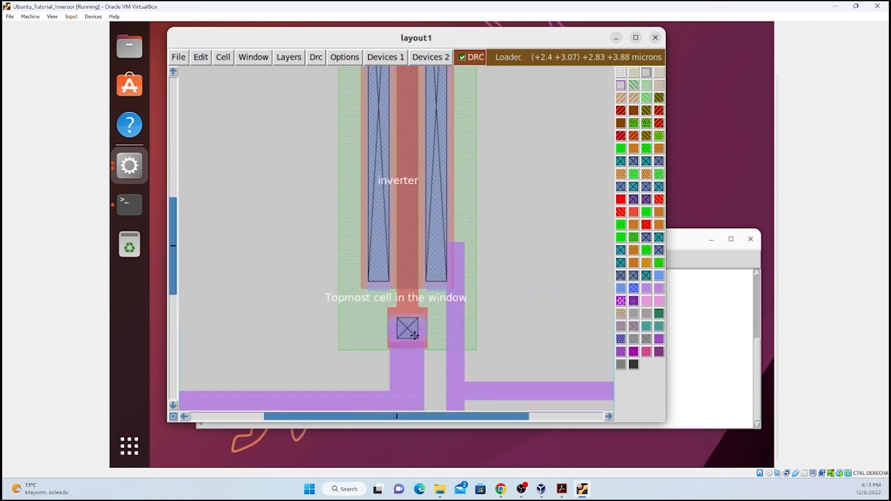
scroll(413, 335, "down", 5)
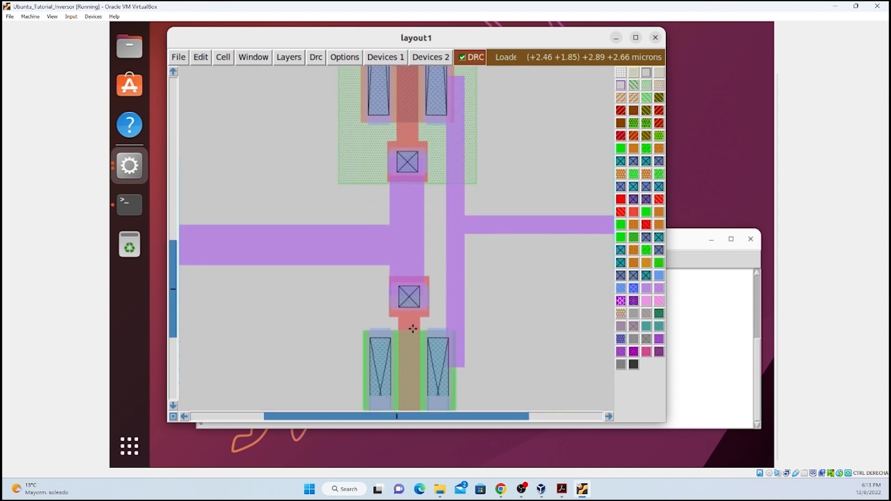
scroll(412, 328, "down", 6)
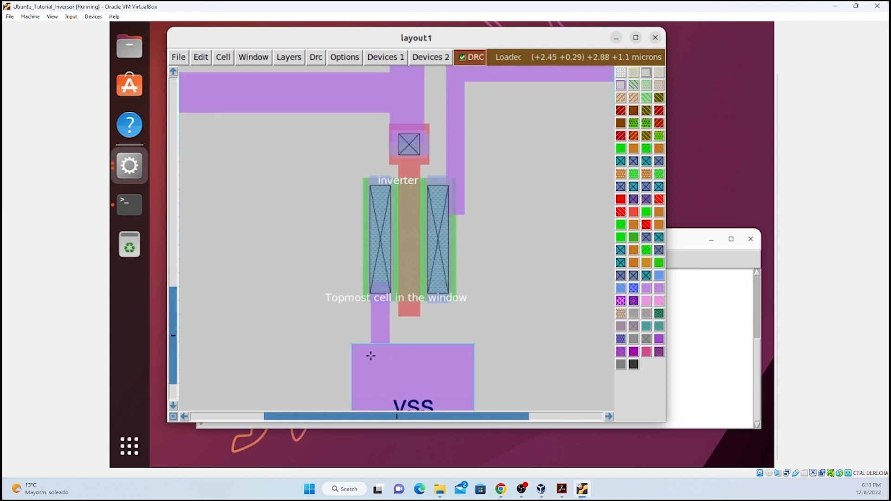
key("z")
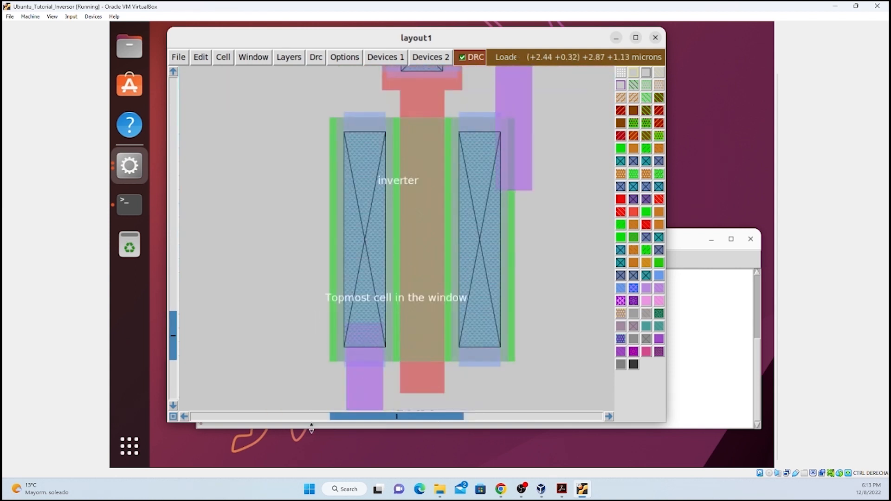
left_click_drag(345, 415, 305, 417)
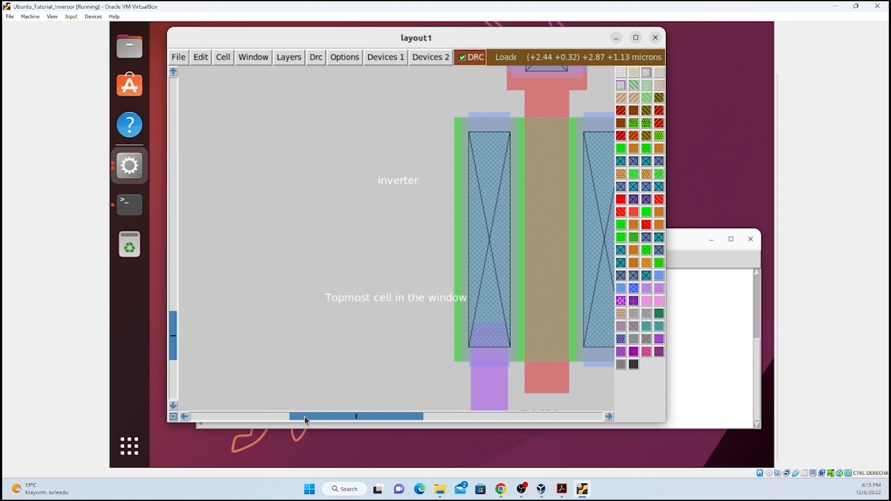
left_click(253, 58)
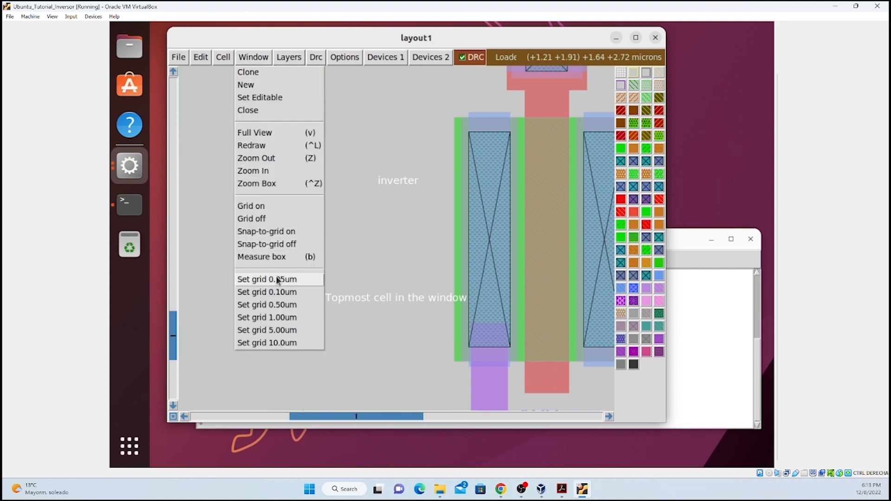
left_click(279, 279)
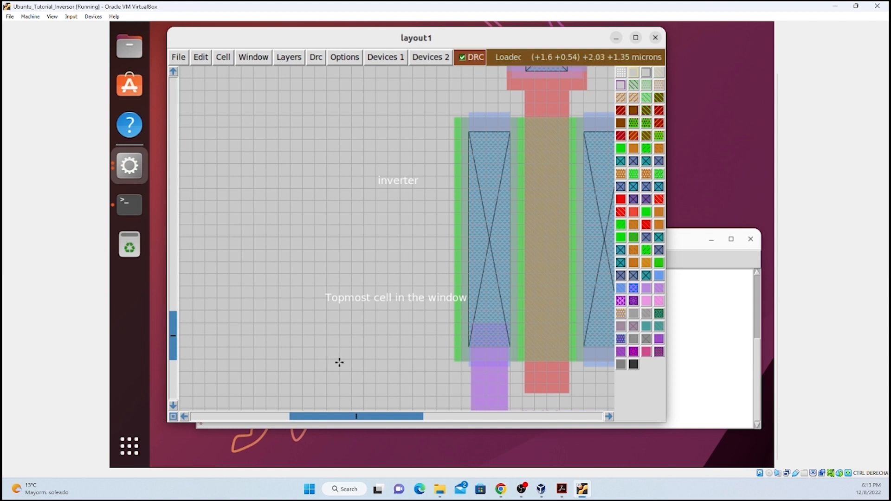
Paint a psd rectangle about 0.48 µm wide left of the nfet, spanning its diffusion height, and shift it left by about 0.01 µm.
left_click(339, 362)
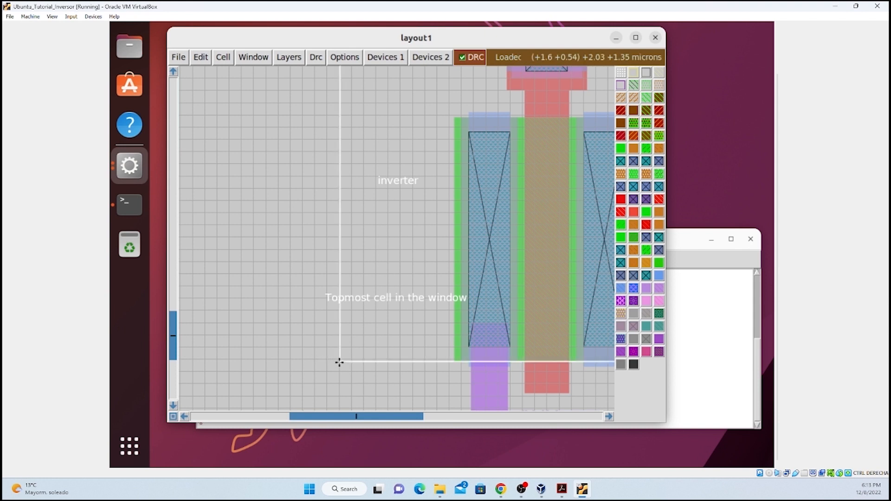
right_click(455, 117)
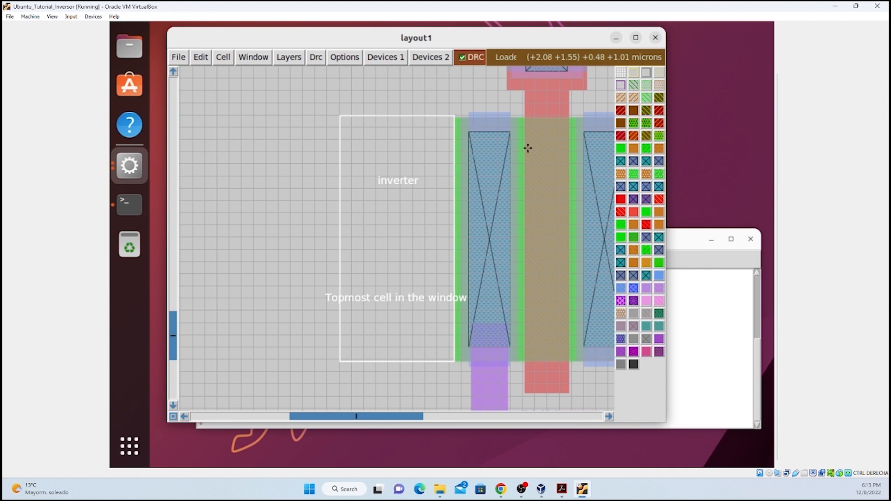
right_click(454, 118)
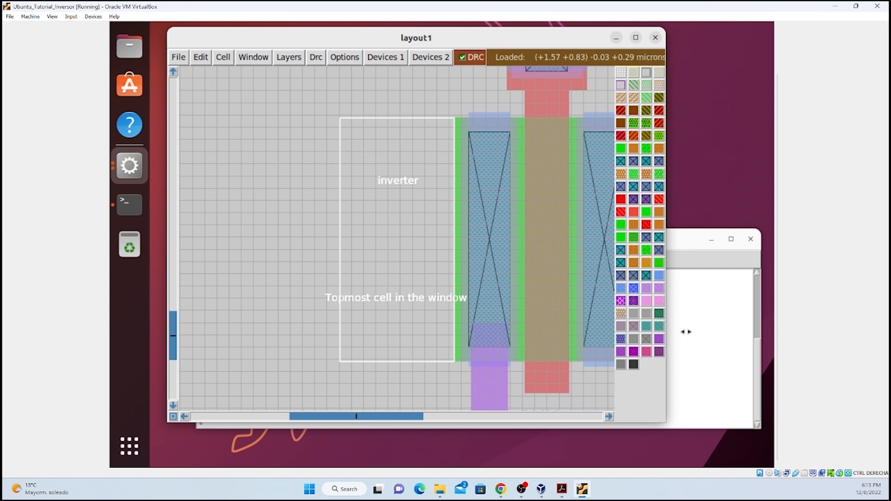
left_click(701, 346)
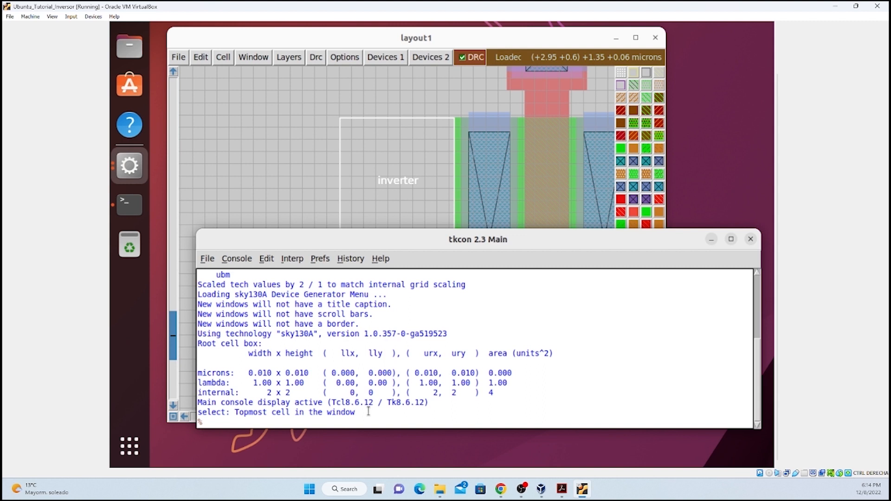
type("paint psd")
key("Return")
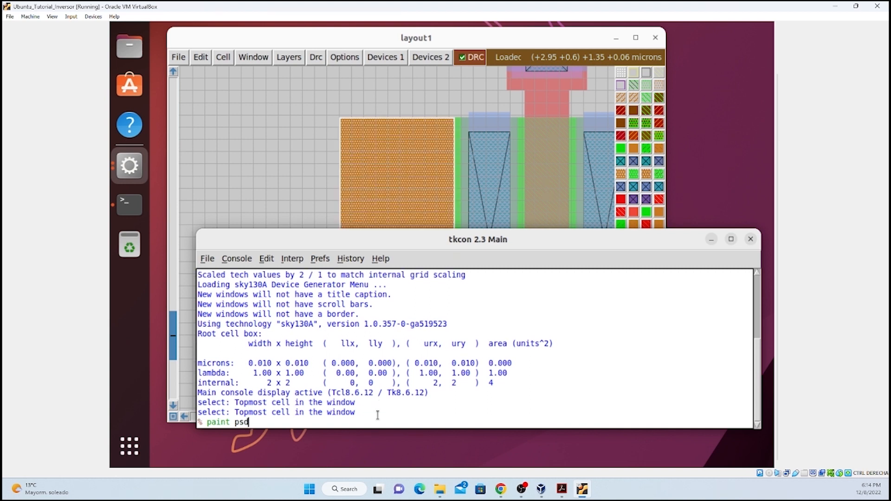
left_click(473, 36)
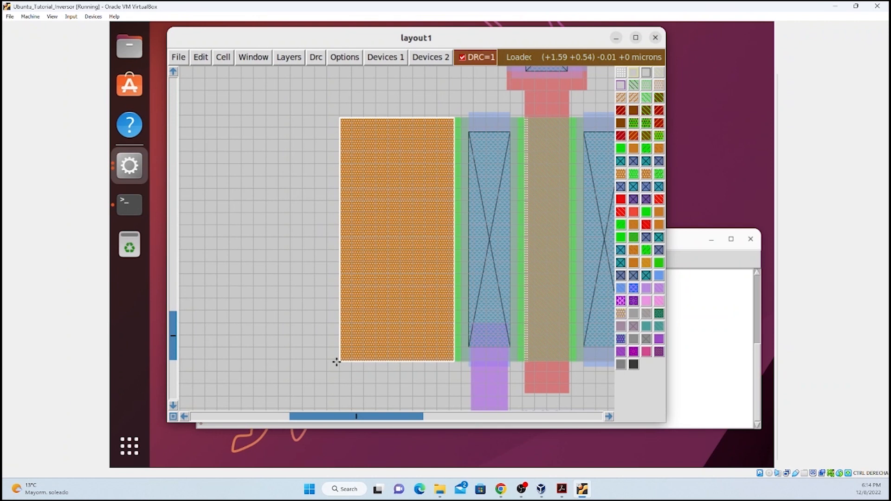
key("m")
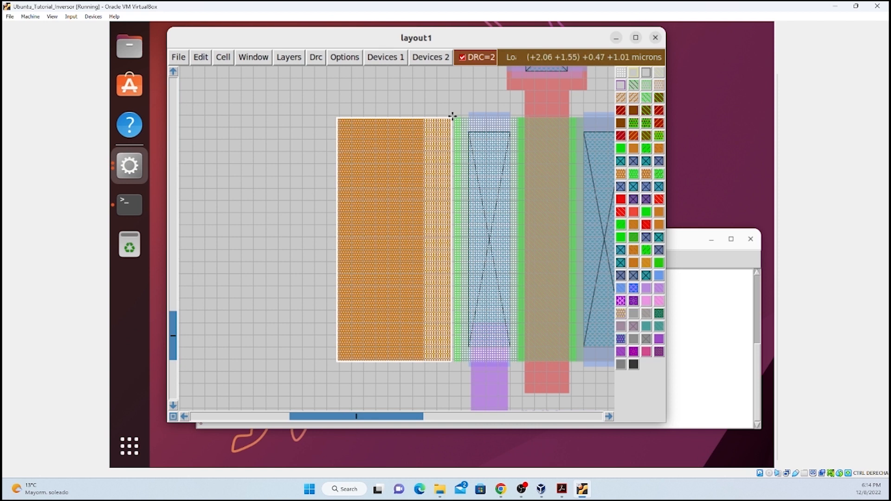
Box the narrow strip between the psd rectangle and the nfet at full diffusion height and paint it with ndiff.
left_click(452, 360)
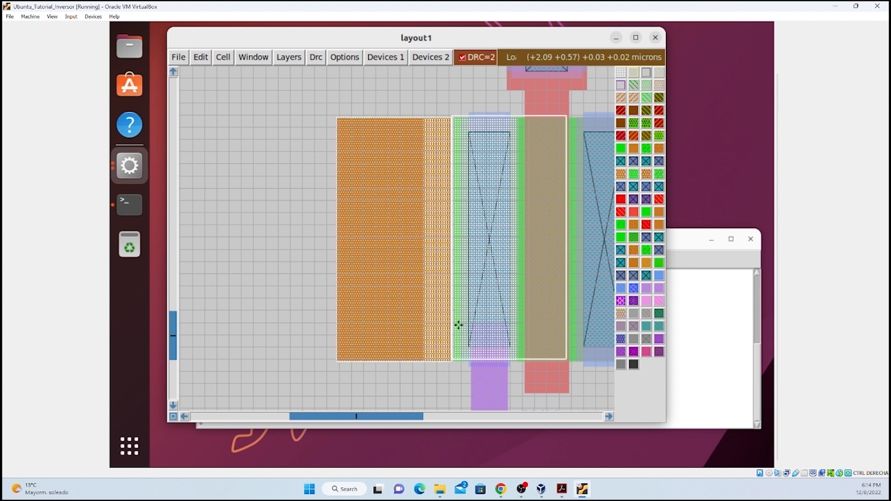
left_click(450, 360)
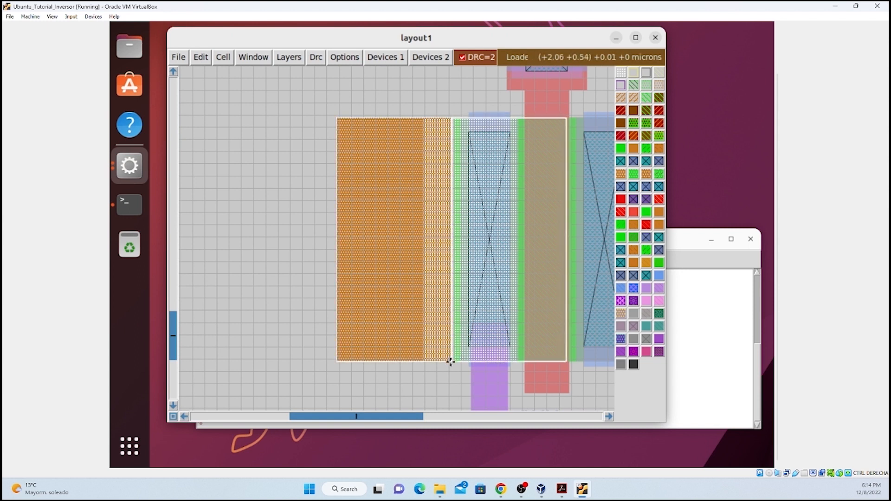
right_click(459, 118)
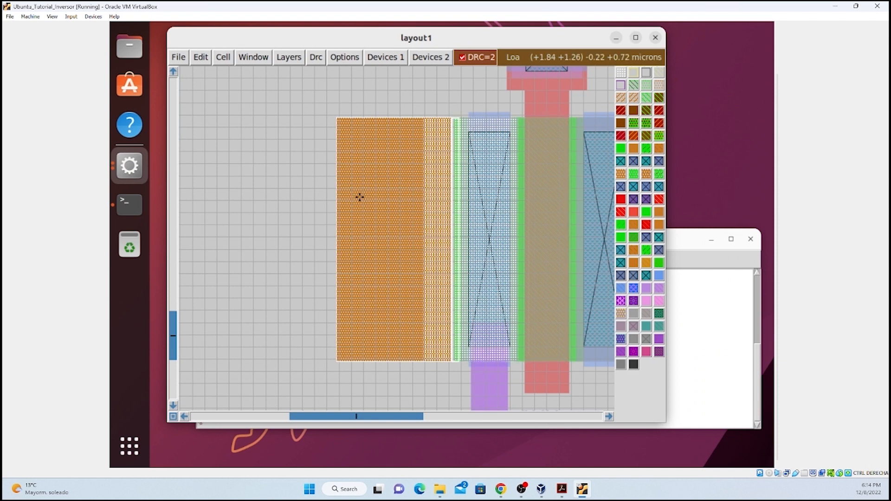
left_click(716, 384)
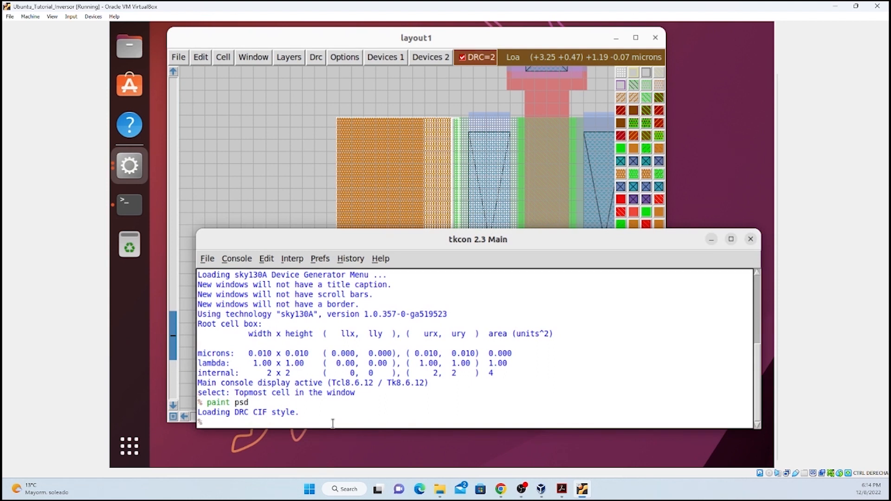
type("paint ndiff")
key("Return")
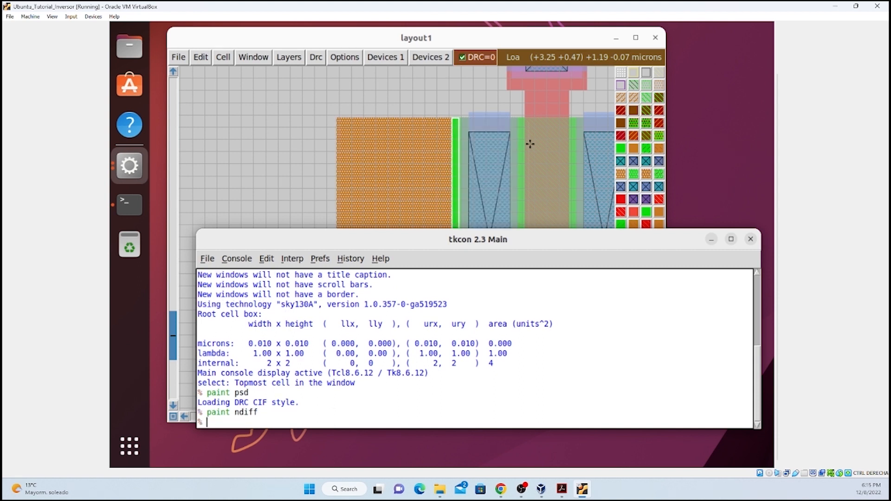
Paint li over the psd and ndiff areas, from inside the psd rectangle to the nfet's left contact, matching the contact metal's height.
left_click(503, 33)
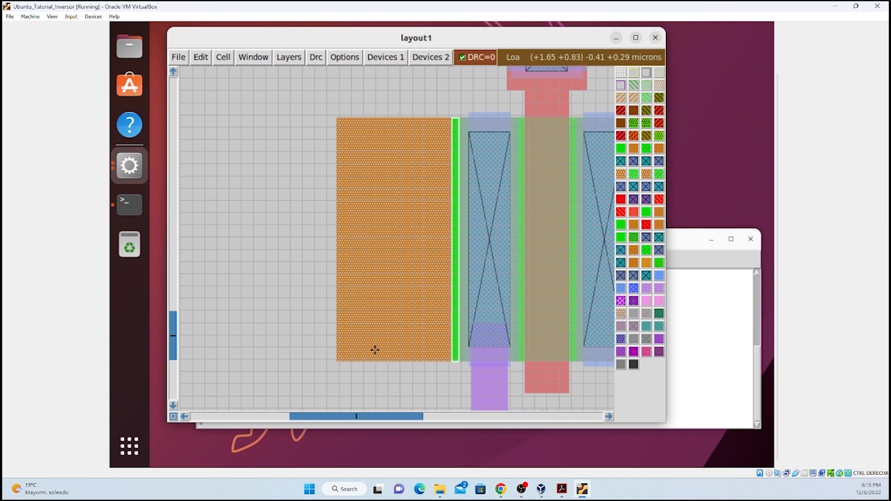
left_click(367, 366)
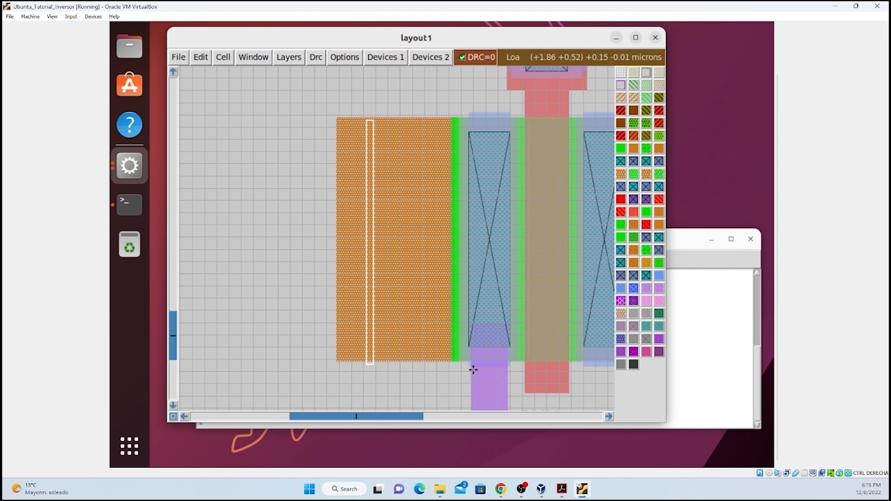
right_click(469, 112)
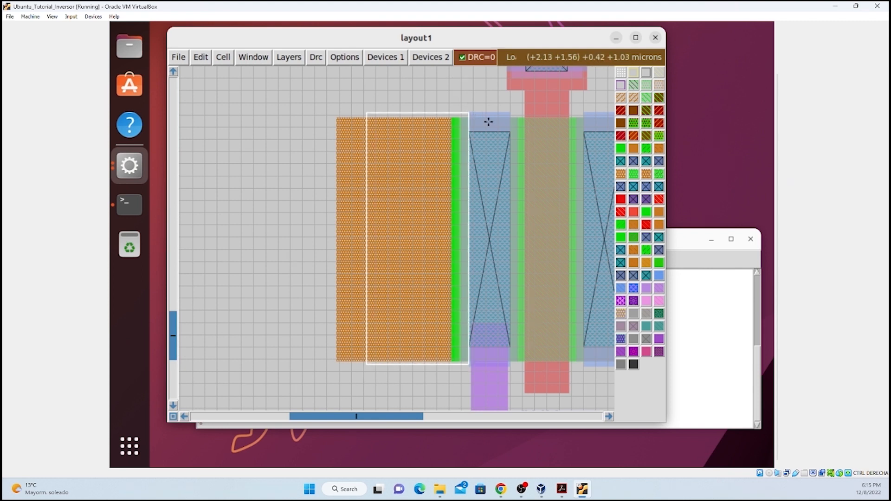
left_click(367, 367)
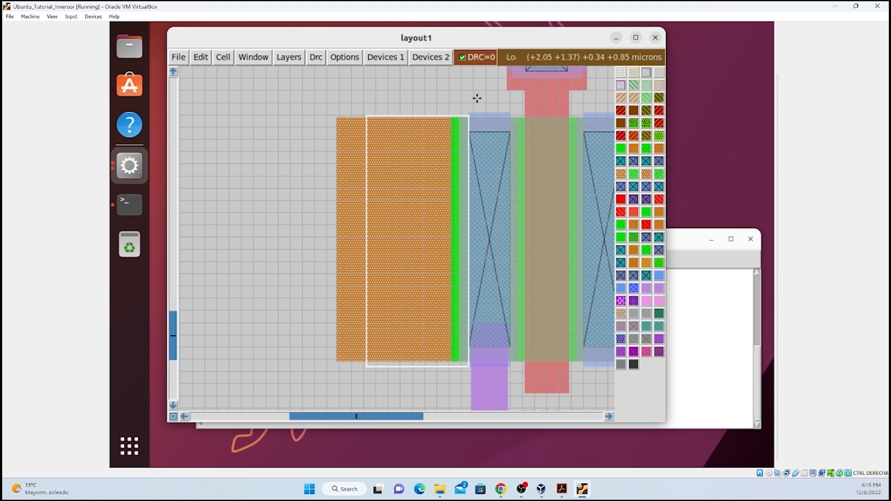
right_click(470, 112)
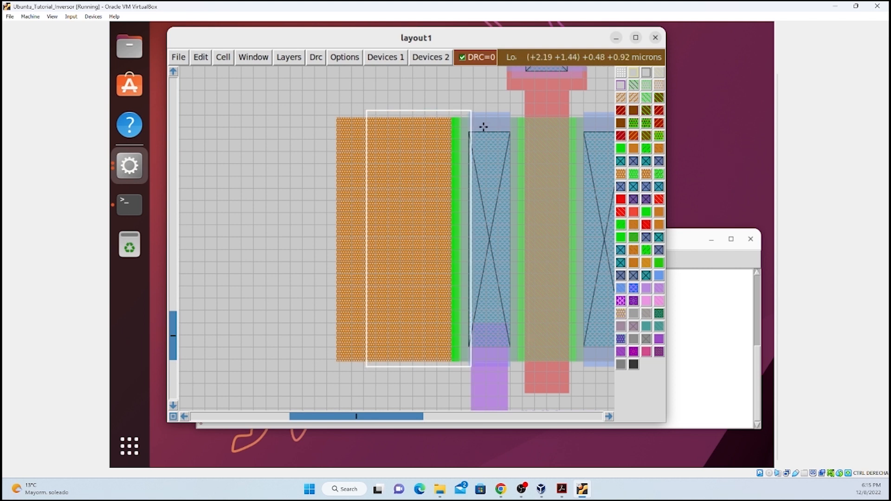
right_click(470, 112)
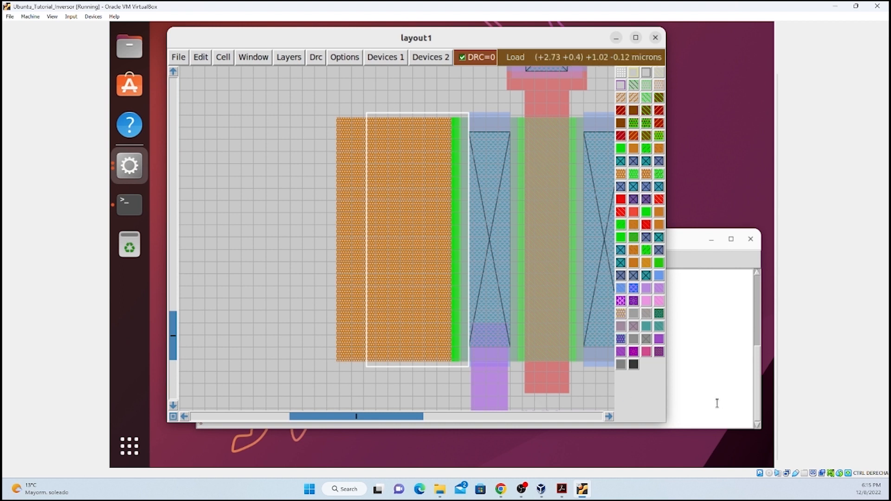
left_click(674, 411)
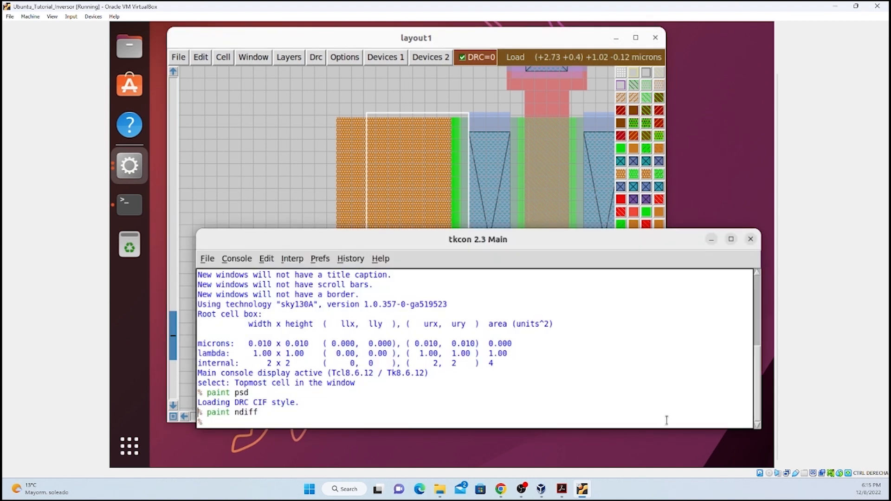
type("t li")
key("Return")
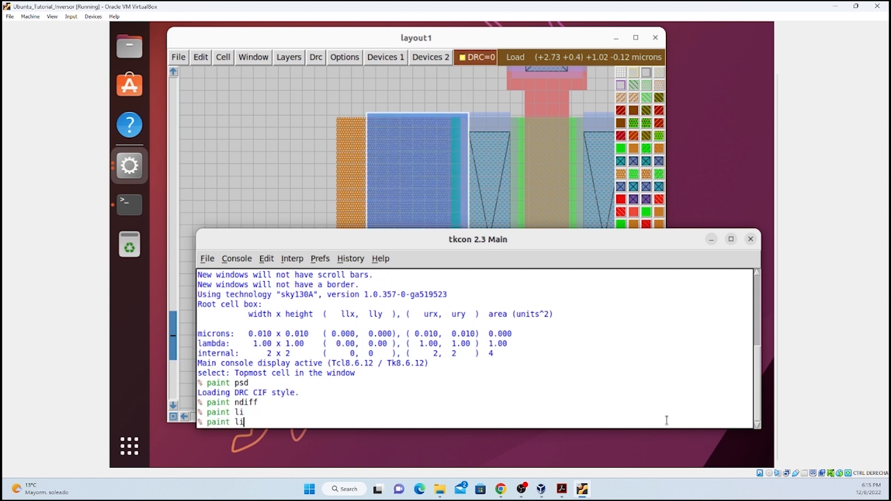
Box an area about 0.15 by 0.16 µm in the upper-left part of the li-covered psd area.
left_click(527, 32)
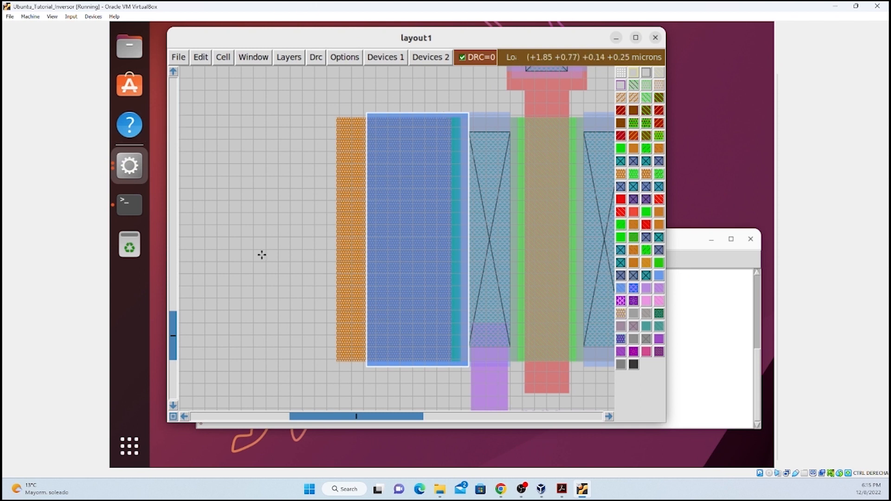
left_click(376, 174)
right_click(414, 137)
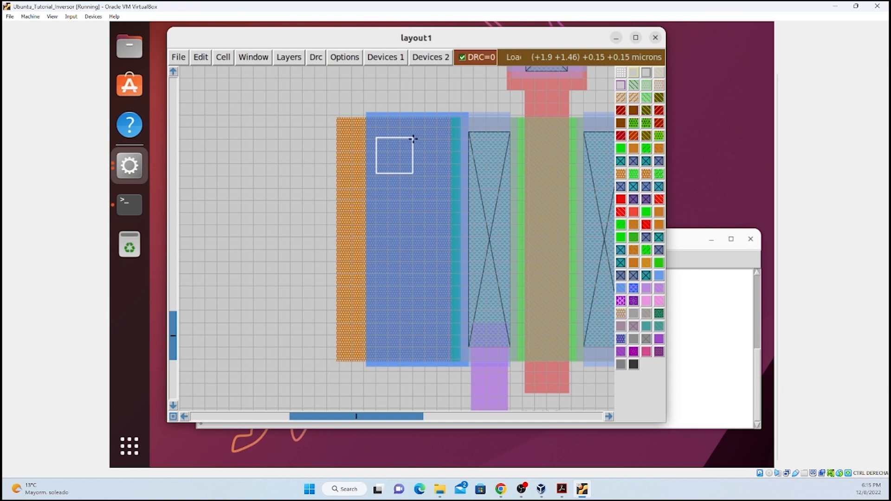
right_click(411, 140)
left_click(376, 176)
right_click(413, 139)
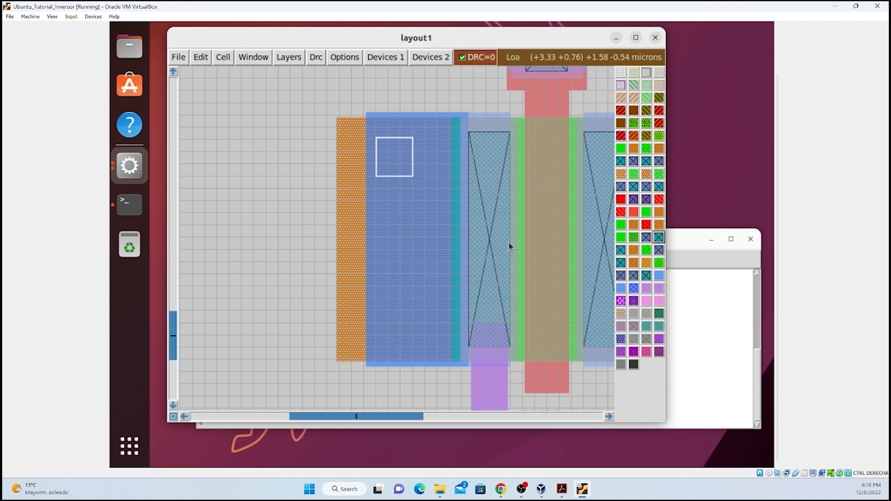
Try painting the boxed area with psc, and undo the paint.
left_click(694, 365)
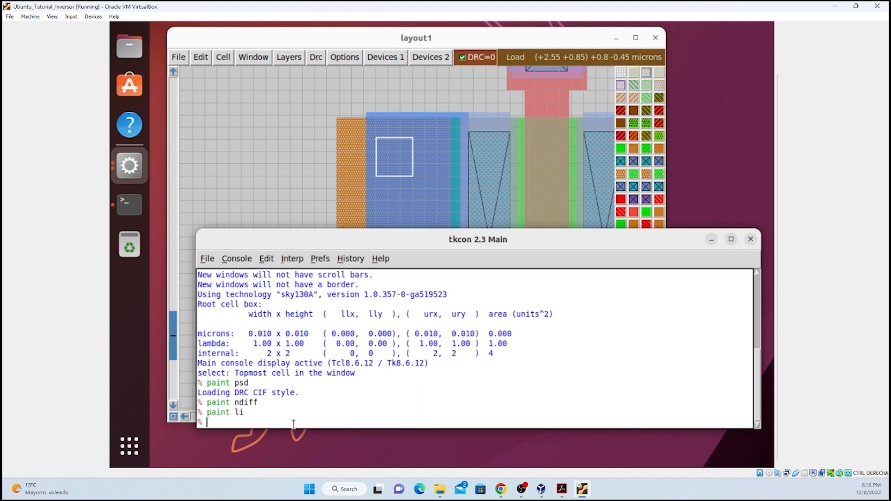
type("paint psc")
key("Return")
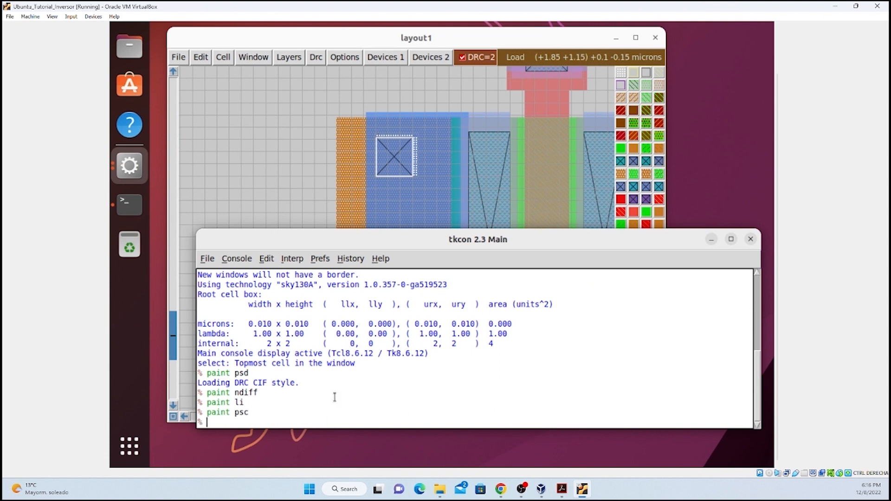
type("o")
key("Return")
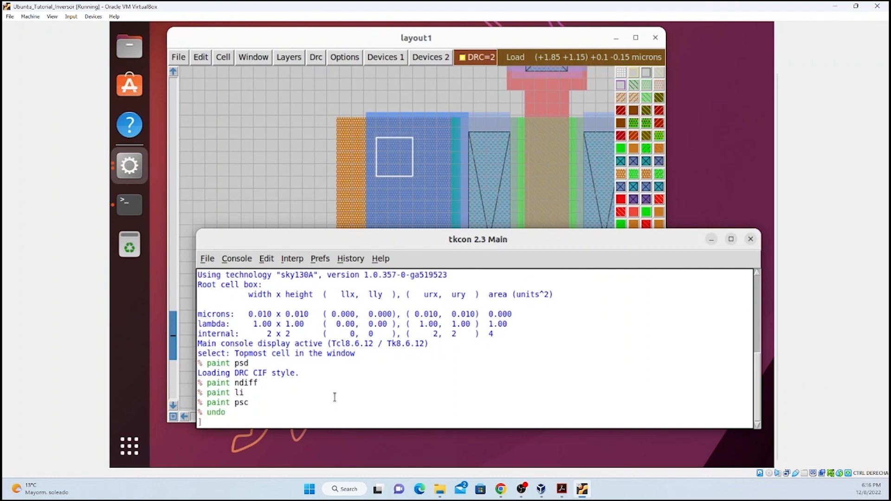
Enlarge the box to about 0.16 by 0.17 µm, try painting it with psc, and undo the paint.
left_click(423, 39)
right_click(416, 135)
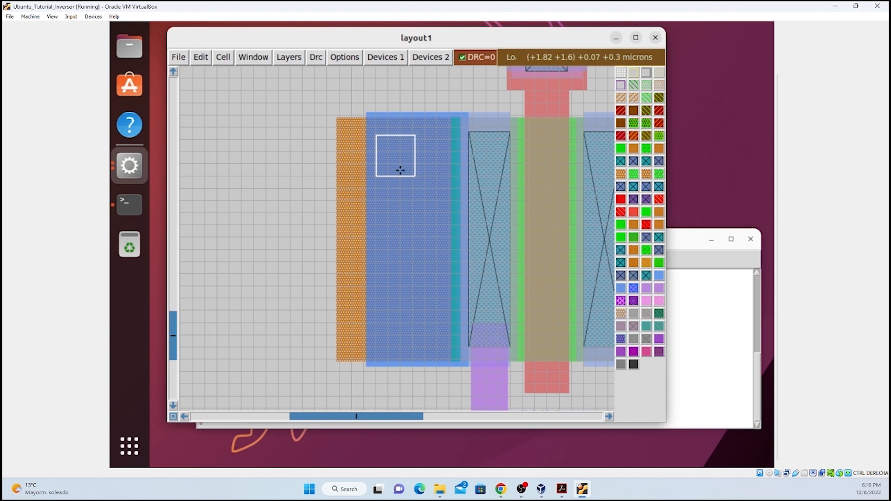
left_click(687, 335)
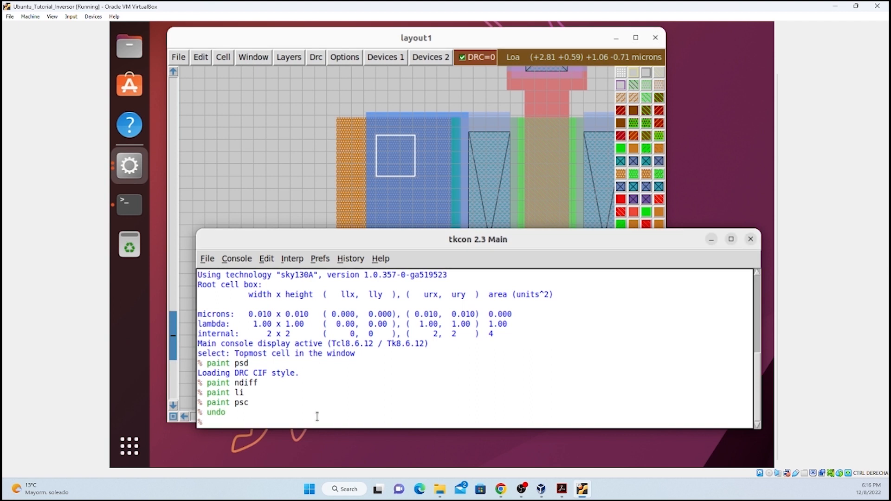
type("paint psd")
key("Return")
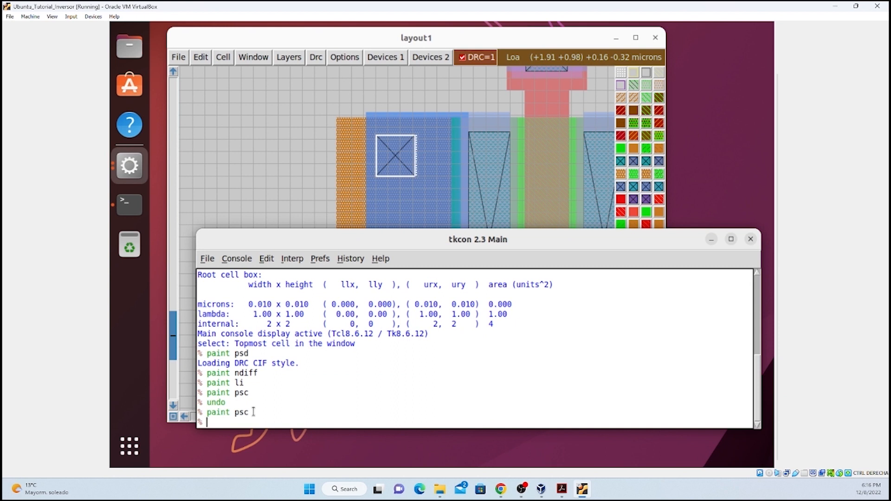
type("undo")
key("Return")
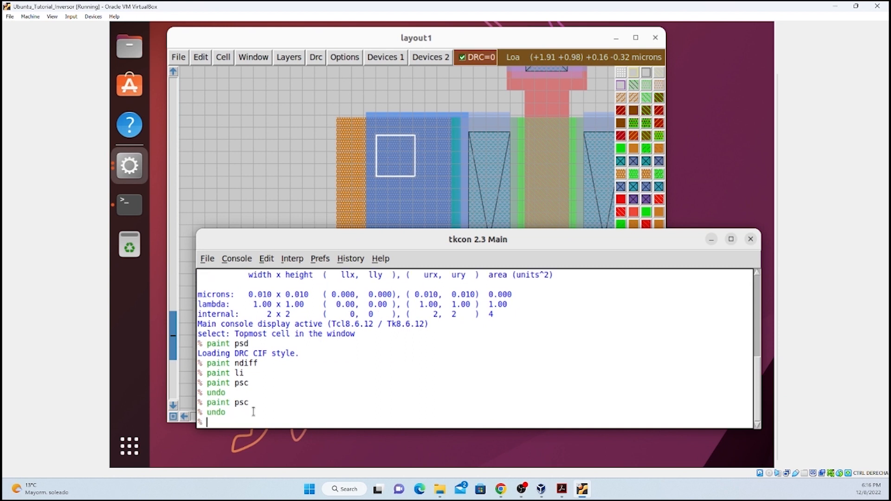
Extend the box's upper-right corner to about 0.17 by 0.18 µm and paint it with psc.
left_click(434, 31)
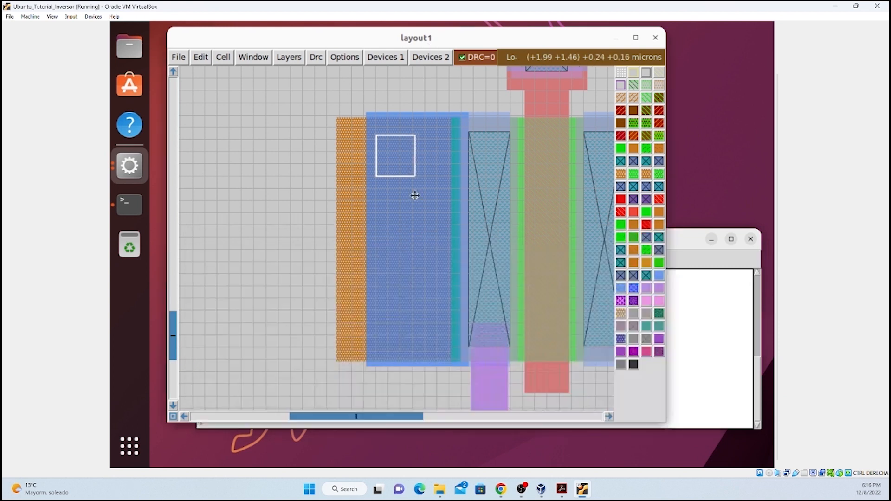
right_click(417, 136)
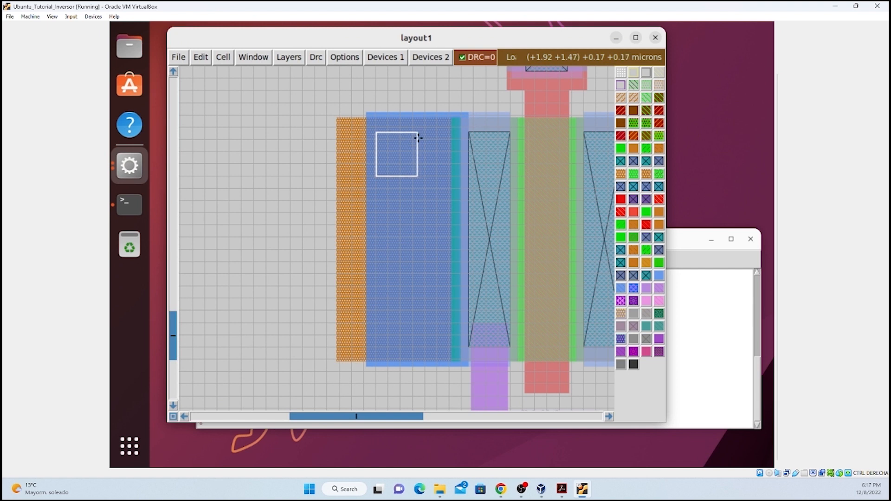
left_click(719, 346)
left_click(317, 416)
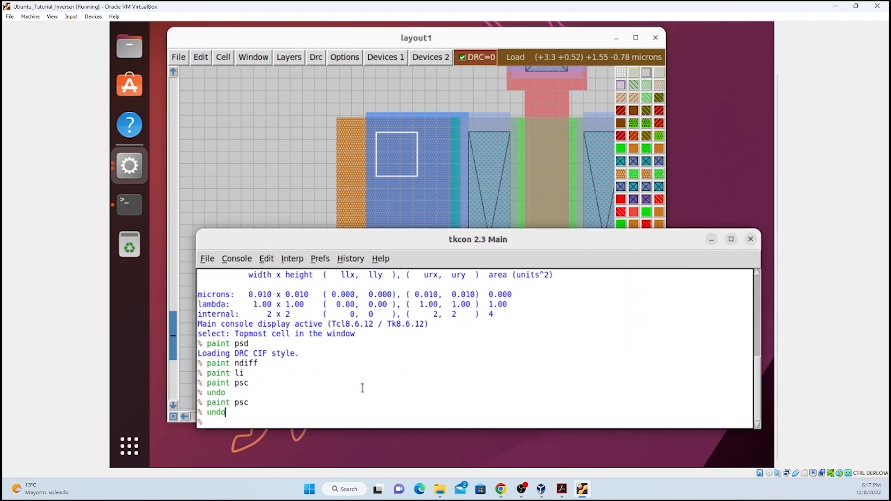
type("paint psc")
key("Return")
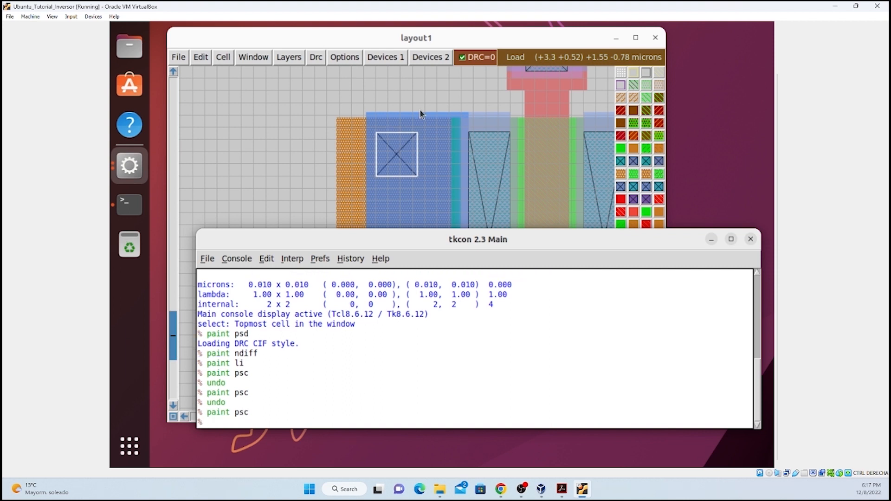
Place the same-size box about 0.12 µm below the first contact, aligned with it, and paint a second psc contact.
left_click(409, 36)
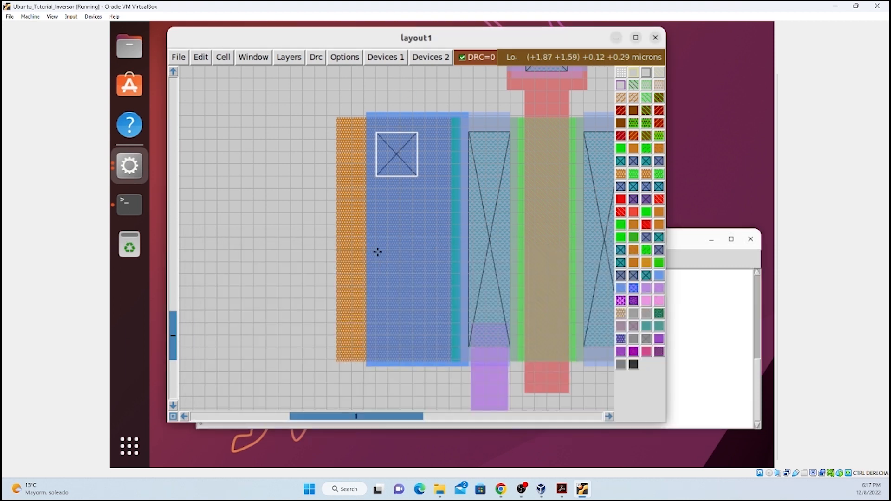
left_click(377, 250)
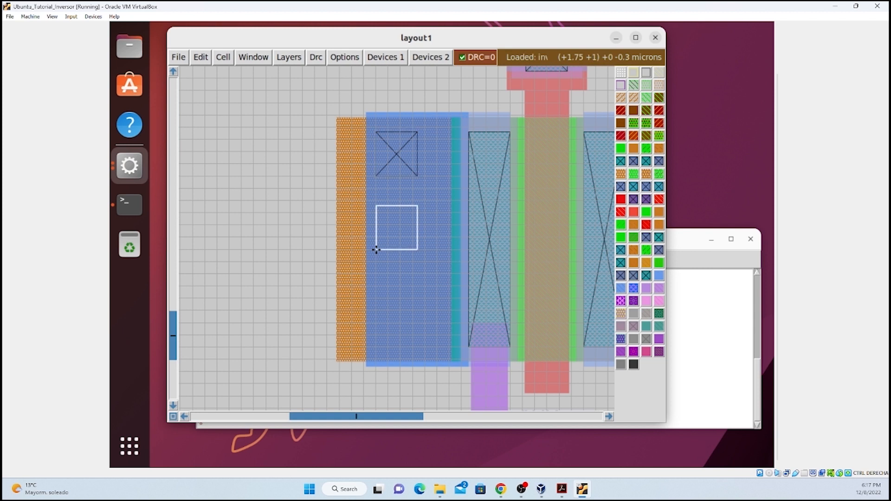
left_click(711, 296)
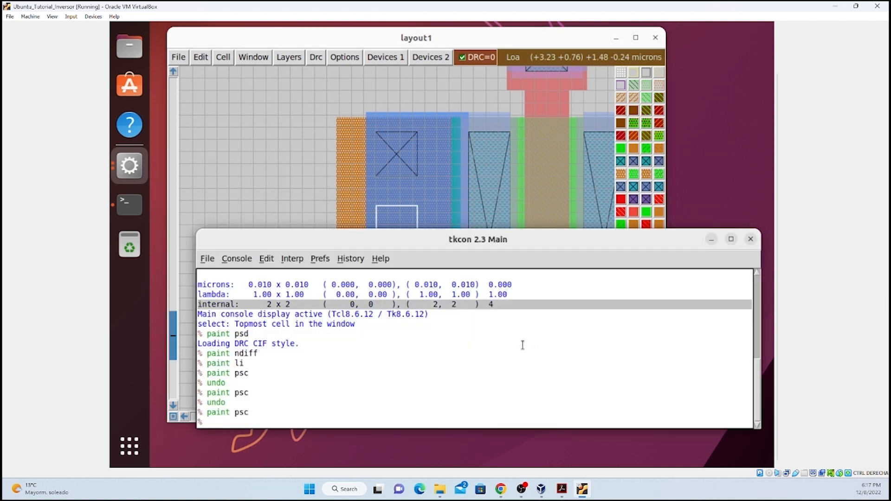
left_click(212, 420)
type("paint")
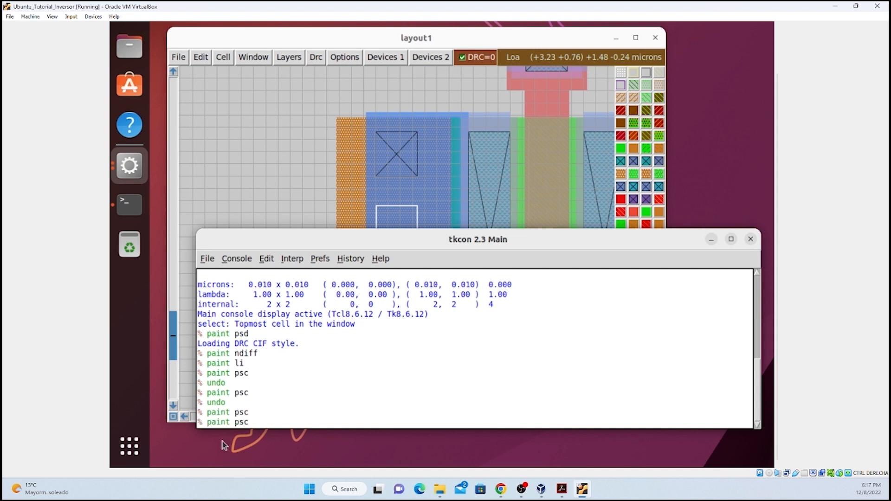
type(" psc")
key("Return")
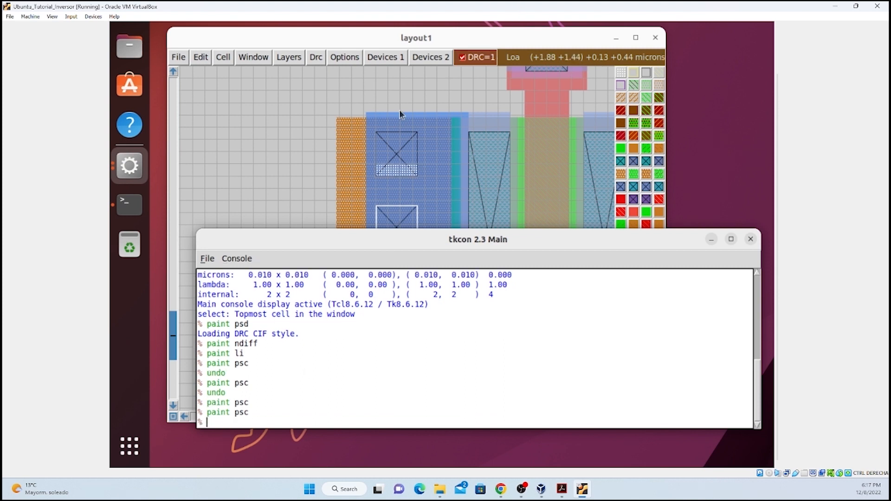
Select the second psc contact and move it down by about 0.14 µm, keeping it aligned with the first.
left_click(423, 39)
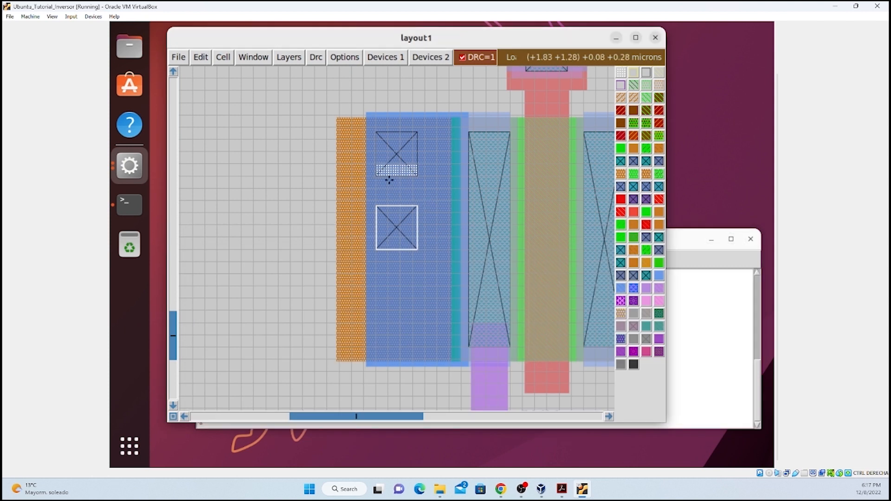
left_click(681, 245)
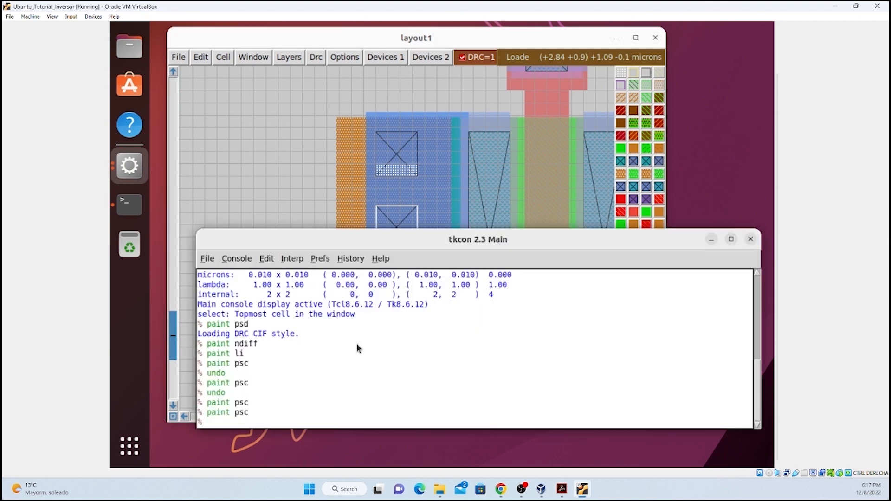
left_click(414, 74)
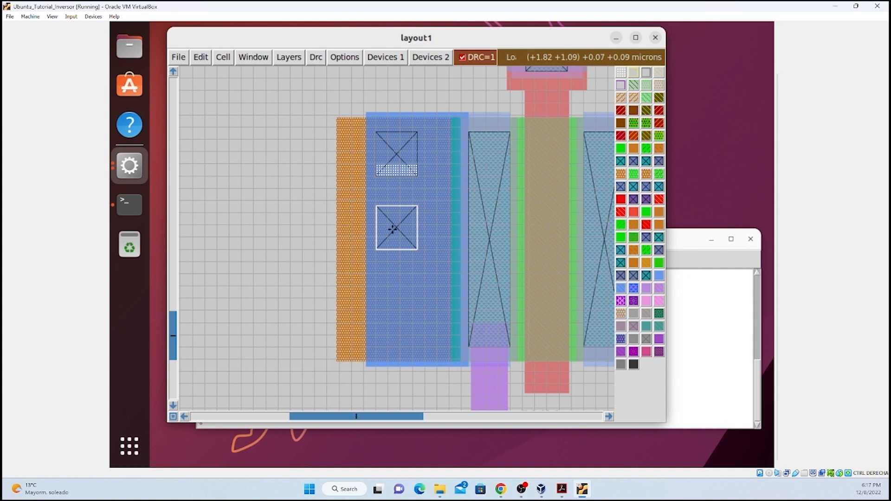
left_click(377, 274)
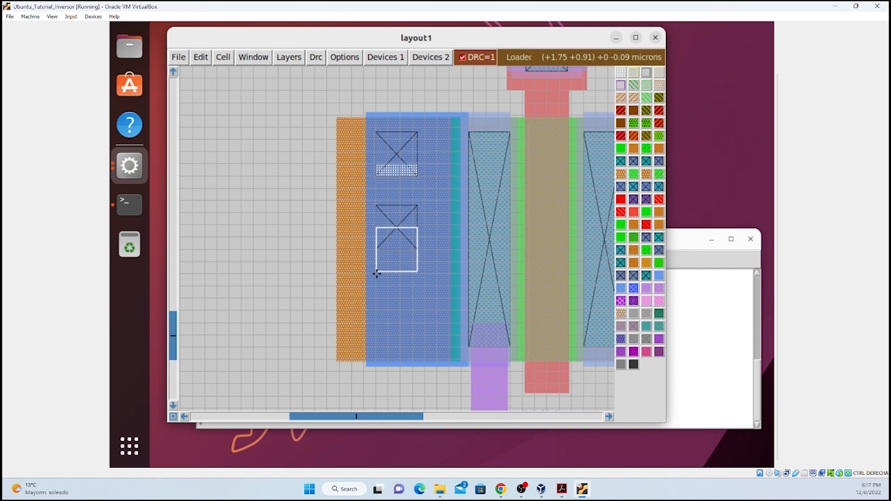
key("s")
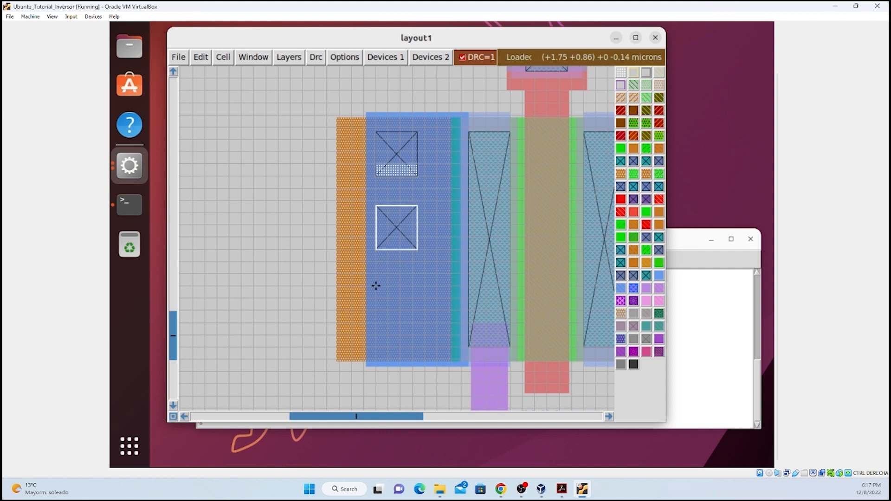
key("m")
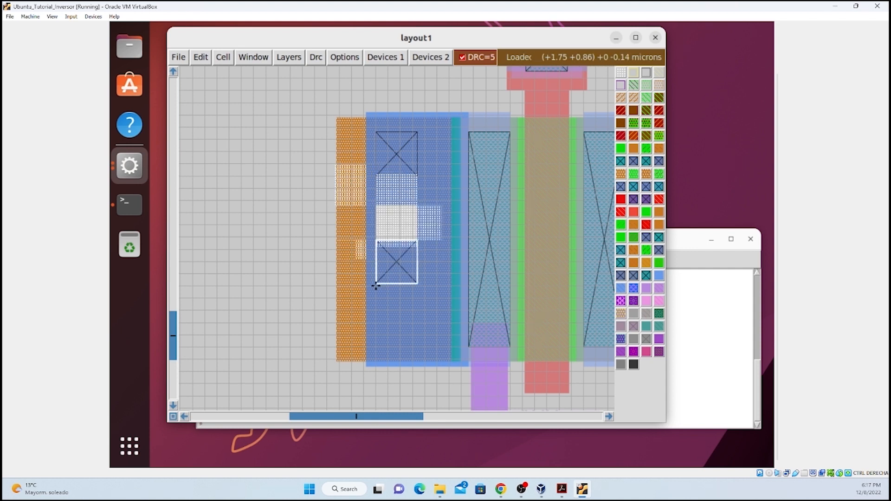
Place the box over the gap directly above the moved contact and paint it with li.
left_click(376, 241)
left_click(376, 243)
left_click(714, 313)
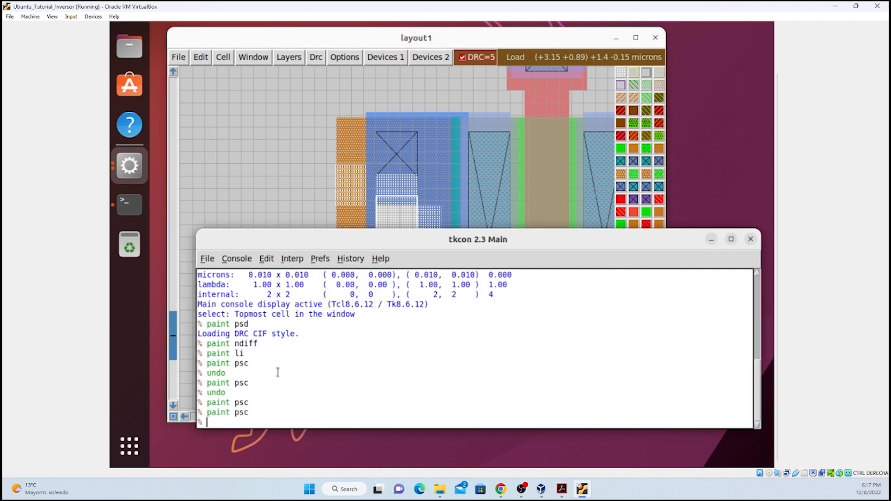
type("paint li")
key("Return")
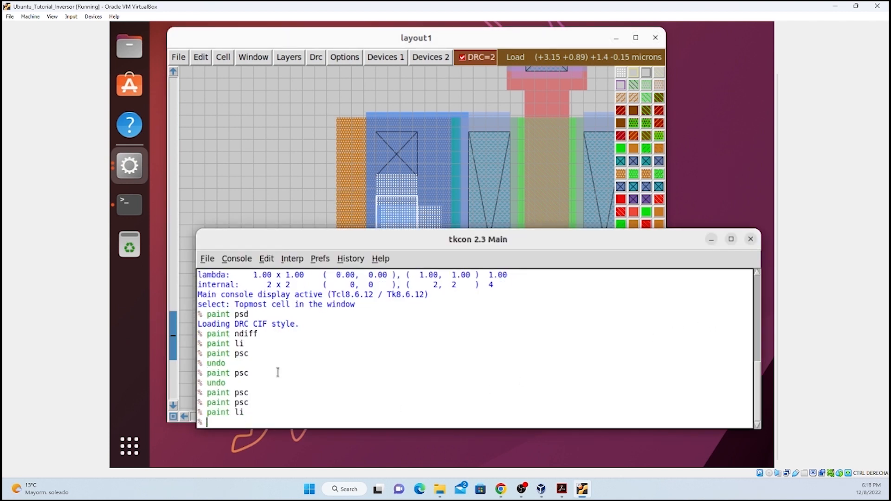
Paint psd over the same boxed area between the two contacts.
left_click(446, 32)
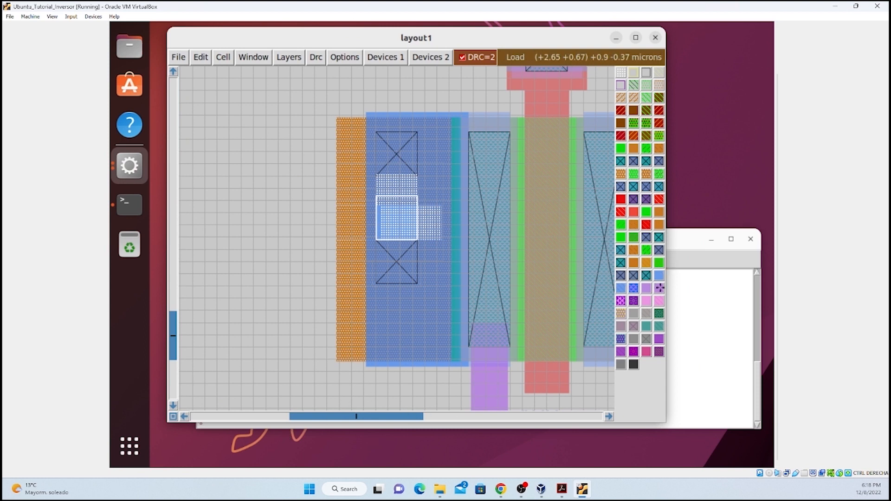
left_click(686, 263)
left_click(233, 420)
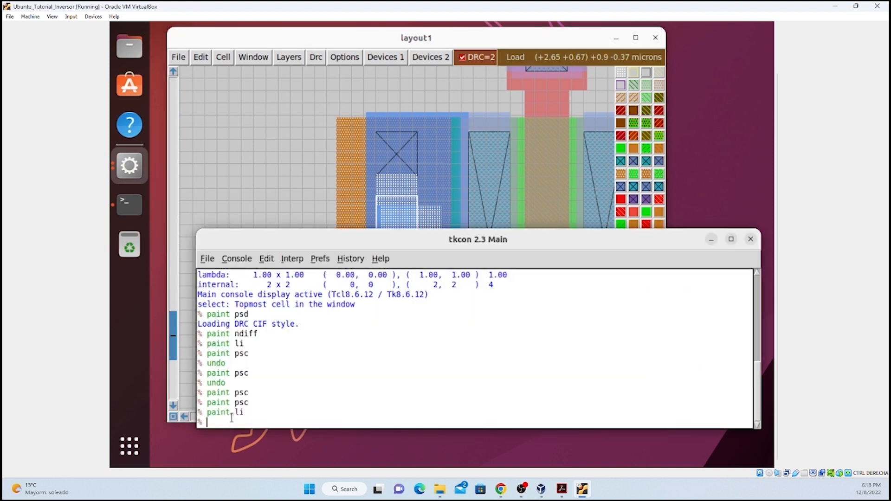
type("paint psd")
key("Return")
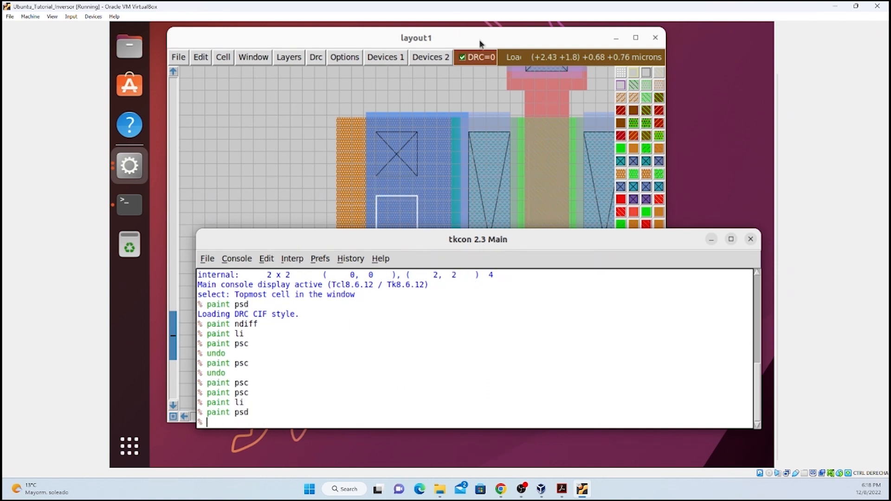
left_click(480, 42)
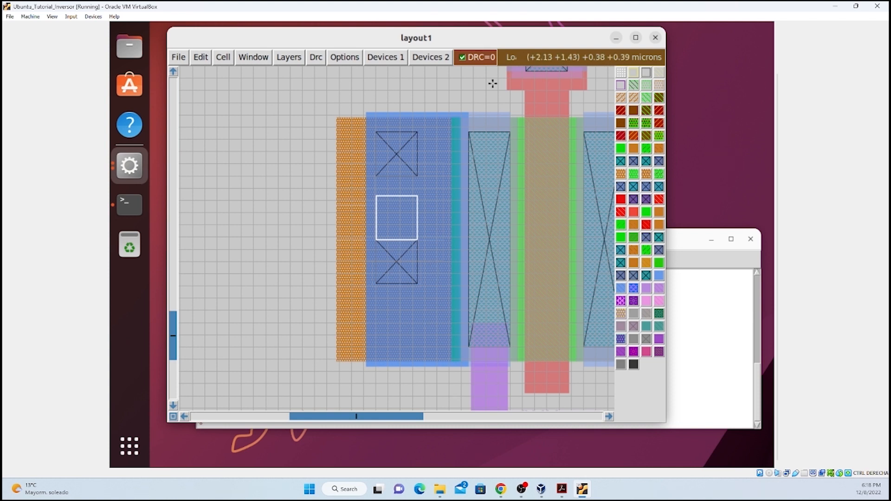
left_click(492, 57)
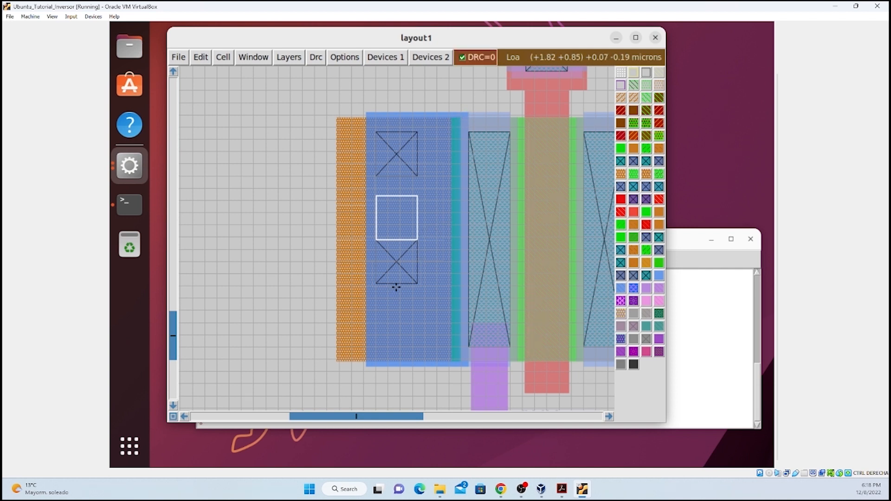
scroll(396, 287, "down", 2)
scroll(396, 287, "up", 3)
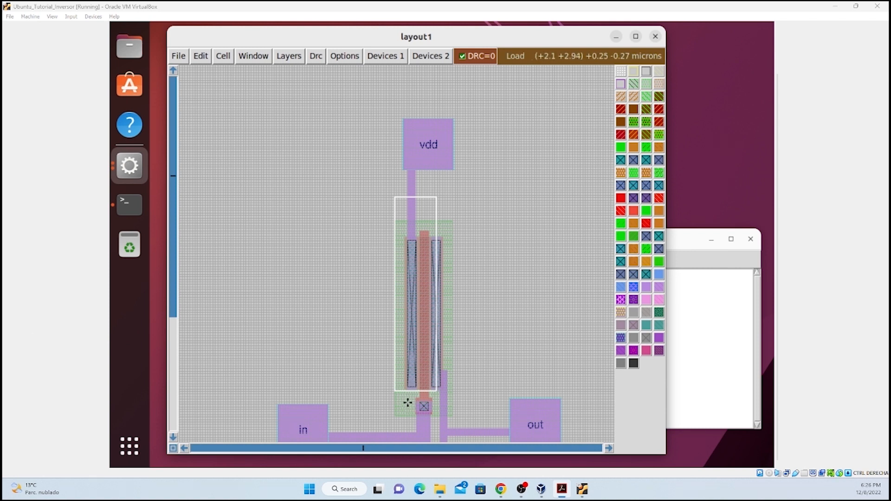
Place the box over the n-well strip left of the pfet, matching the diffusion's height, about 0.16 µm wide and 3 µm tall.
left_click(362, 234)
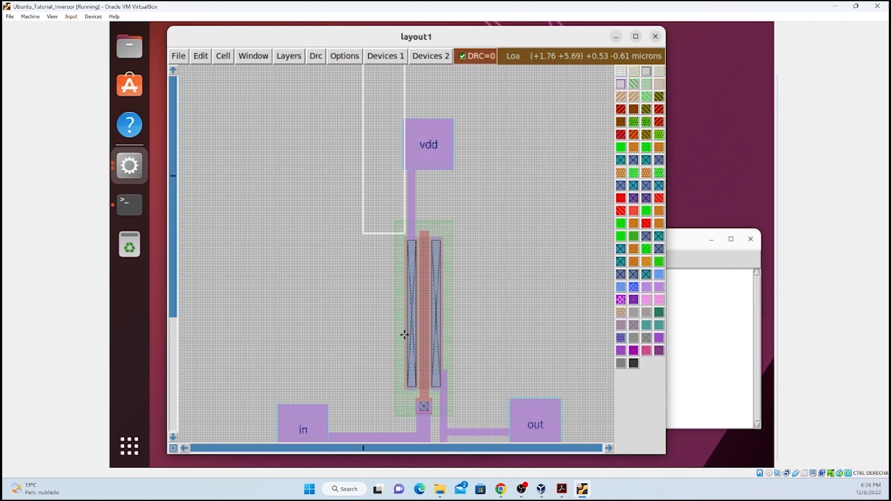
key("z")
scroll(410, 359, "down", 5)
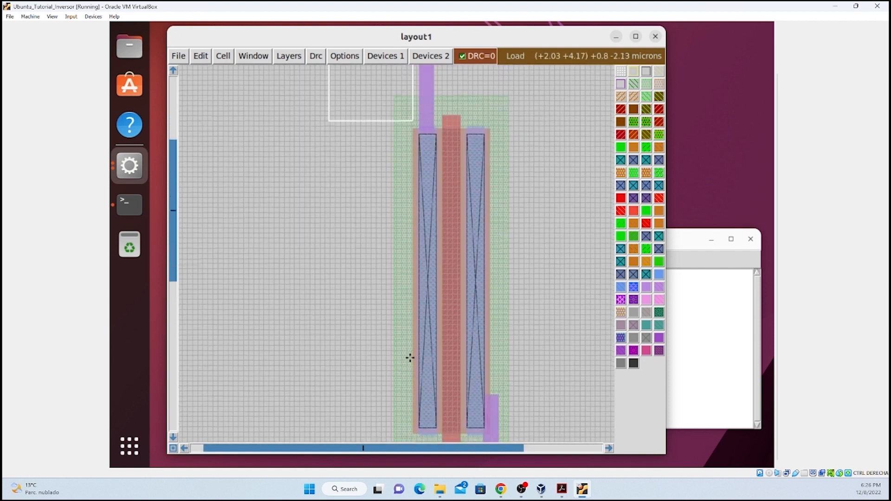
key("z")
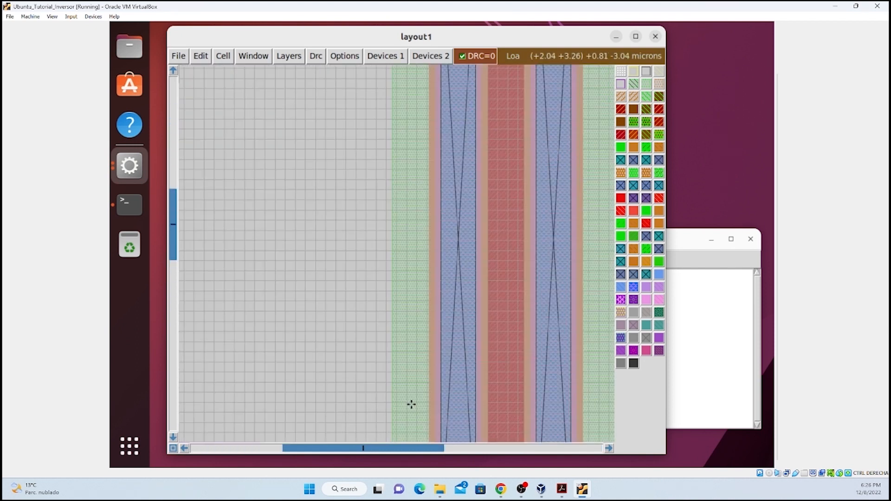
scroll(415, 368, "down", 2)
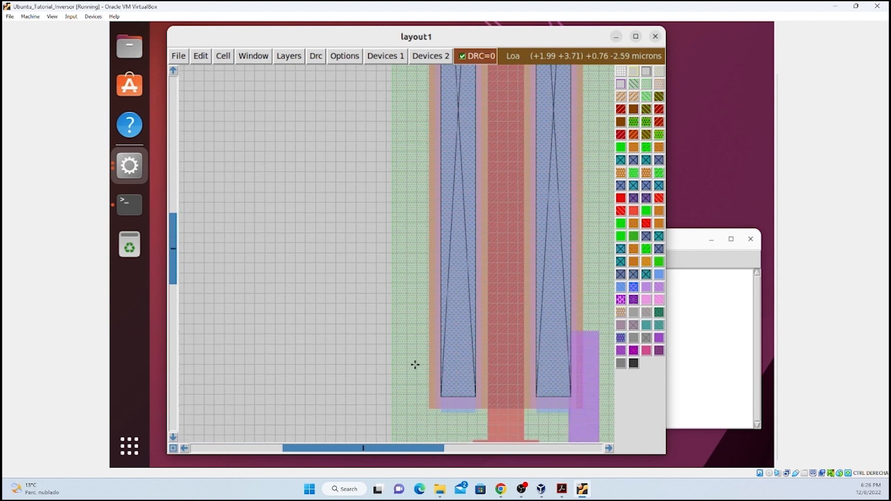
left_click(404, 374)
left_click(394, 373)
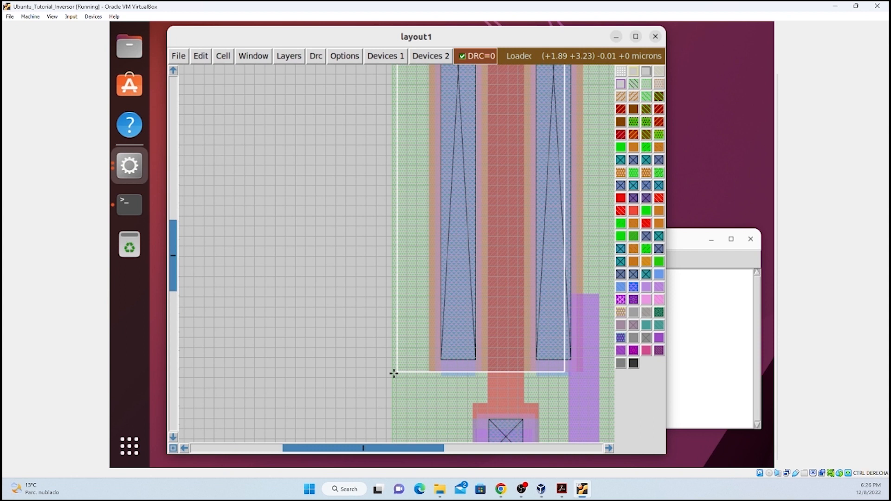
scroll(442, 279, "up", 3)
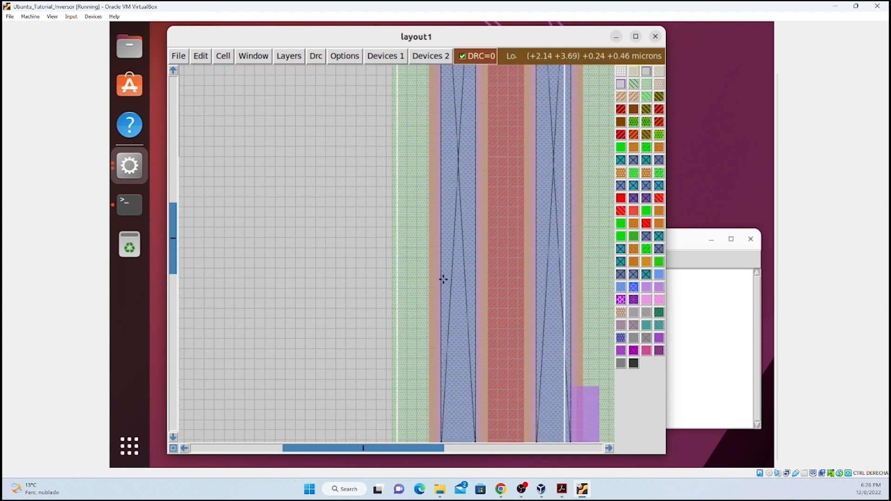
scroll(443, 279, "up", 2)
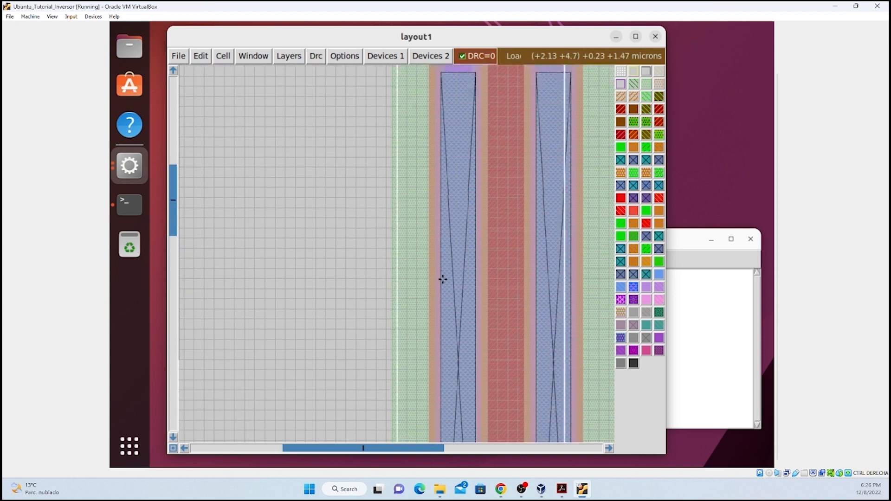
scroll(443, 279, "up", 3)
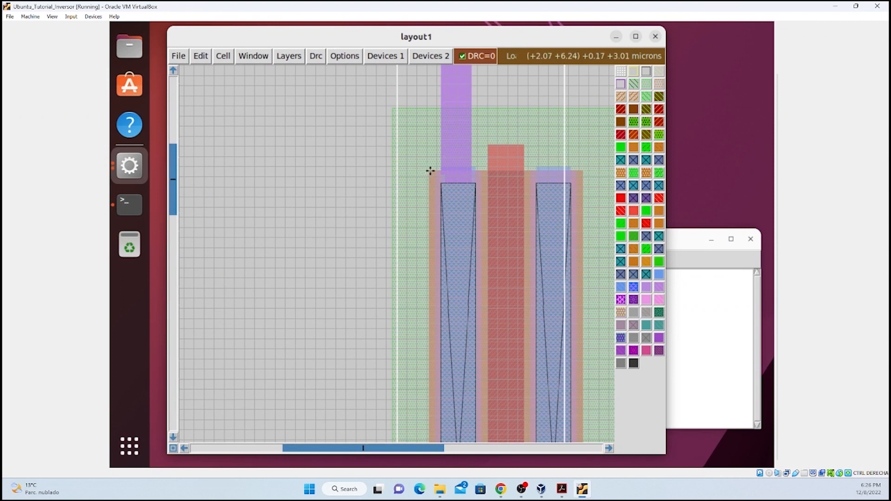
right_click(429, 171)
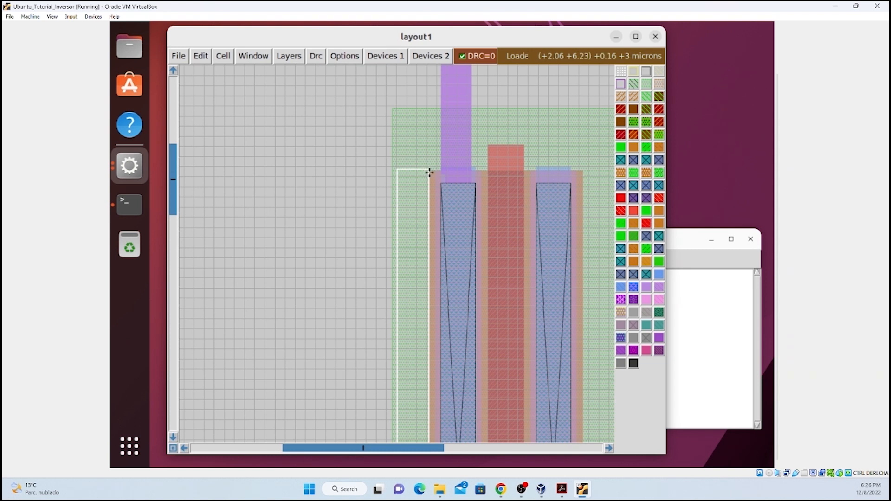
Paint nsd over the boxed strip beside the pfet diffusion.
key("z")
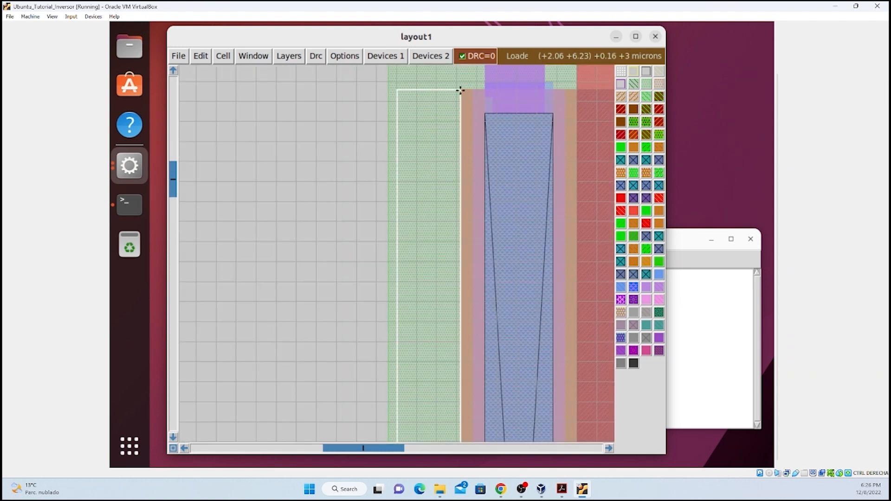
scroll(450, 253, "down", 2)
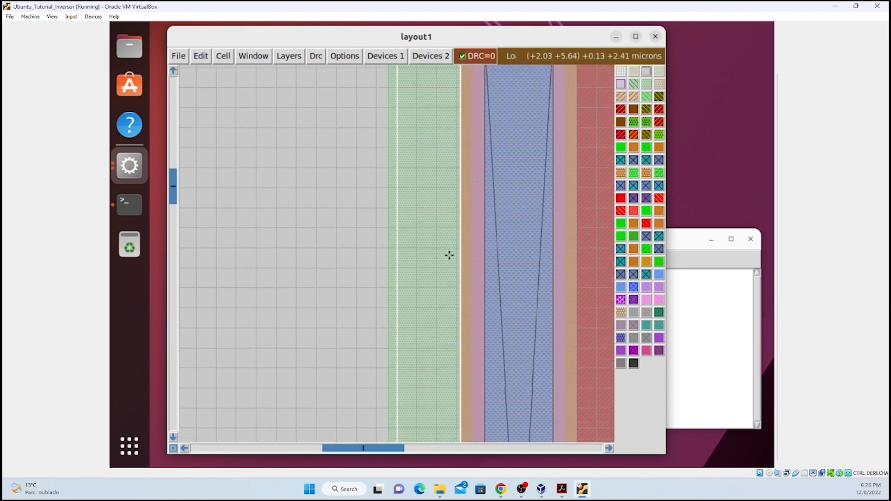
scroll(453, 255, "down", 2)
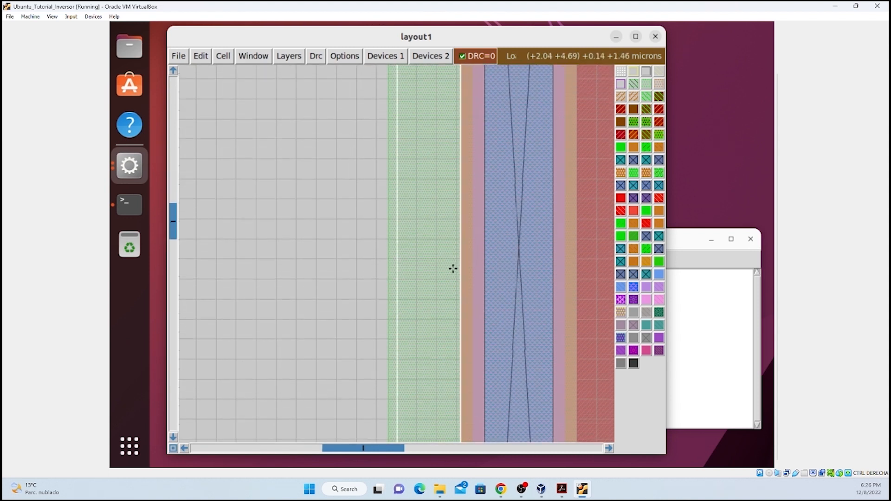
scroll(452, 273, "down", 3)
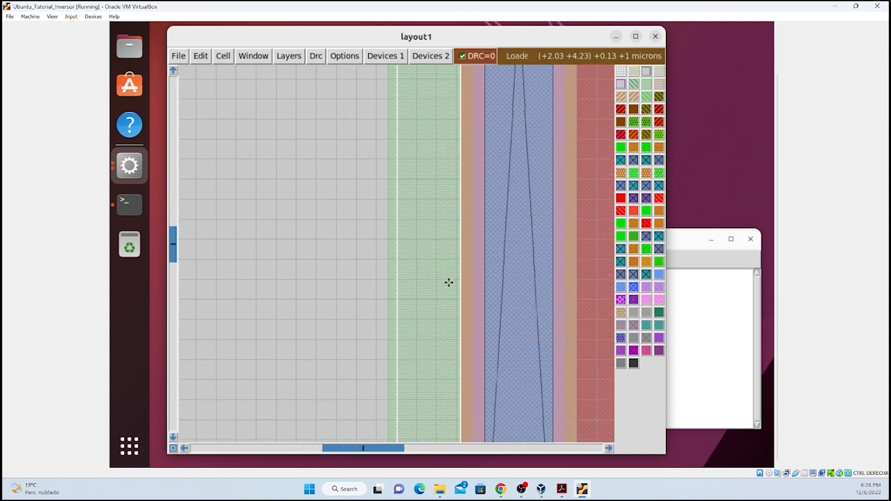
scroll(446, 286, "down", 1)
scroll(442, 292, "down", 2)
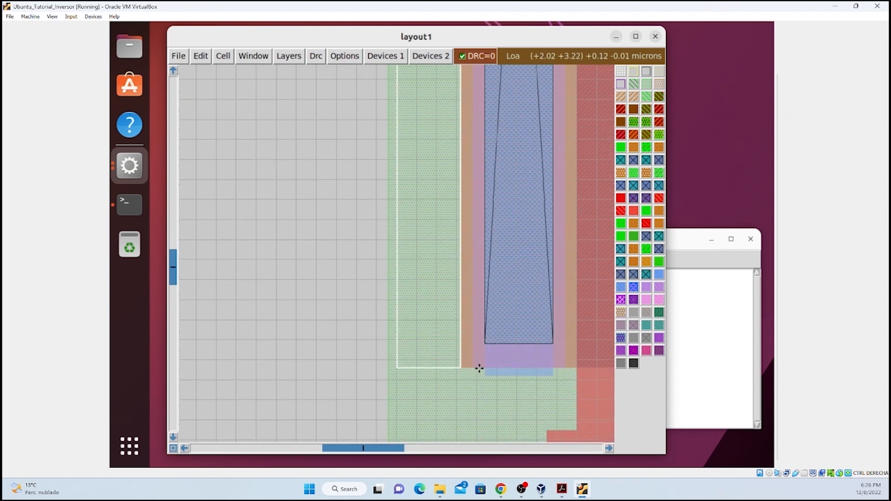
left_click(726, 362)
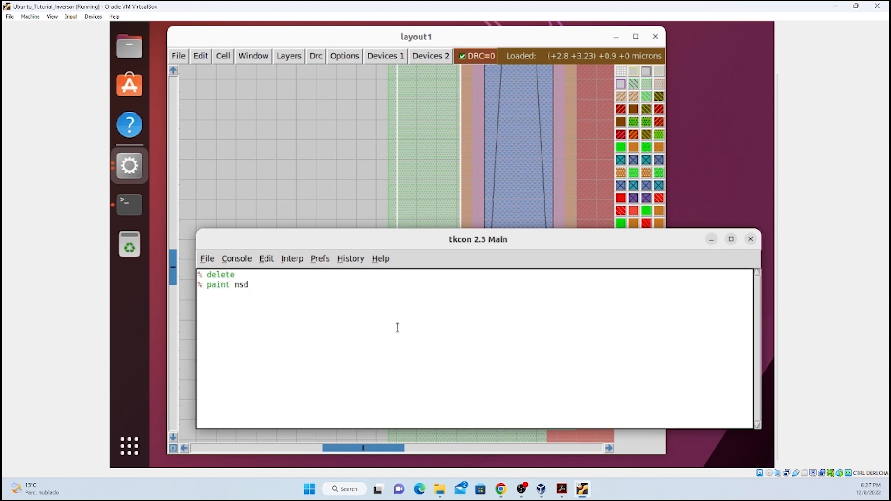
key("Return")
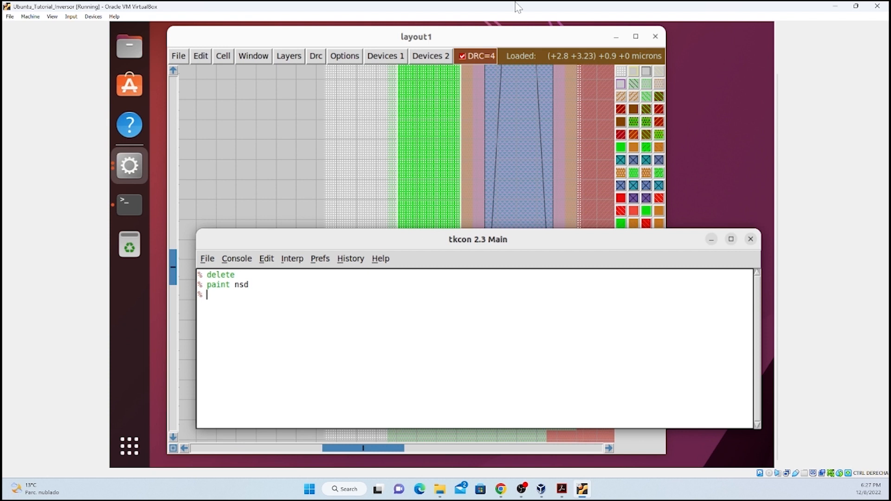
Select the nsd strip and move it left by about 0.01 µm, keeping its bottom edge aligned with the pfet diffusion.
left_click(463, 38)
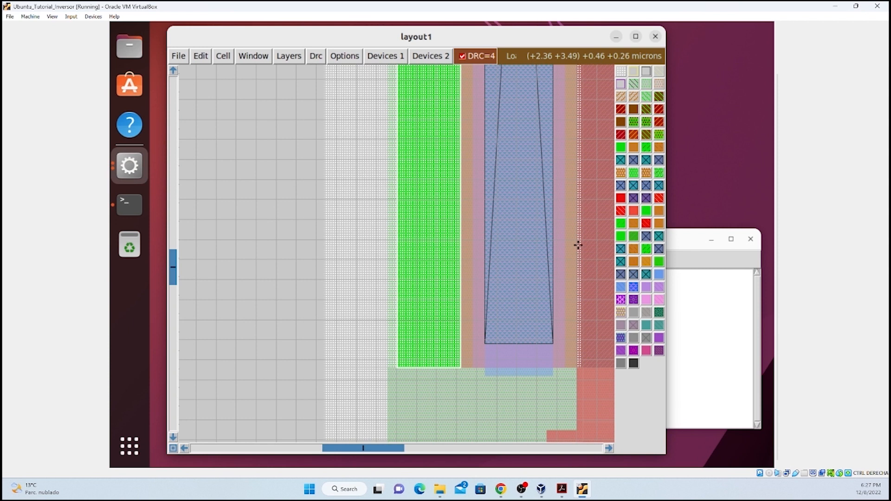
key("s")
key("s")
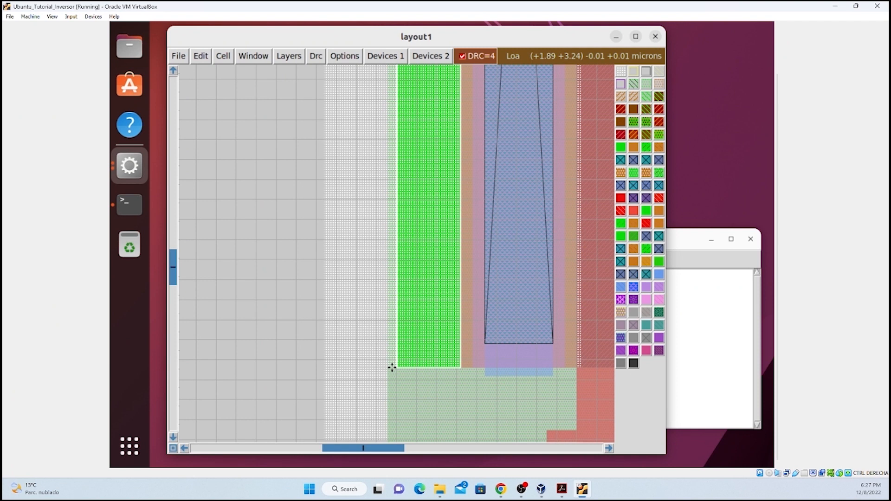
key("m")
key("m")
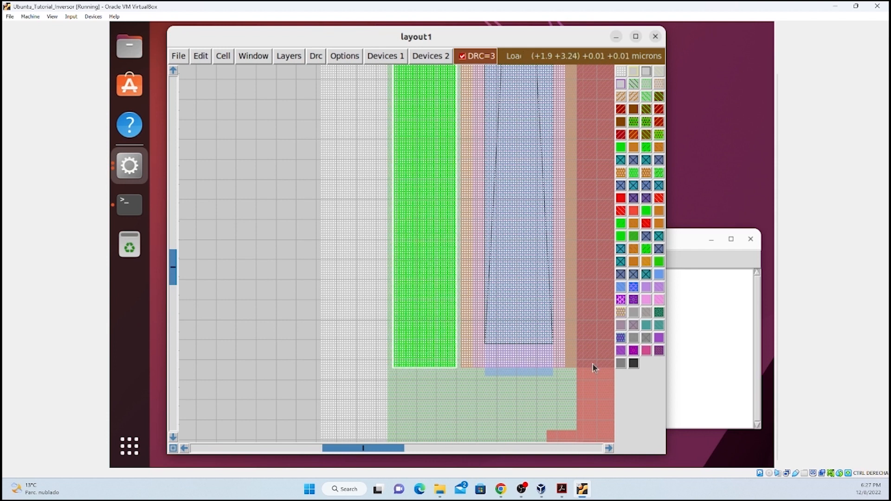
Place the same-size box against the right edge of the nsd strip and paint pdiff over it.
left_click(457, 367)
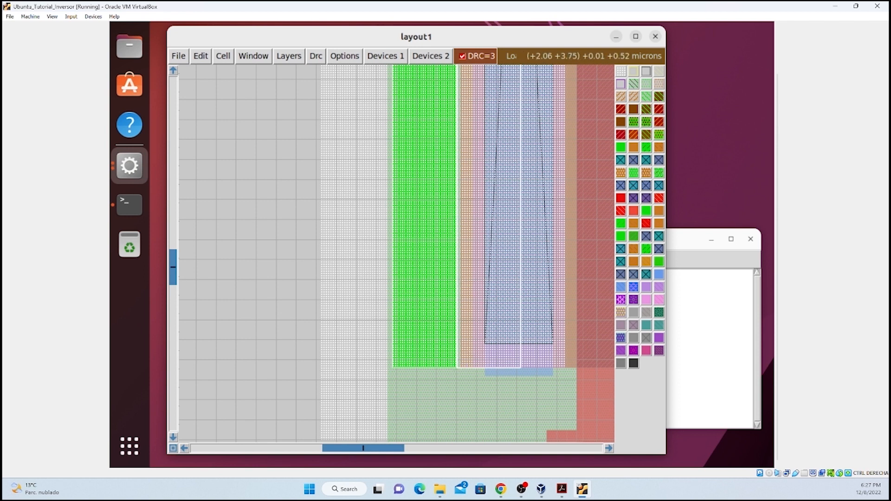
left_click(718, 379)
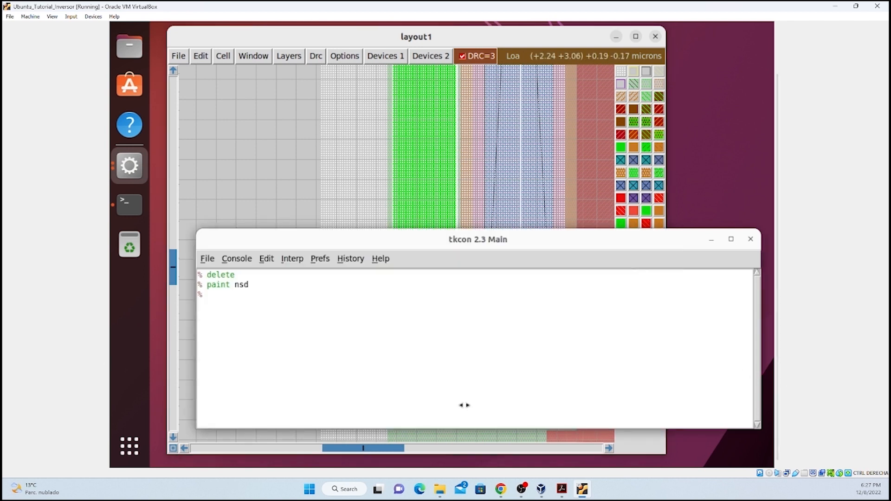
left_click(322, 344)
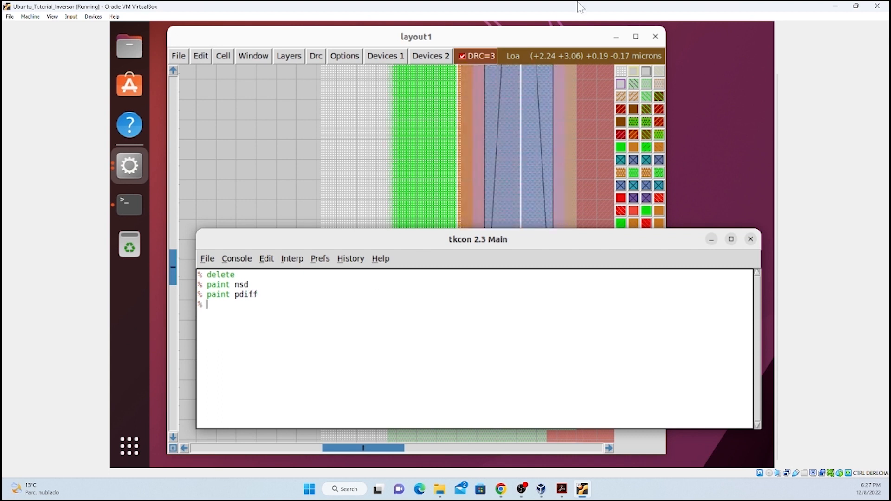
left_click(471, 28)
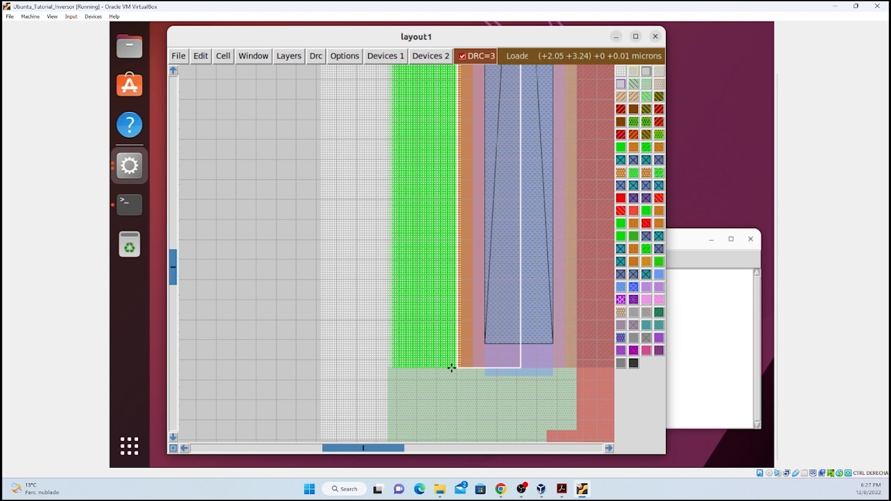
key("shift+z")
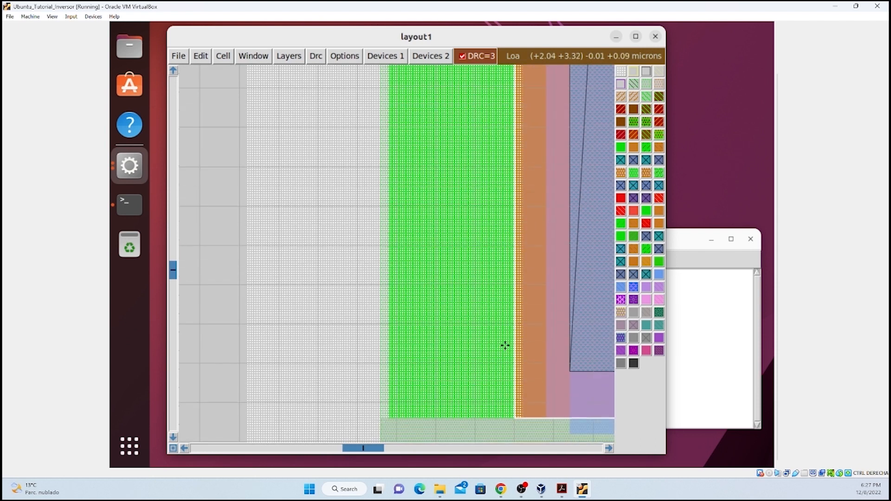
left_click(508, 418)
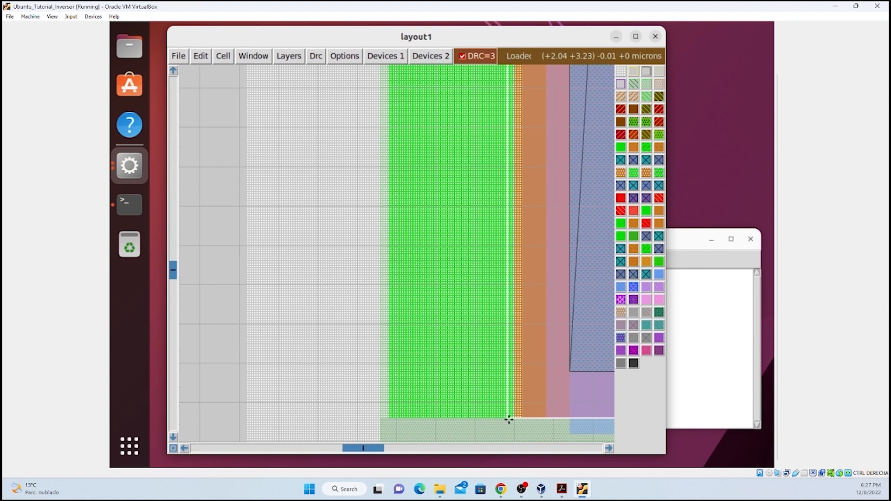
left_click(521, 418)
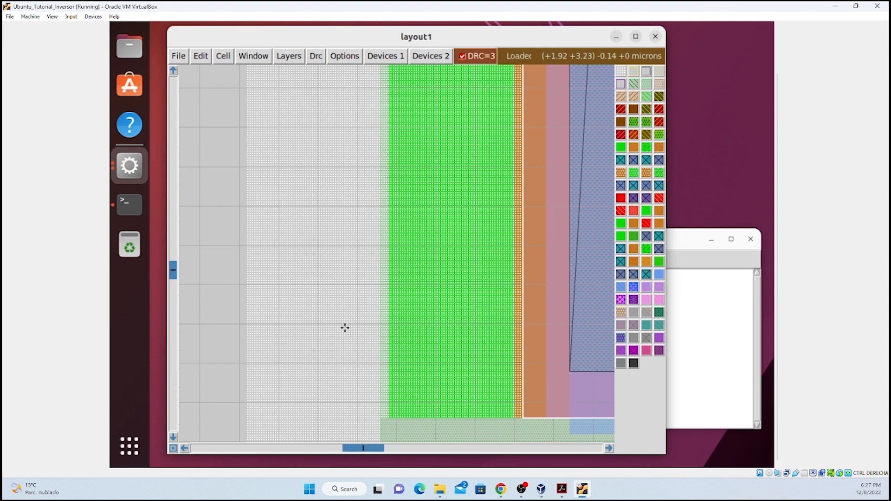
Place the box's lower-left corner level with the n-well's bottom edge, at the outer edge of the DRC-marked strip beside it.
scroll(350, 314, "down", 2)
scroll(381, 362, "down", 2)
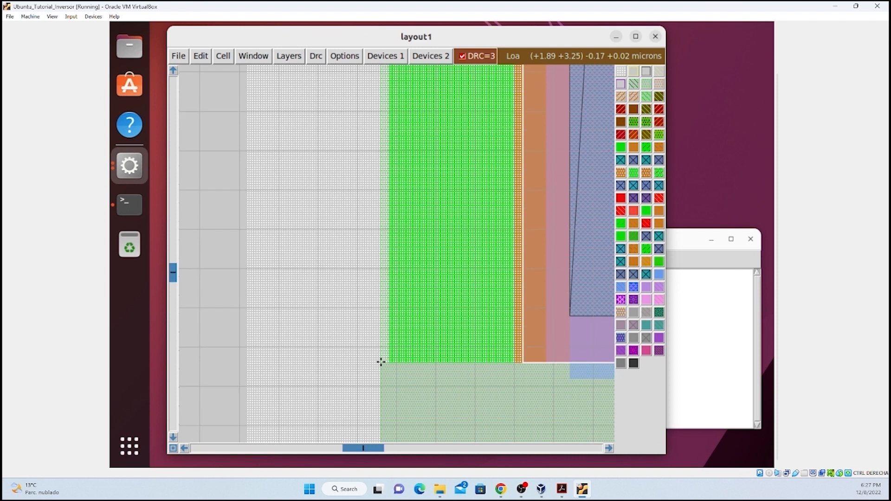
scroll(375, 381, "down", 2)
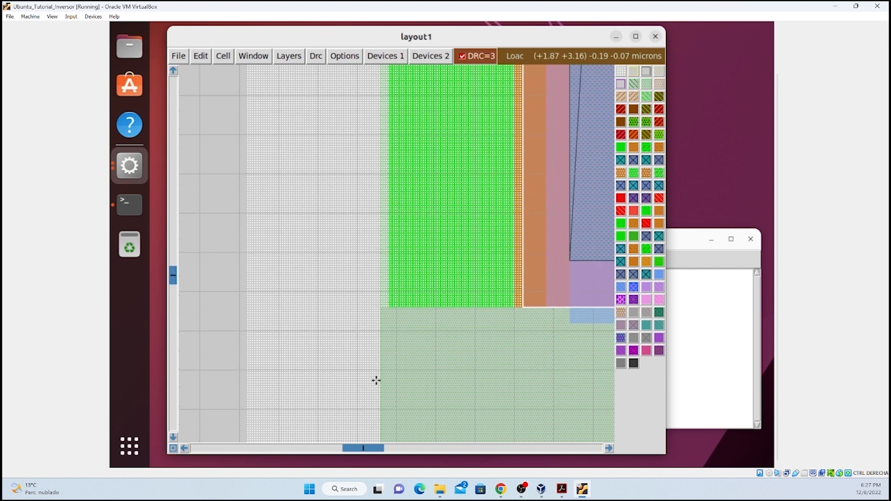
scroll(373, 390, "down", 2)
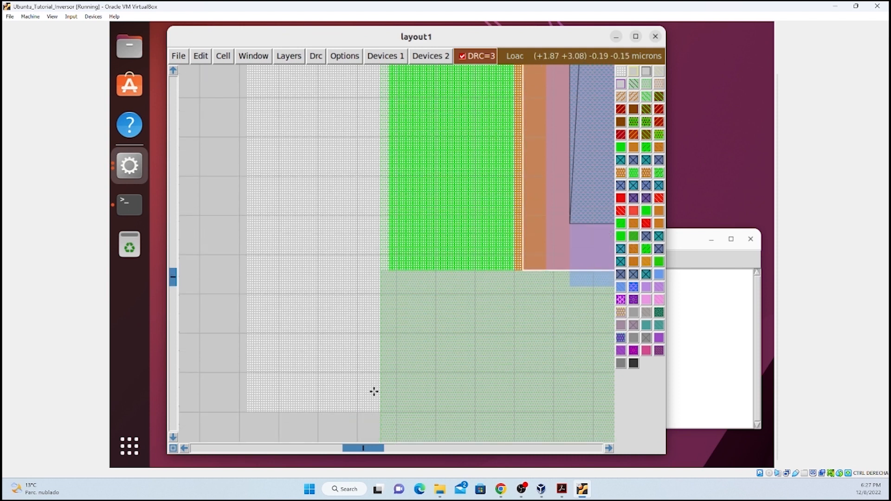
key("shift+z")
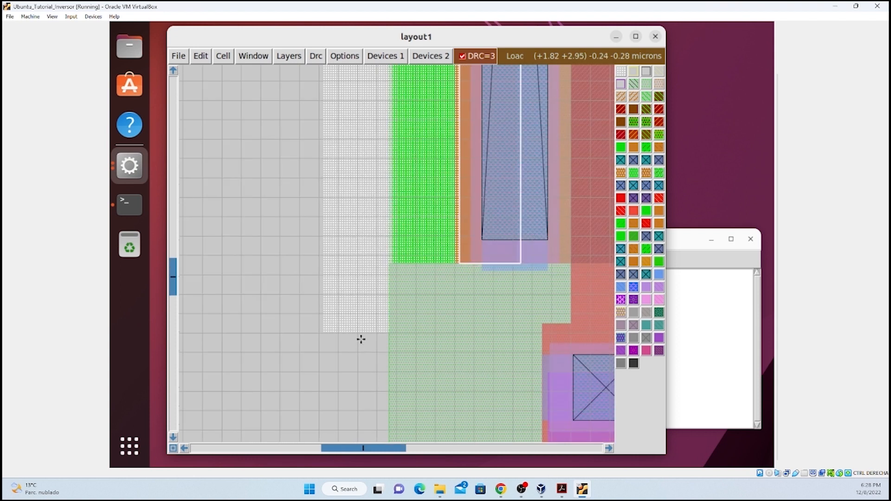
scroll(364, 340, "down", 3)
left_click(343, 402)
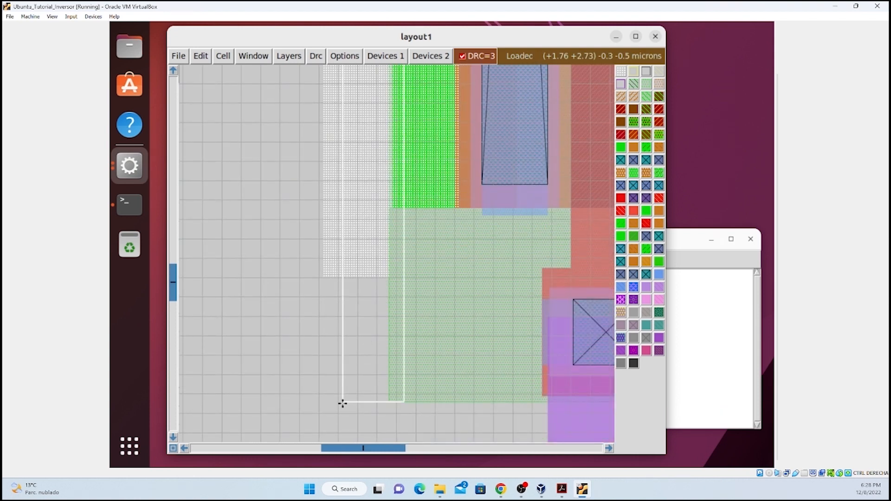
left_click(323, 402)
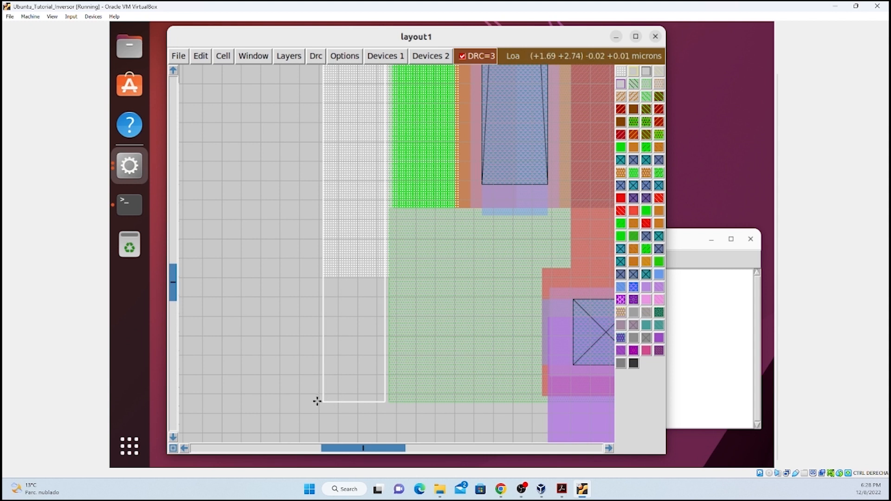
left_click(320, 403)
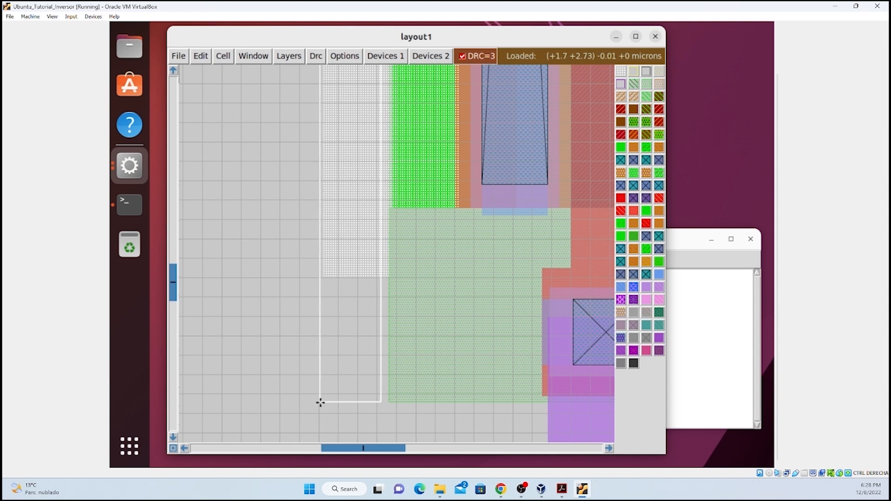
Stretch the box's upper-right corner to the n-well's top-left corner, making it about 0.18 µm wide and 3.81 µm tall.
scroll(439, 226, "up", 5)
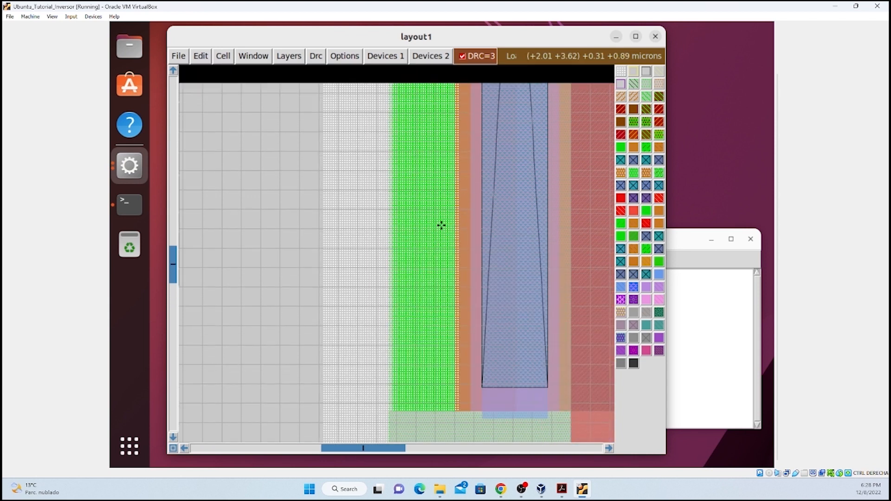
scroll(440, 226, "up", 2)
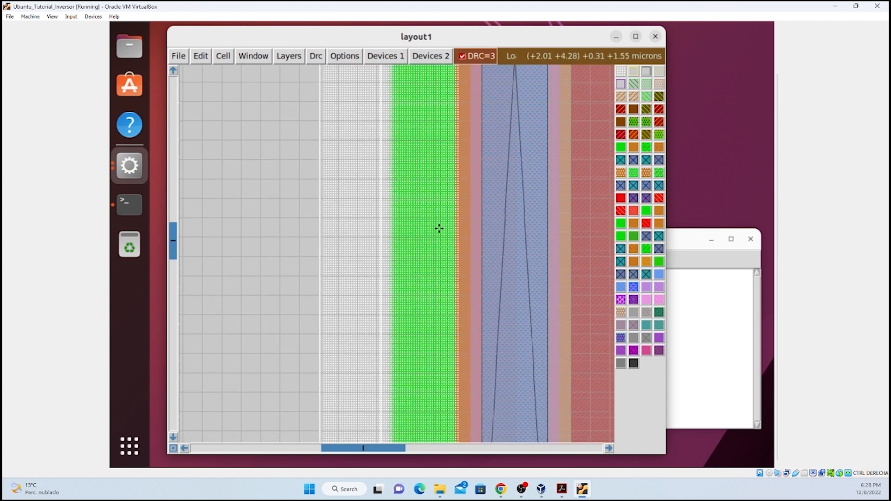
scroll(439, 229, "up", 2)
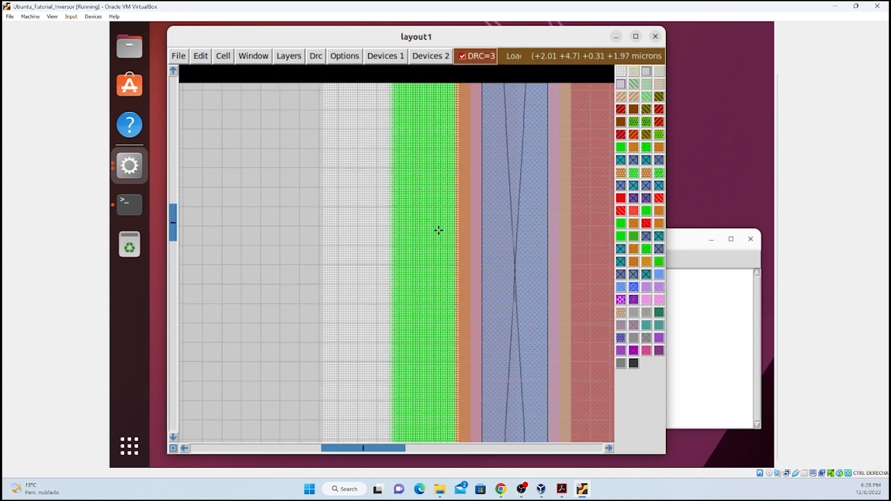
scroll(439, 231, "up", 1)
scroll(439, 230, "up", 2)
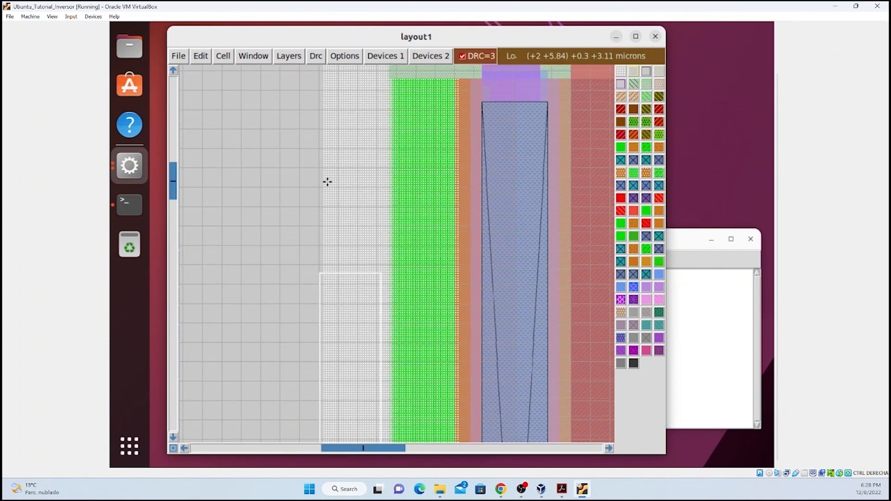
scroll(385, 176, "up", 2)
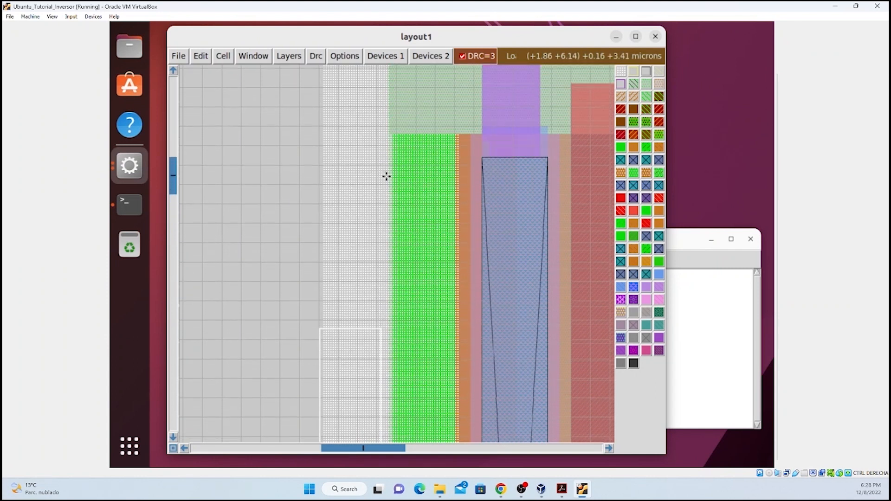
right_click(393, 106)
right_click(390, 106)
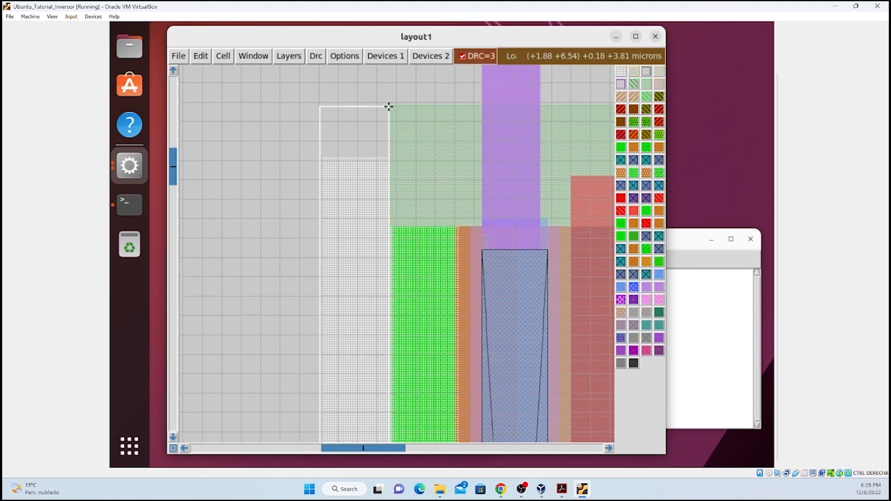
Paint nwell over the boxed strip to extend the n-well outward, and return to the layout.
left_click(710, 397)
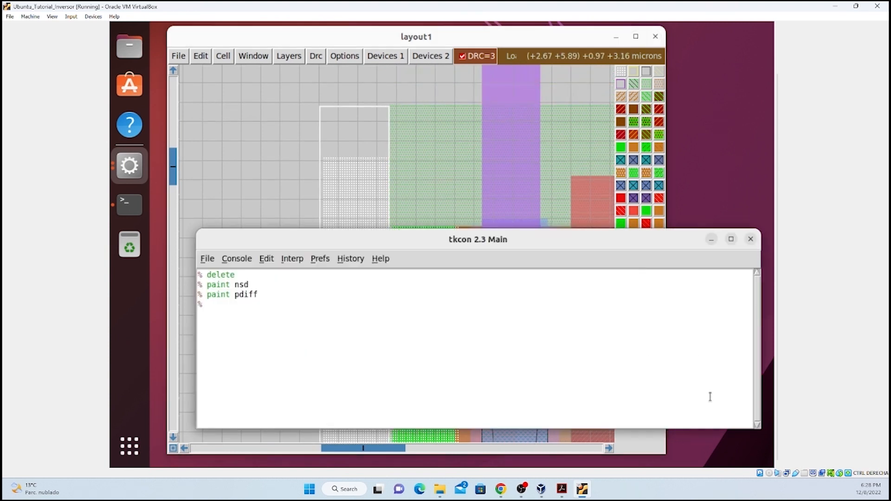
type("paint n")
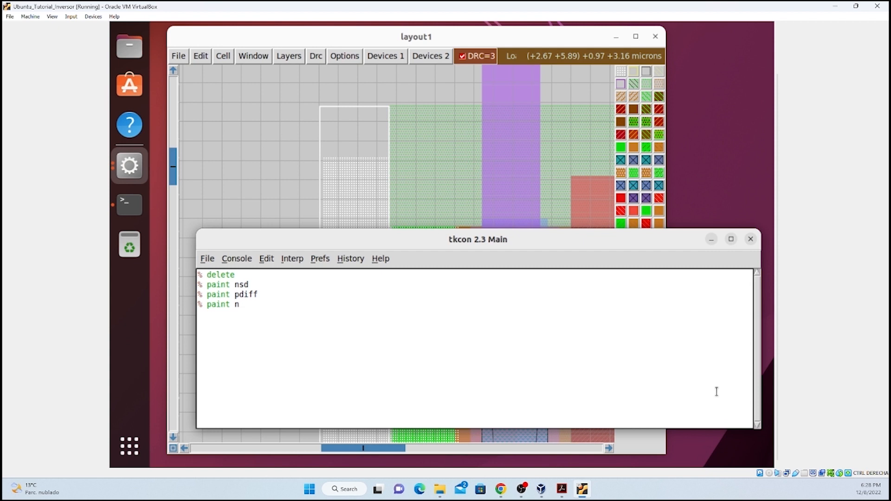
type("well")
key("Return")
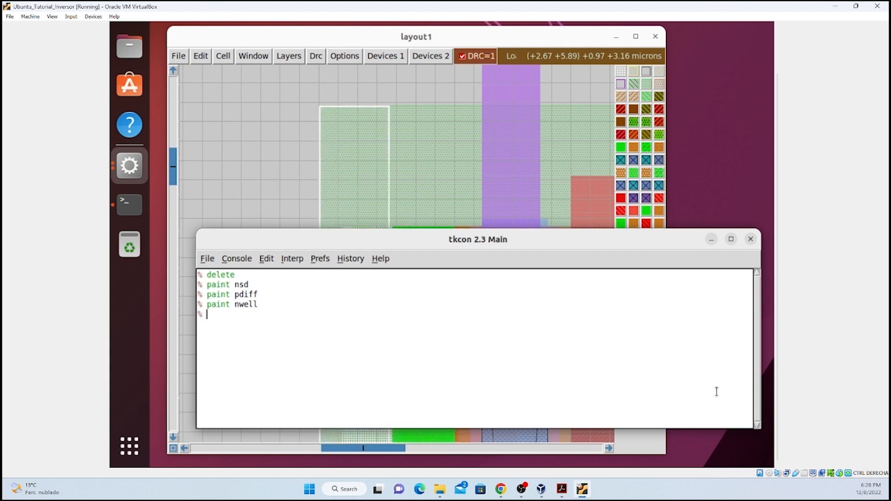
left_click(506, 35)
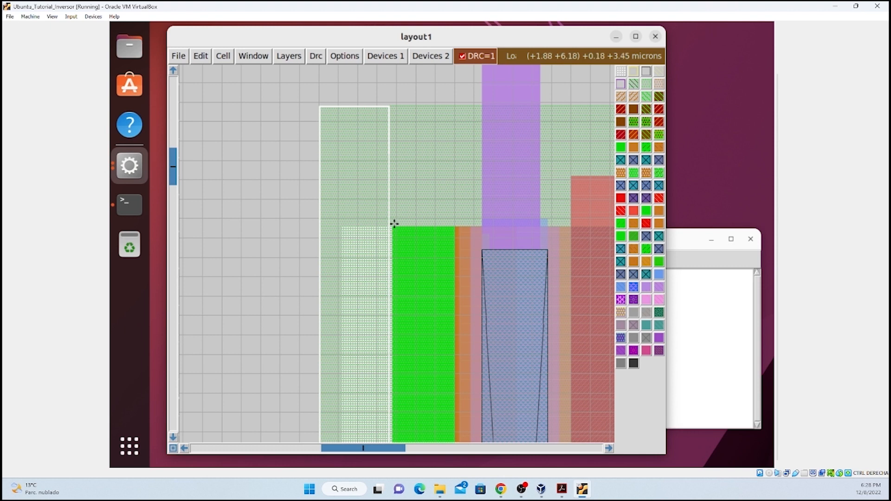
Query the reason for the remaining DRC error inside the box with drc why.
scroll(397, 235, "down", 2)
scroll(408, 268, "down", 1)
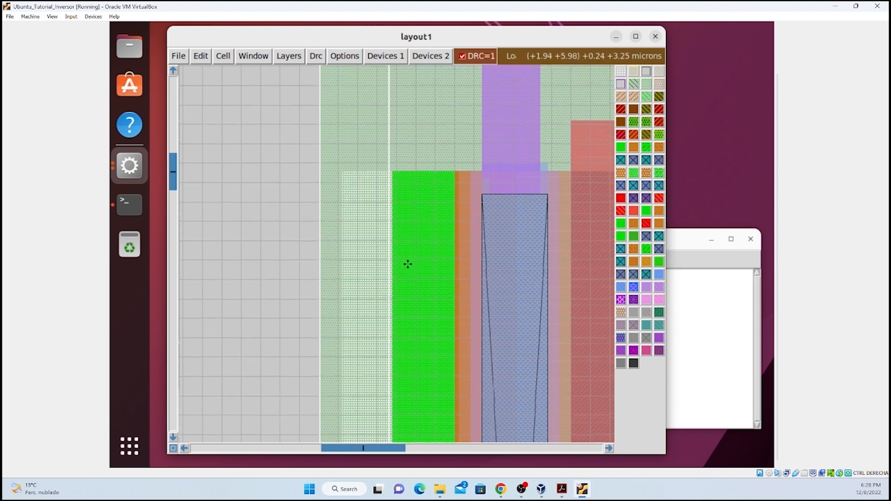
key("shift+z")
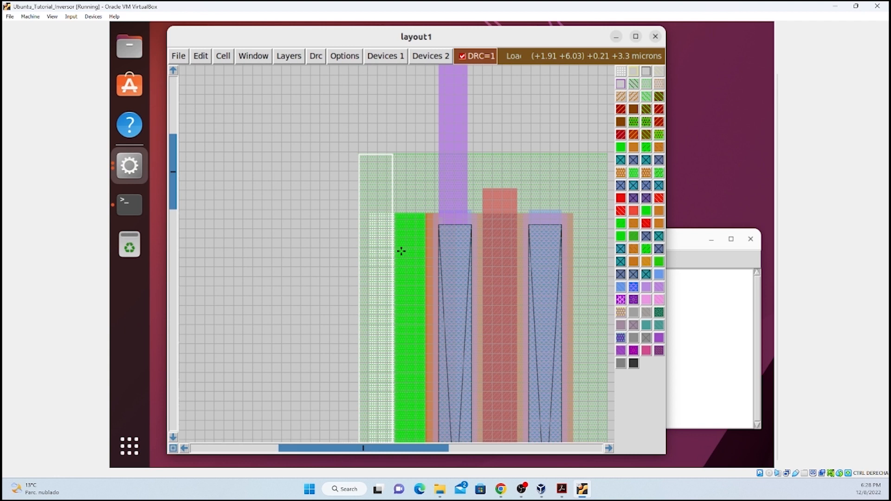
left_click(715, 341)
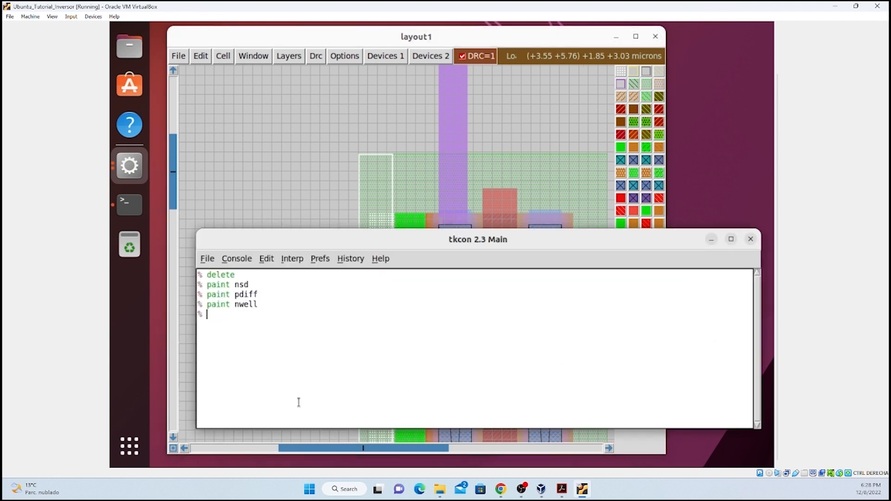
type("drcc wh")
key("BackSpace")
key("Return")
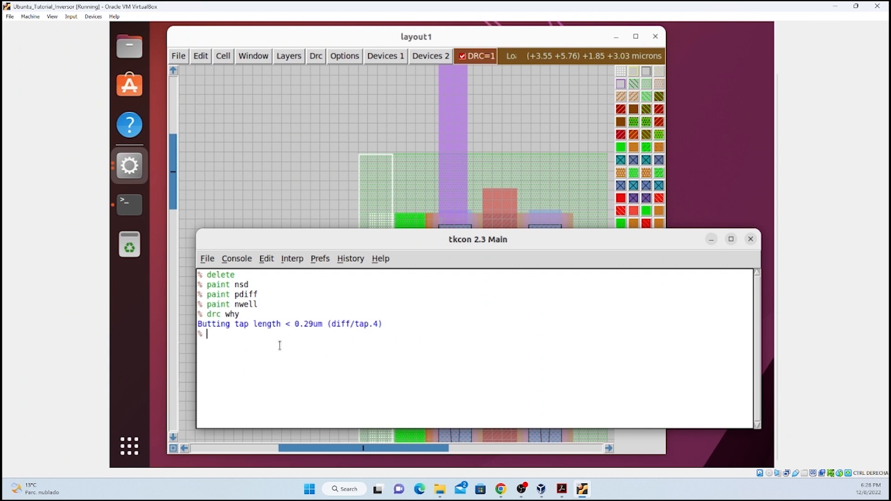
Move the box's lower-left corner to the bottom outer corner of the DRC-marked strip beside the nsd.
left_click(445, 41)
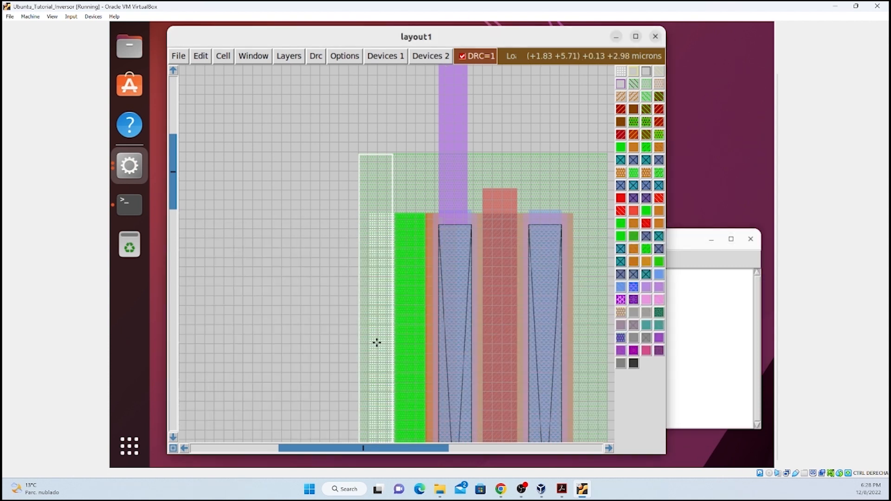
scroll(383, 346, "down", 2)
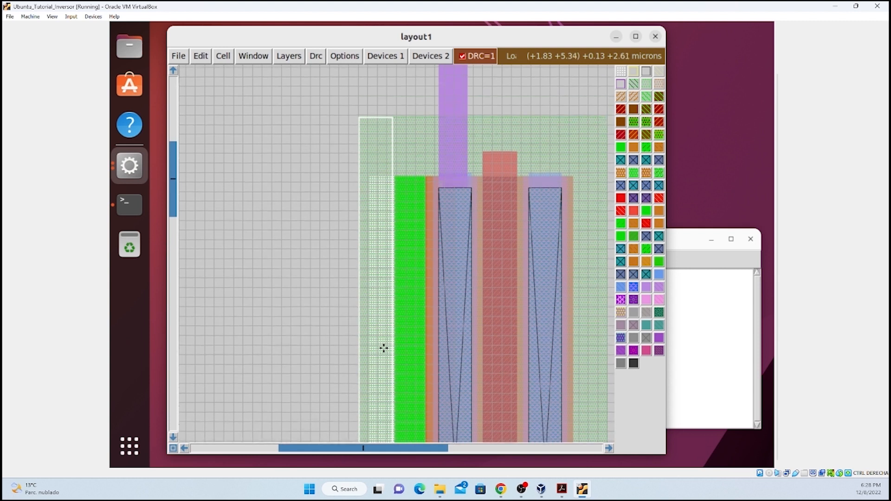
scroll(383, 348, "down", 4)
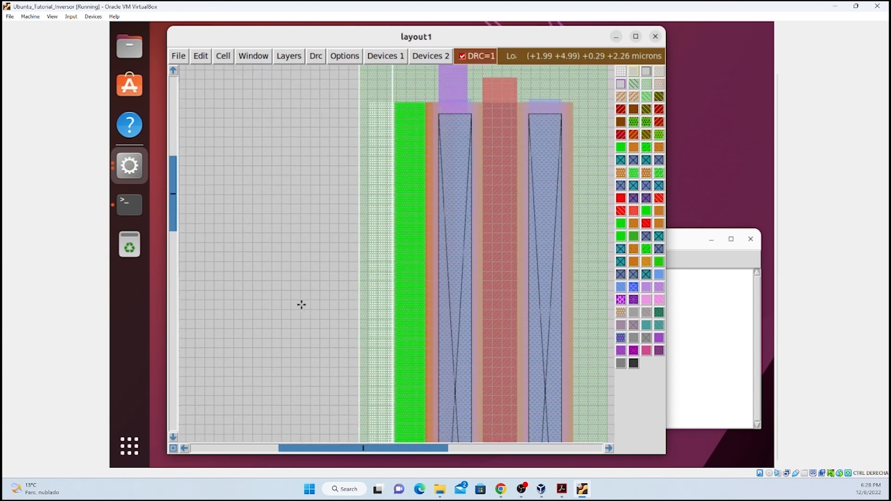
left_click_drag(174, 213, 175, 287)
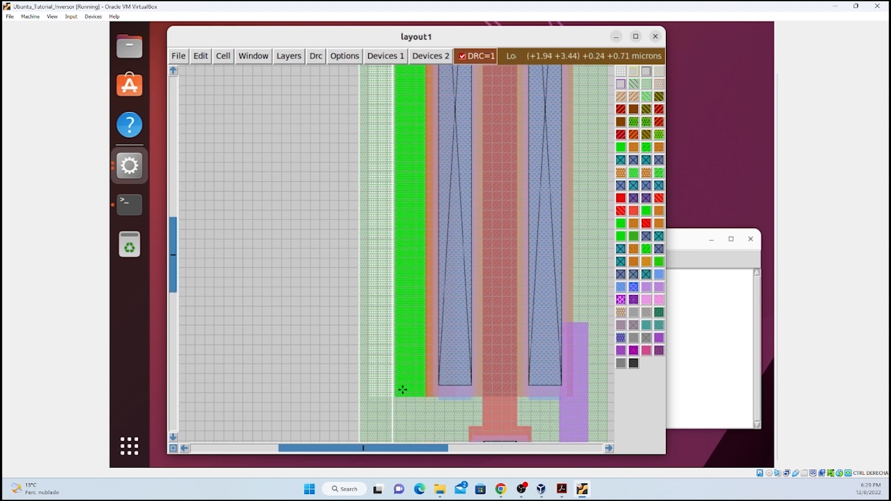
left_click(372, 396)
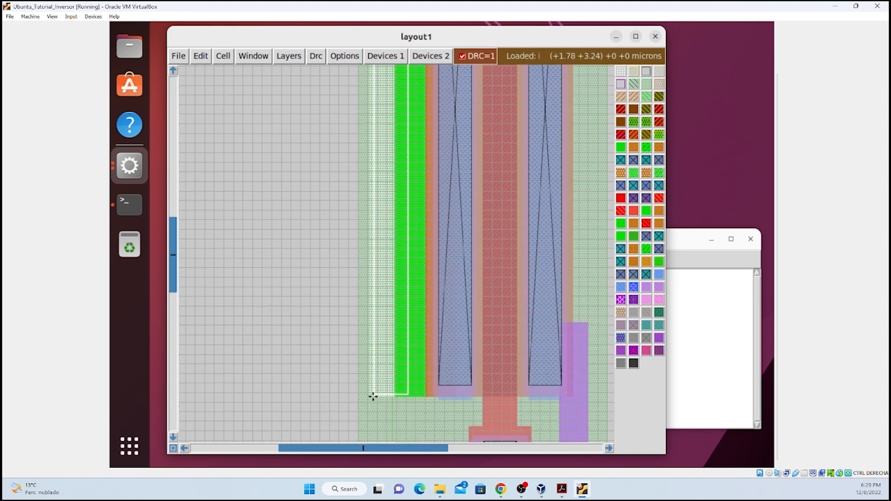
left_click(372, 399)
left_click(370, 398)
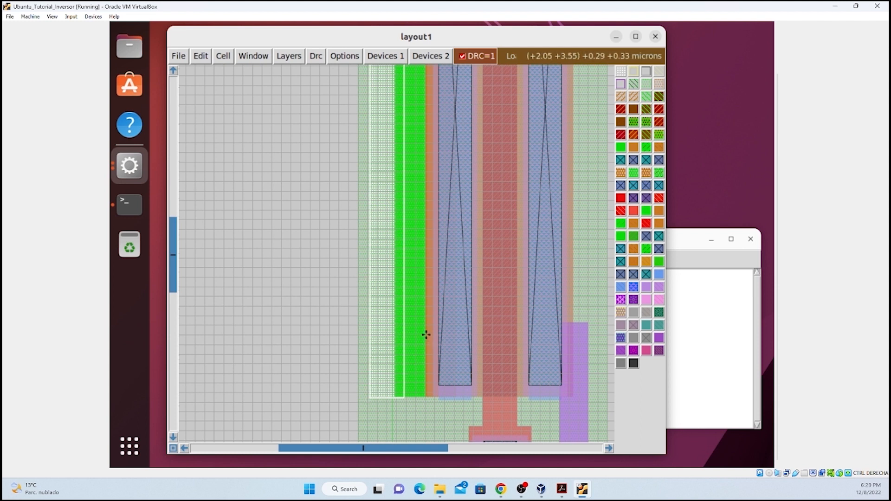
Align the box's lower-left corner with the outer edge of the DRC-marked strip and the nsd strip's bottom edge.
scroll(424, 333, "up", 3)
scroll(443, 181, "up", 3)
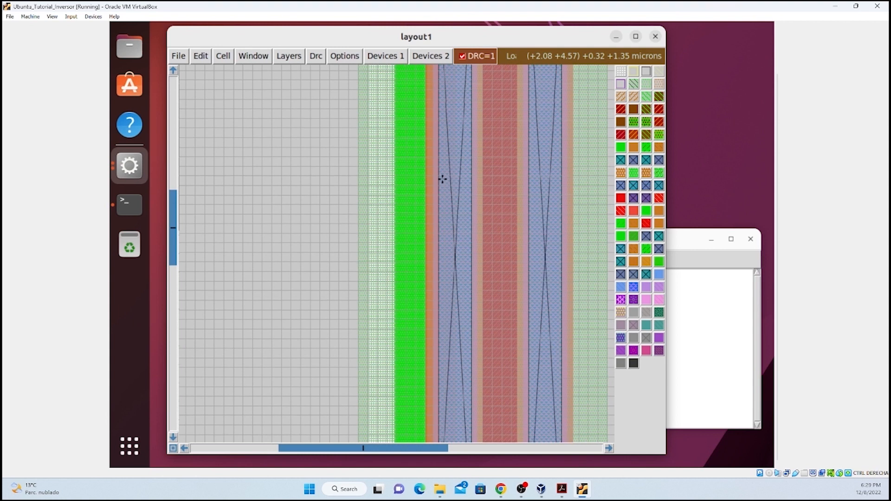
scroll(419, 146, "down", 5)
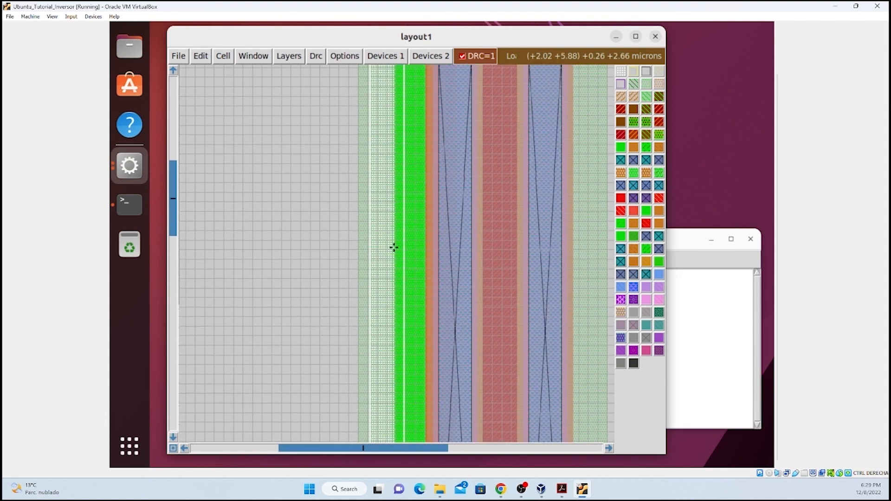
scroll(402, 316, "down", 6)
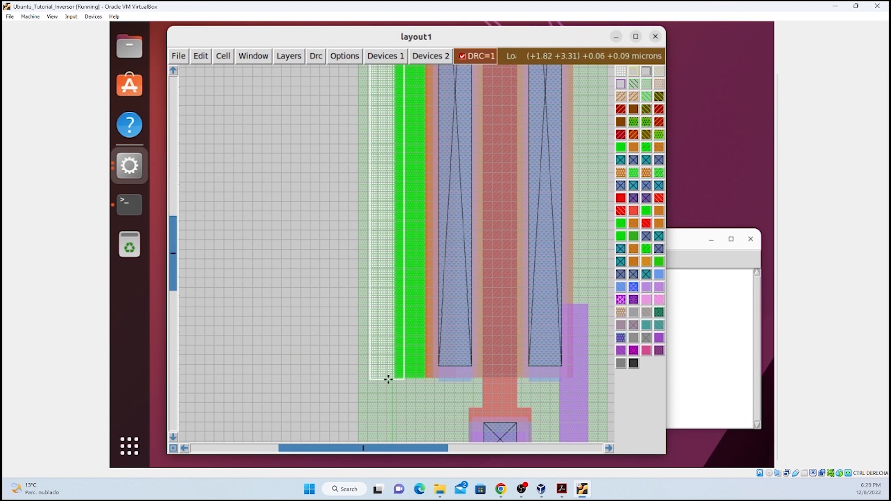
key("z")
scroll(389, 379, "down", 4)
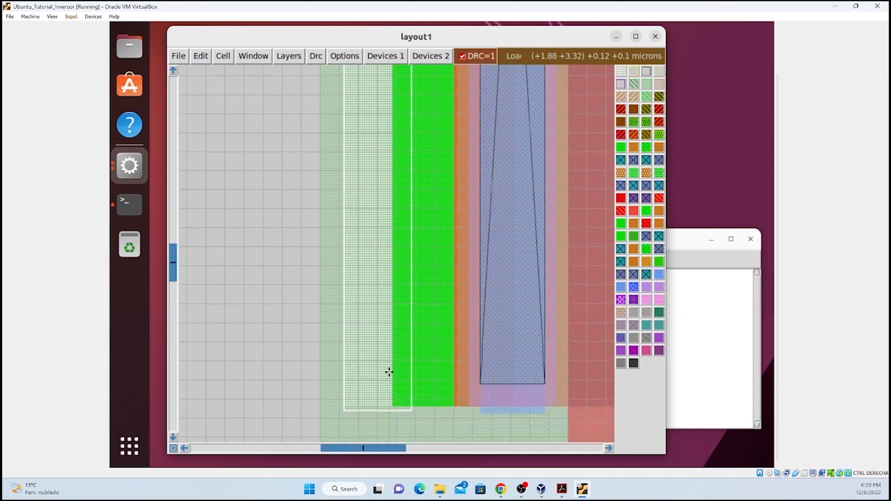
left_click(343, 405)
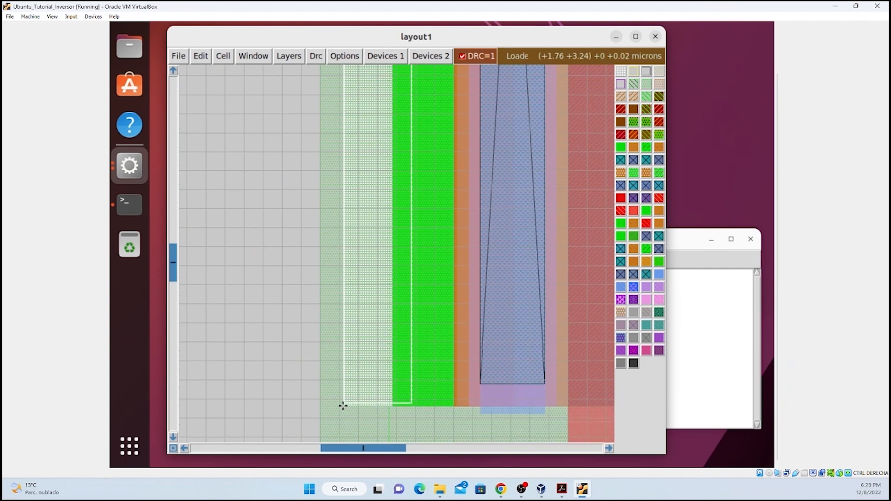
left_click(345, 407)
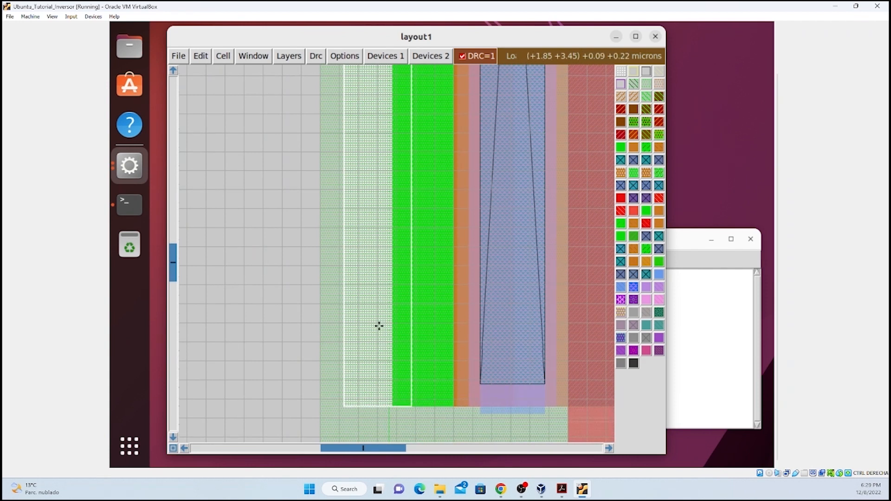
Set the box's upper-right corner at the nsd strip's top outer corner, making it about 0.14 µm wide and 3 µm tall.
scroll(383, 306, "up", 3)
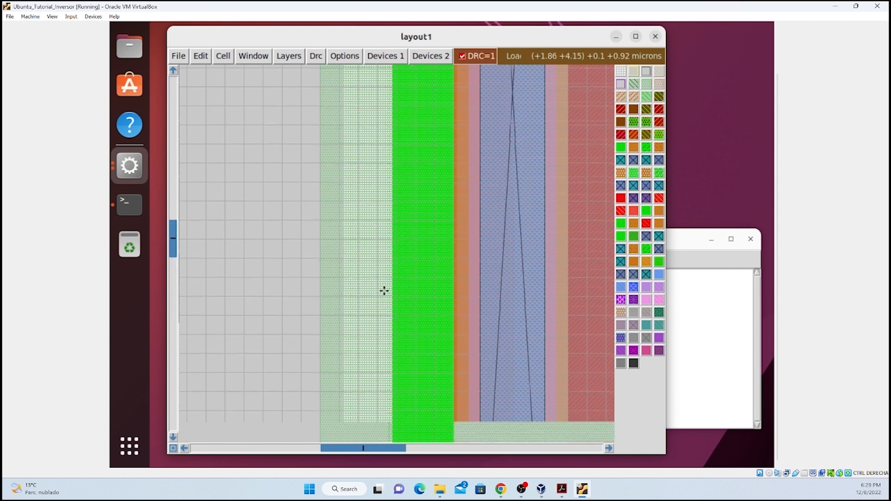
scroll(372, 211, "up", 2)
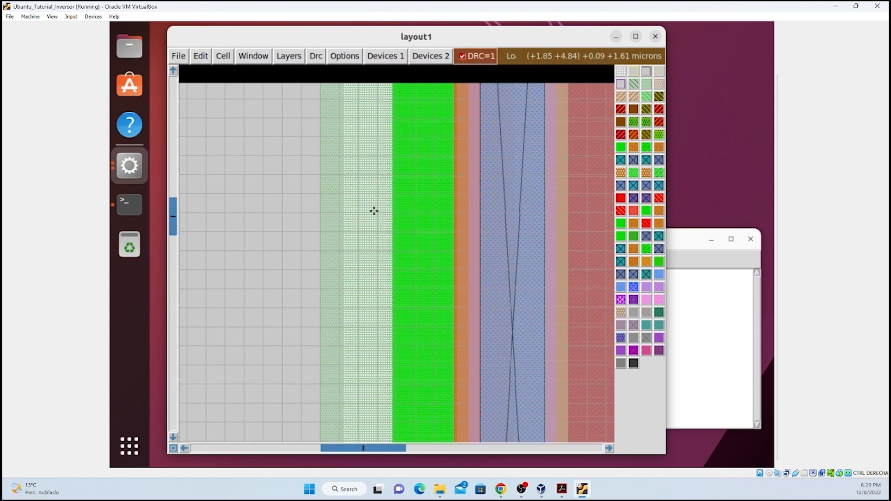
scroll(378, 209, "up", 3)
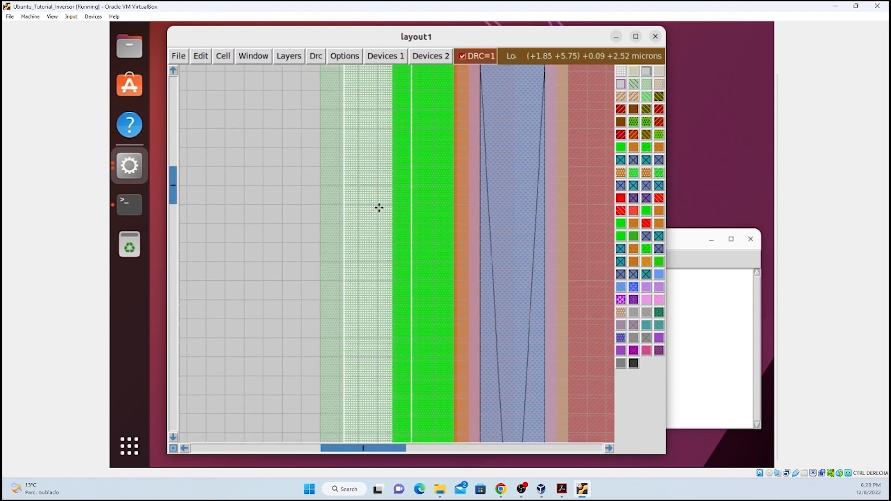
scroll(381, 207, "up", 2)
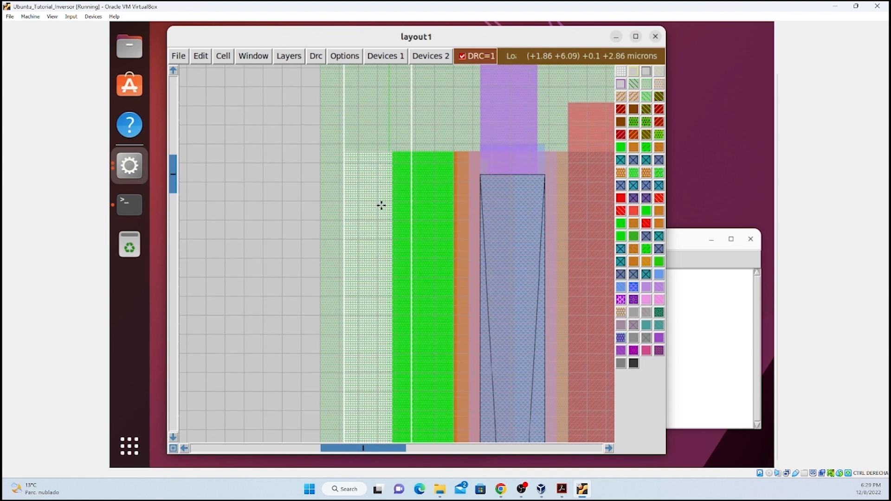
right_click(396, 169)
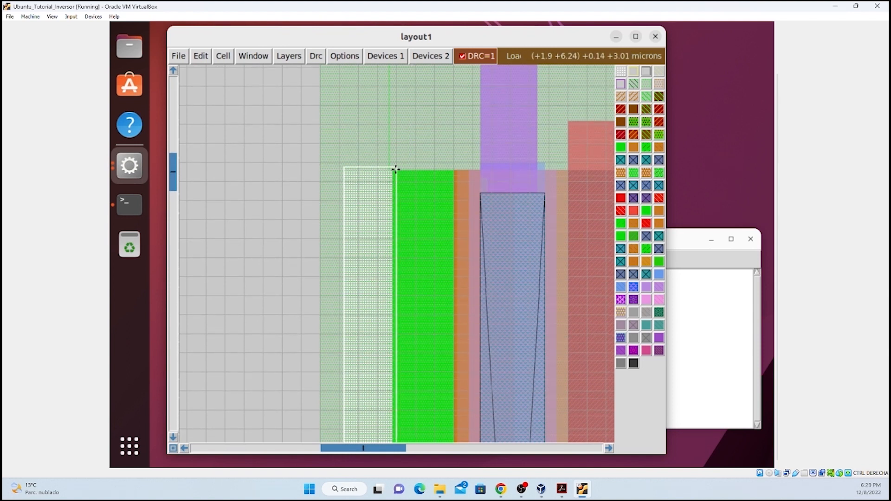
right_click(395, 170)
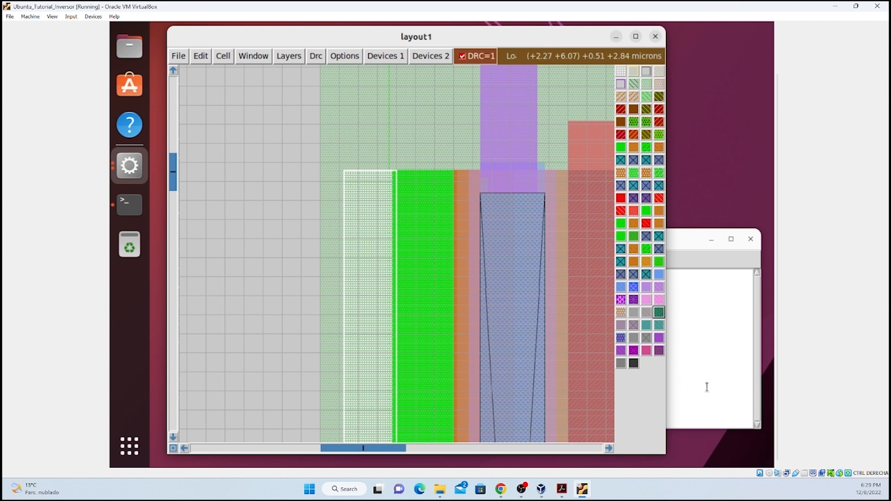
Paint nsd over the boxed strip to widen the tap, and return to the layout.
left_click(696, 386)
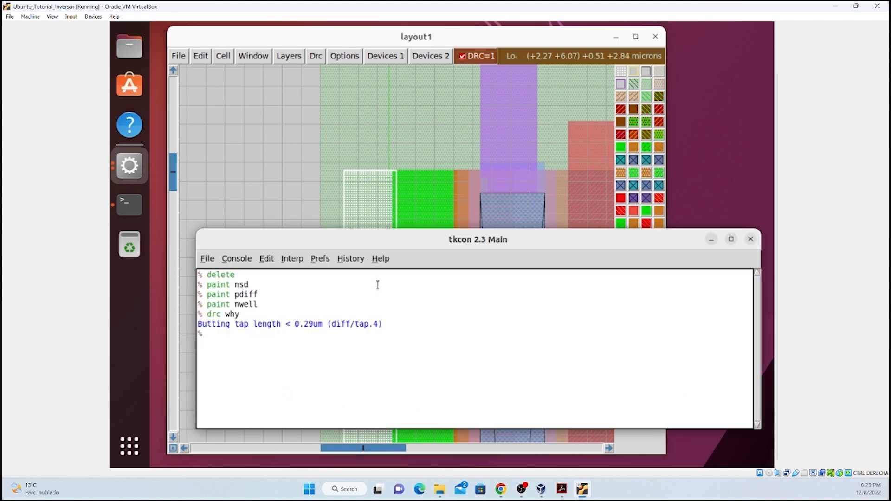
type("paint nsd")
key("Return")
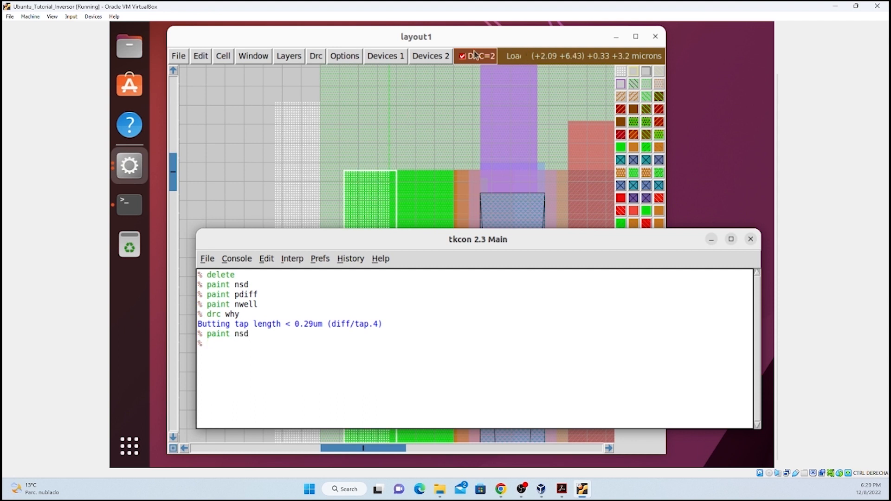
left_click(472, 37)
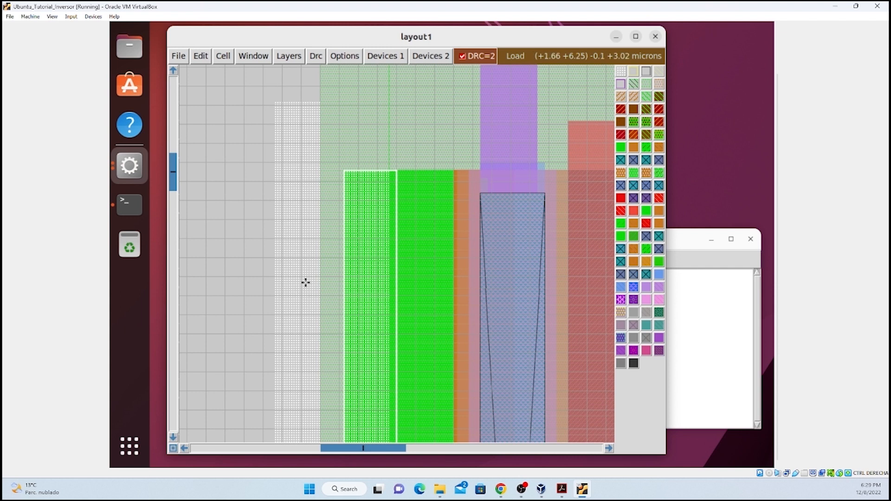
Move the box's lower-left corner to the outer edge of the DRC-marked strip beside the n-well, level with the n-well's bottom edge.
scroll(299, 283, "down", 4)
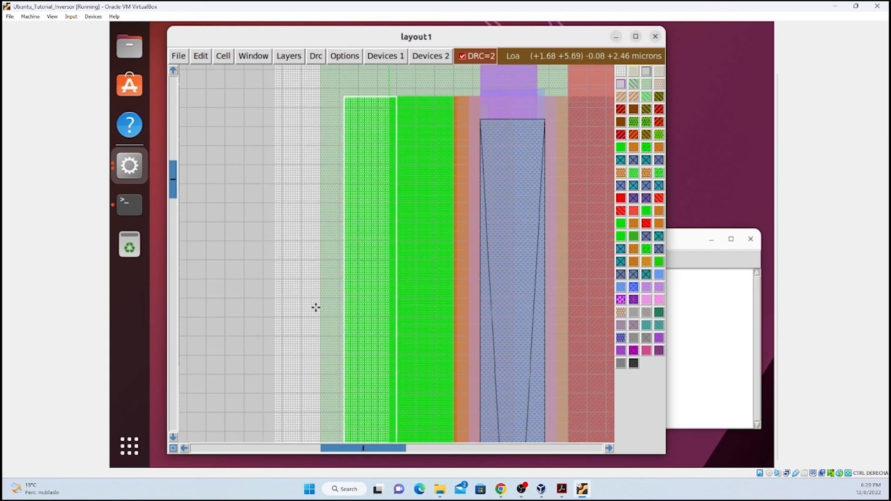
scroll(321, 307, "down", 4)
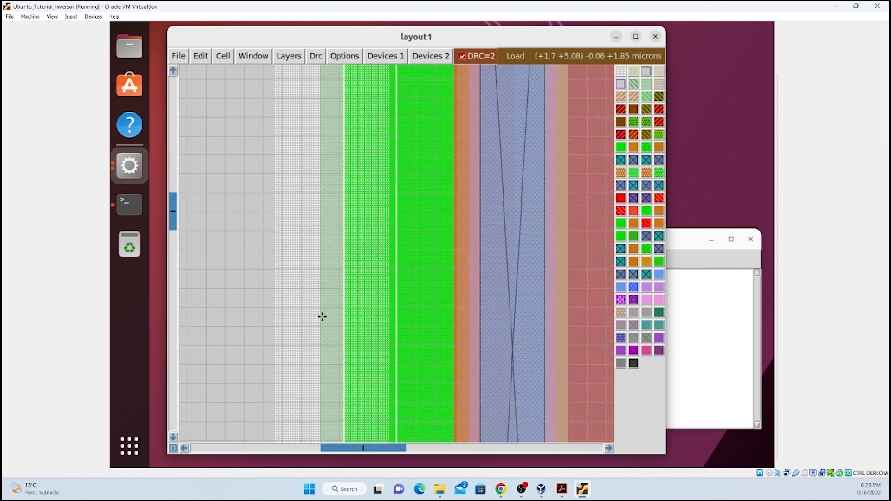
scroll(324, 328, "down", 4)
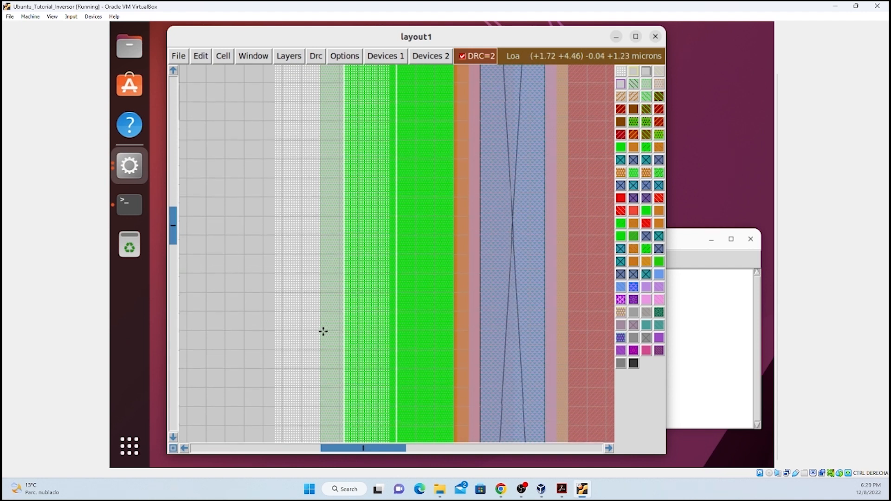
scroll(323, 331, "down", 3)
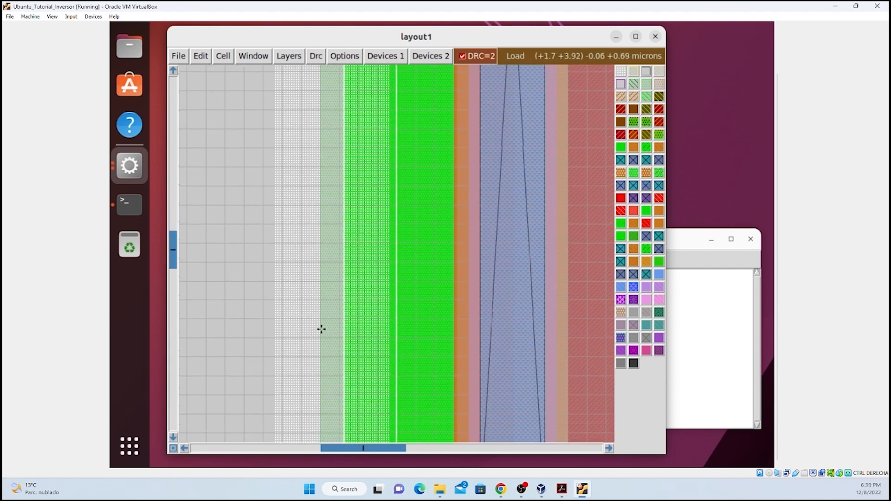
scroll(321, 329, "down", 3)
left_click(310, 348)
left_click(300, 355)
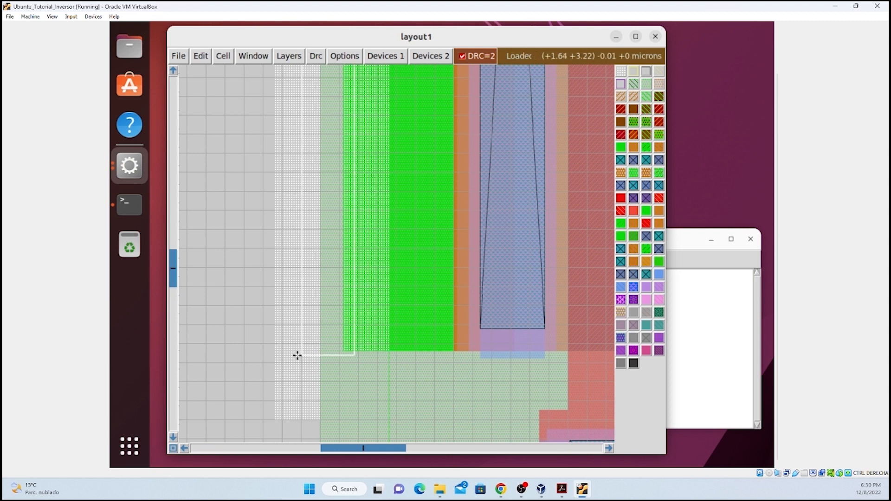
left_click(297, 353)
left_click(291, 353)
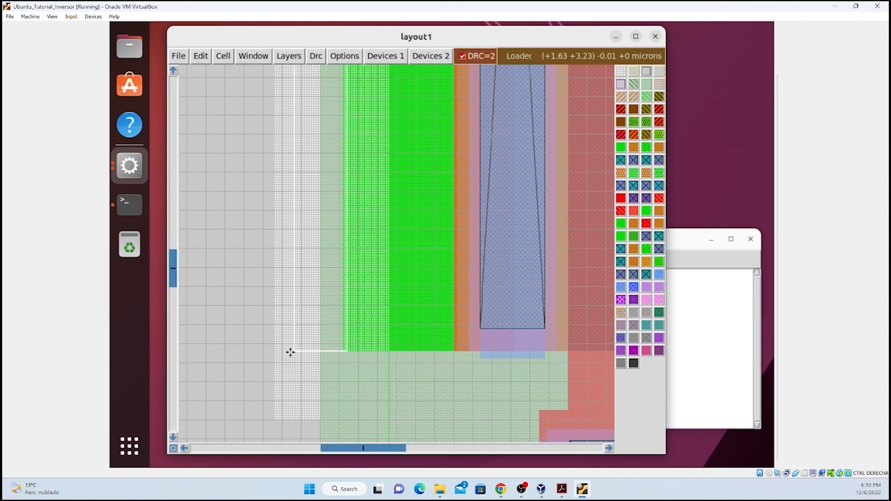
scroll(288, 355, "down", 4)
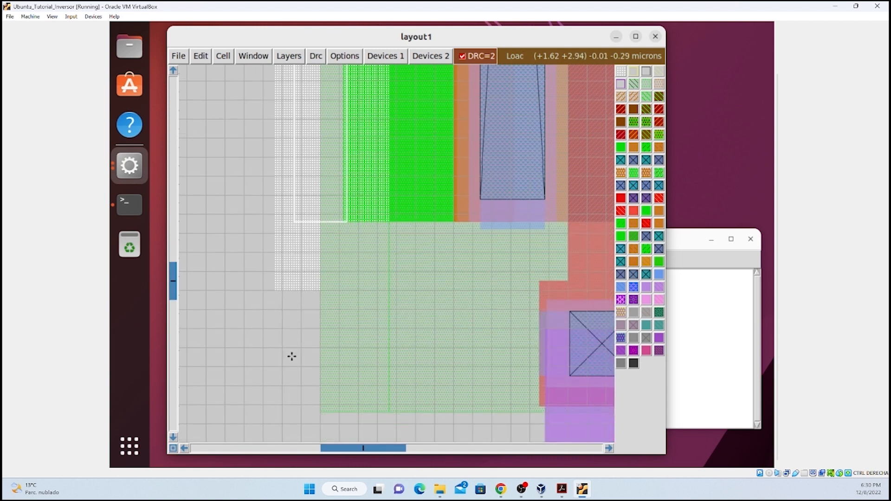
left_click(282, 397)
left_click(275, 387)
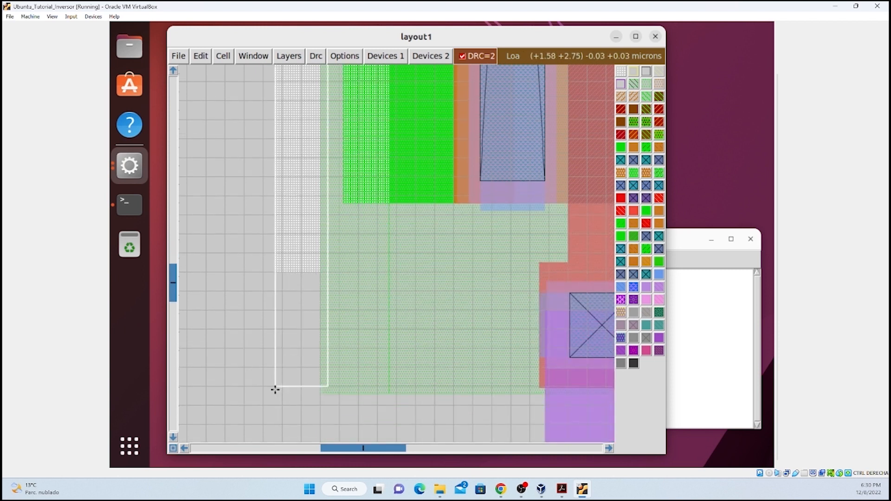
left_click(276, 391)
left_click(276, 394)
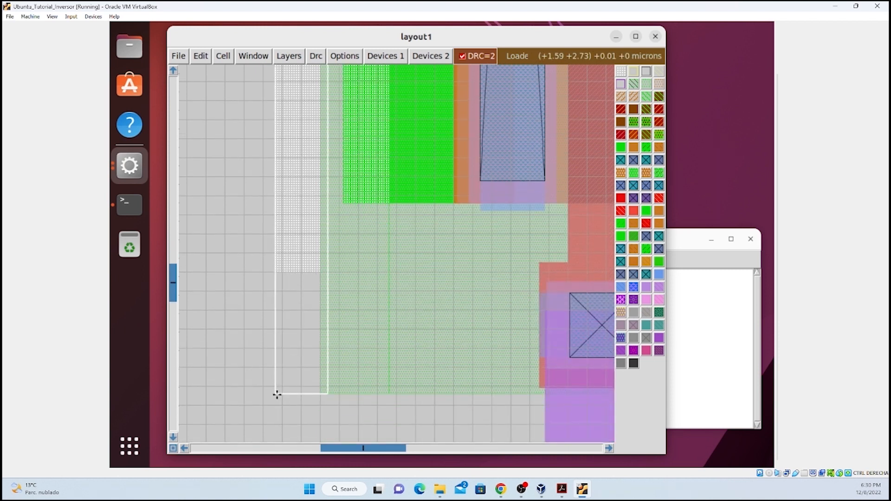
Stretch the box's upper-right corner to the n-well's top outer corner, making it about 0.12 µm wide and 3.81 µm tall.
scroll(428, 227, "down", 1)
scroll(446, 227, "up", 3)
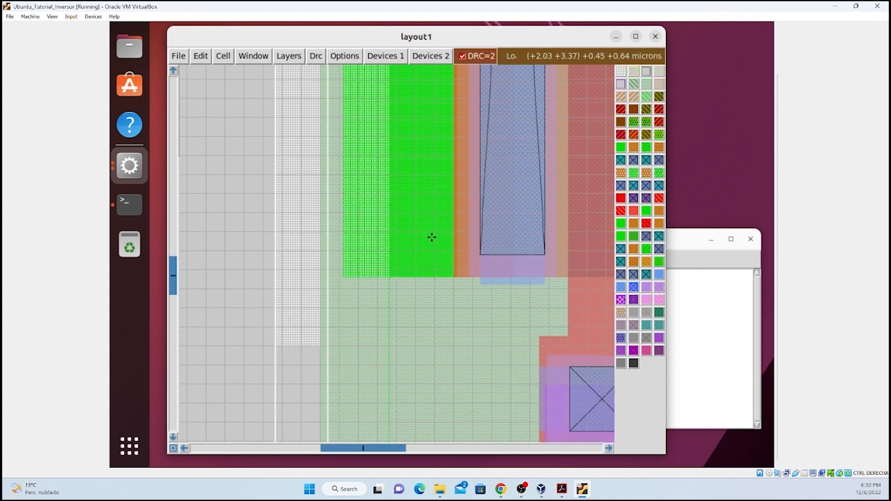
scroll(358, 311, "down", 3)
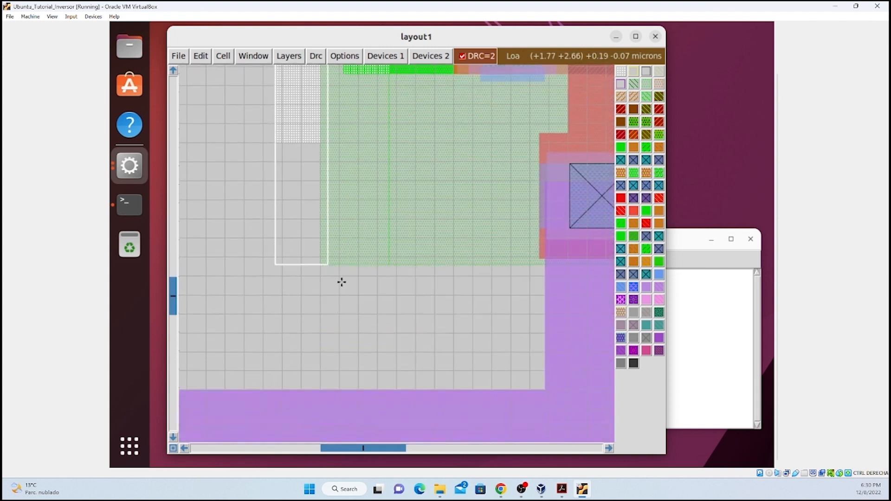
key("z")
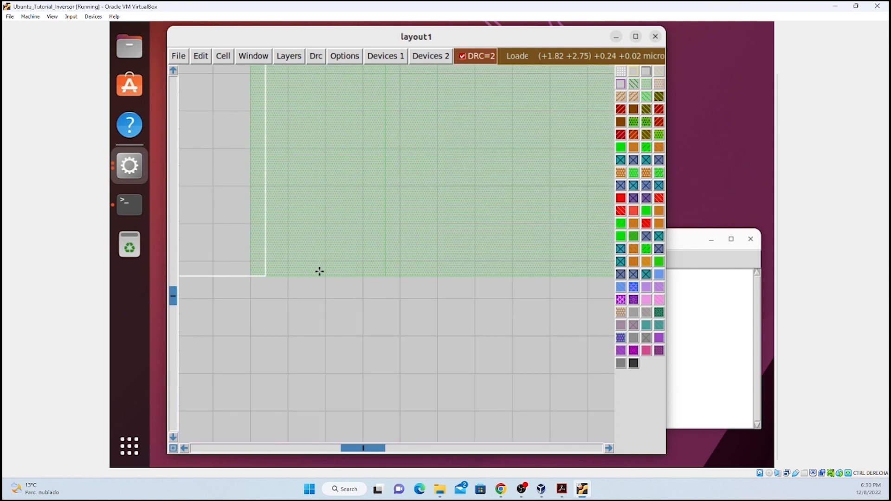
key("shift+z")
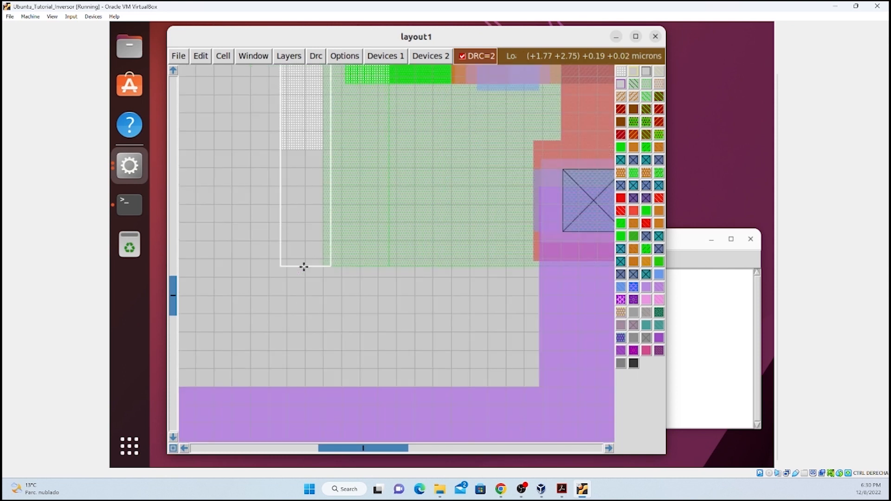
scroll(330, 271, "up", 2)
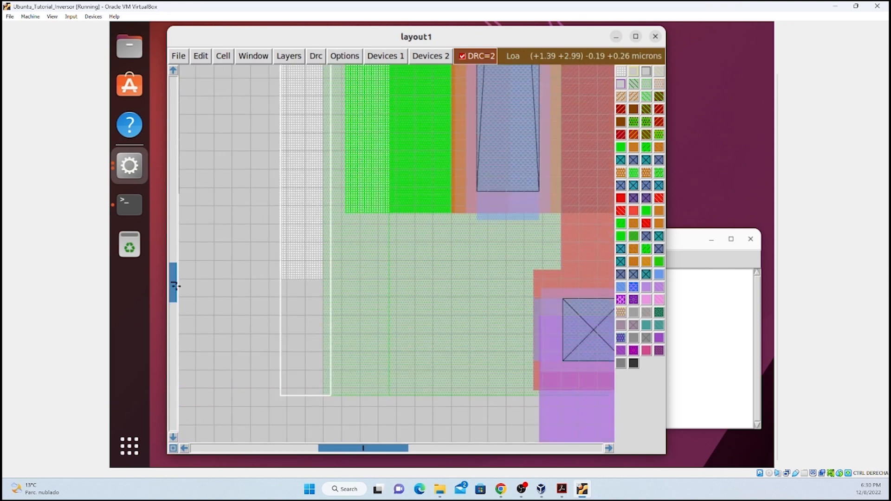
left_click_drag(173, 283, 173, 137)
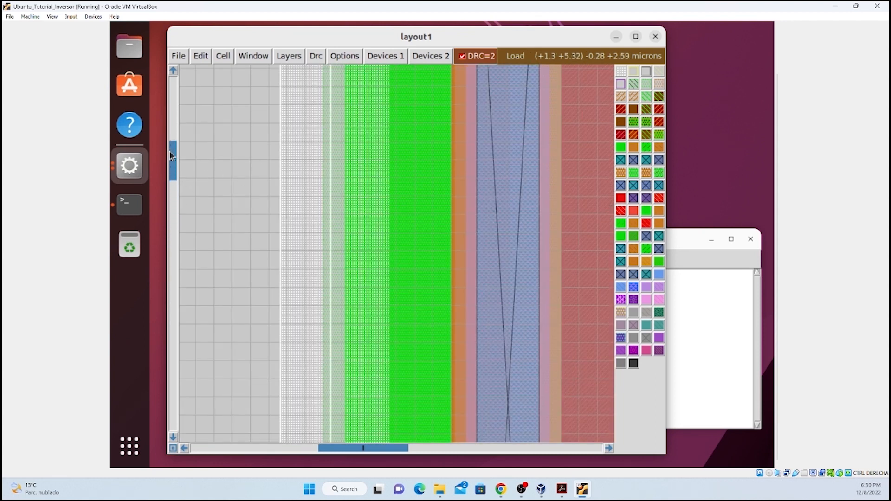
right_click(324, 109)
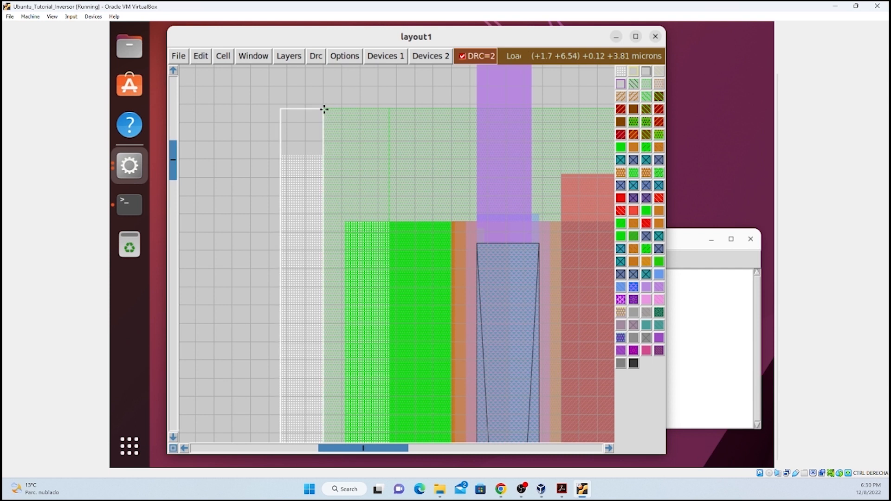
key("z")
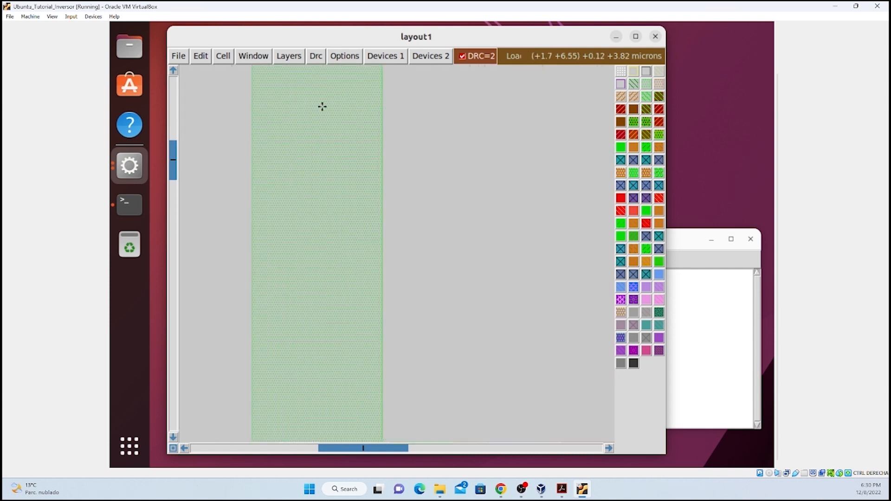
scroll(349, 156, "up", 7)
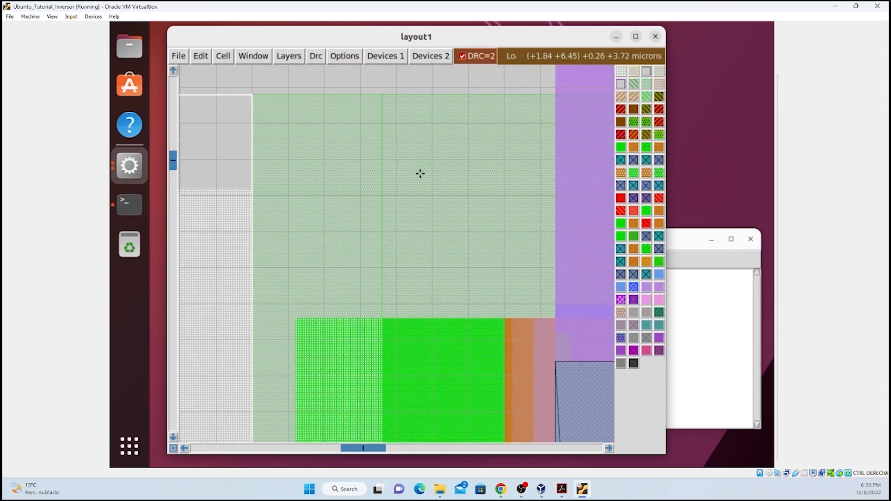
Paint nwell over the boxed strip to extend the n-well around the widened nsd.
left_click(702, 357)
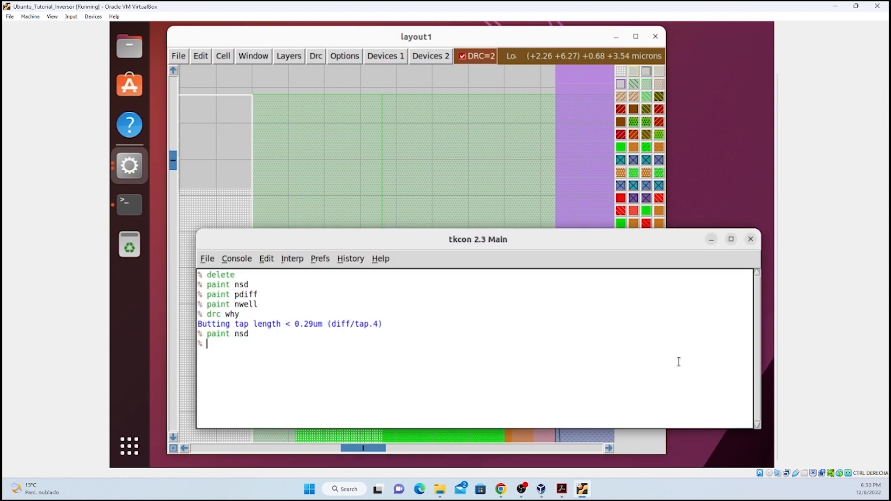
type("paint nwell")
key("Return")
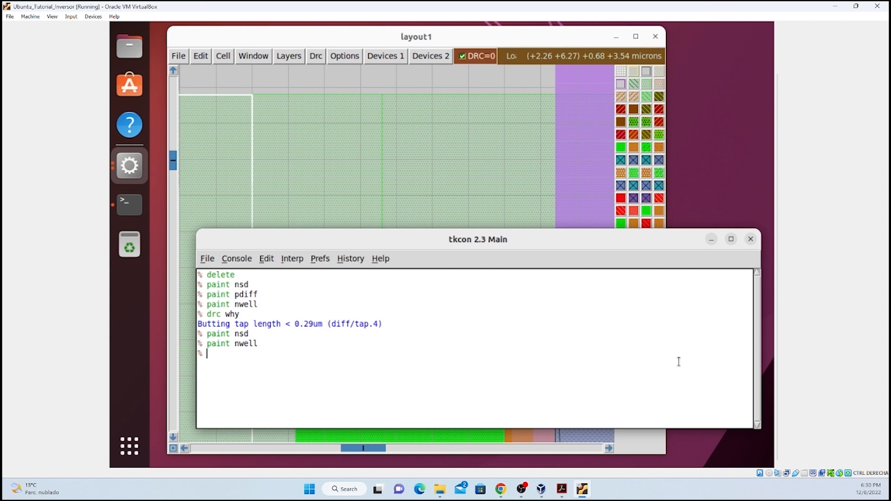
Move the box's lower-left corner inside the nsd tap at about (1.85, 3.21) µm, just below its bottom edge and level with the contact's local interconnect.
left_click(409, 116)
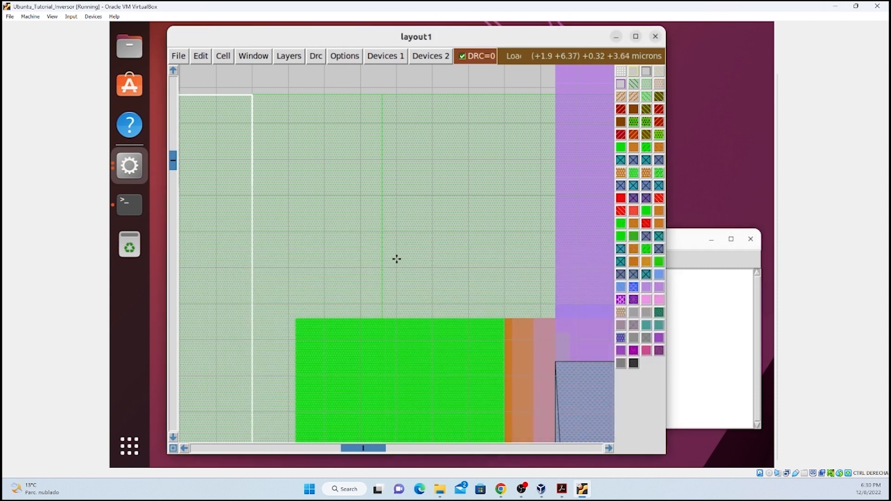
scroll(397, 257, "down", 2)
key("shift+z")
key("shift+z")
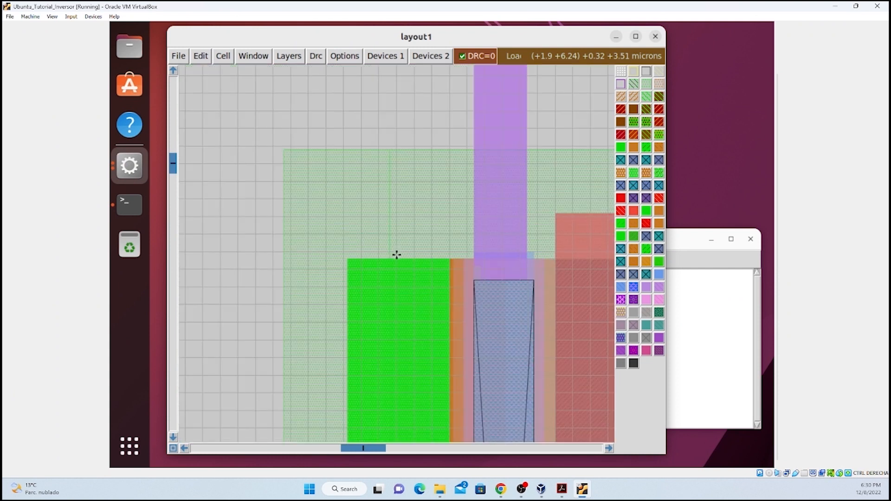
scroll(402, 253, "down", 2)
scroll(403, 253, "down", 1)
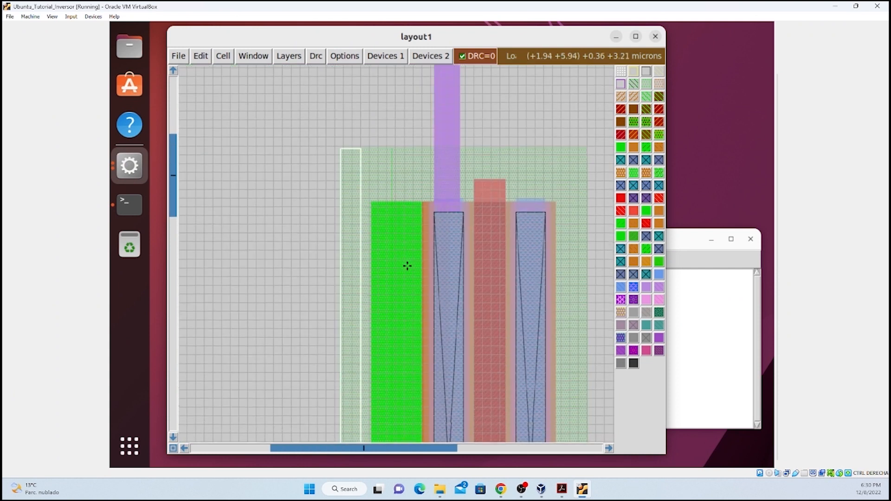
scroll(407, 266, "down", 1)
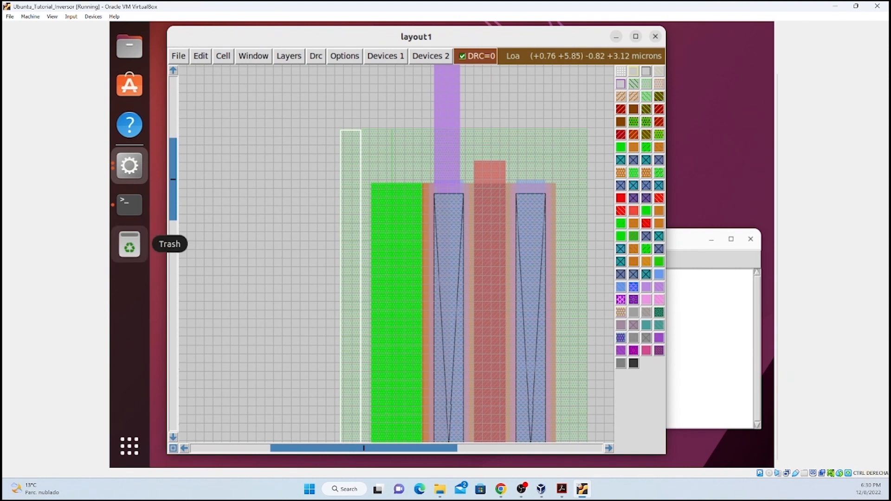
scroll(464, 274, "down", 2)
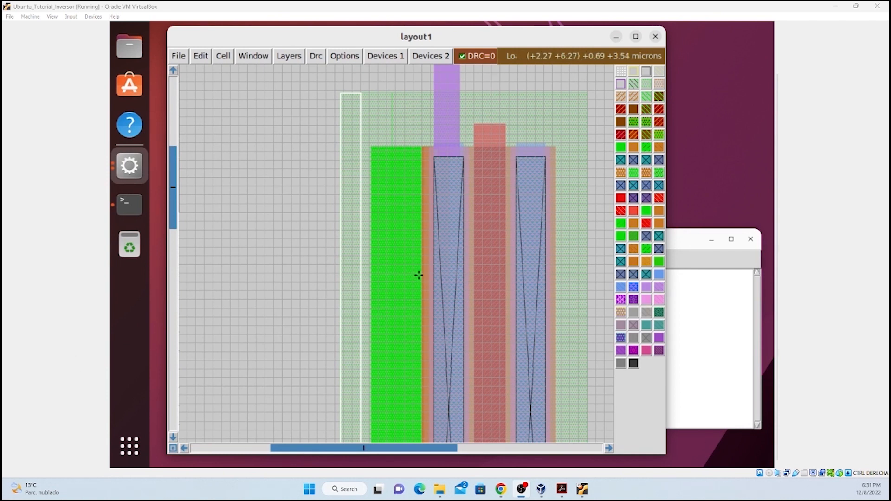
scroll(418, 275, "down", 4)
scroll(415, 315, "down", 6)
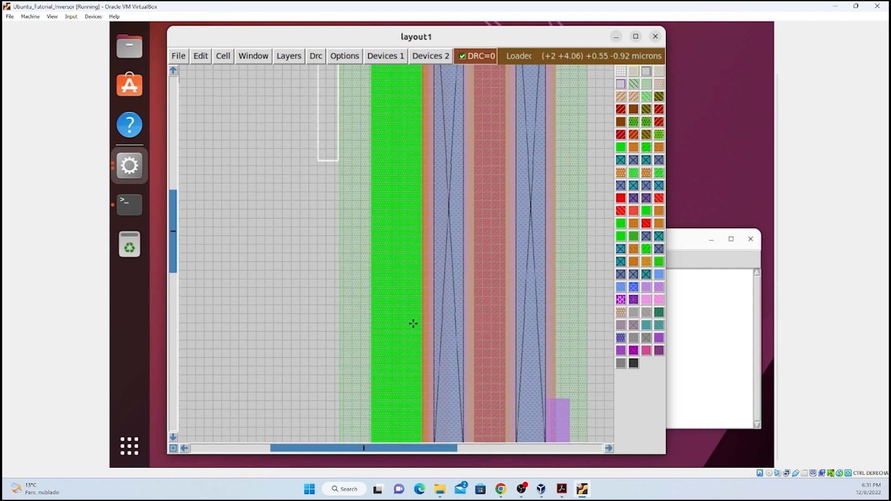
scroll(411, 325, "down", 7)
left_click(392, 341)
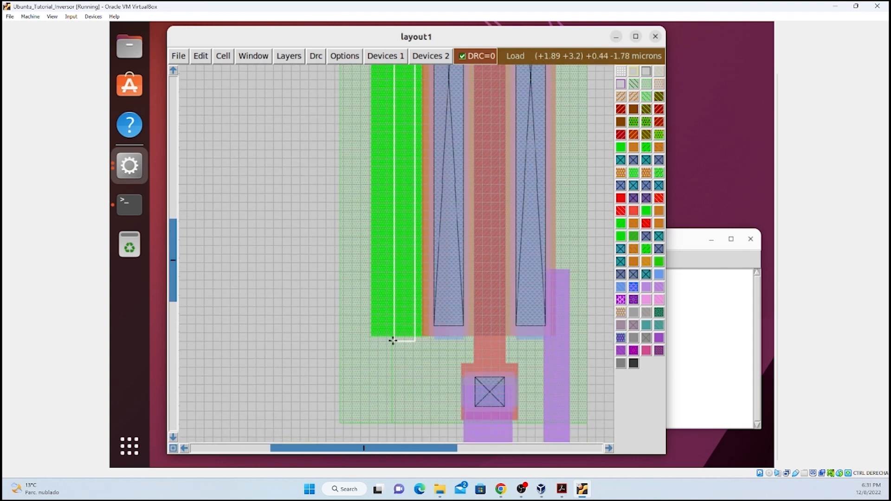
left_click(388, 338)
left_click(386, 339)
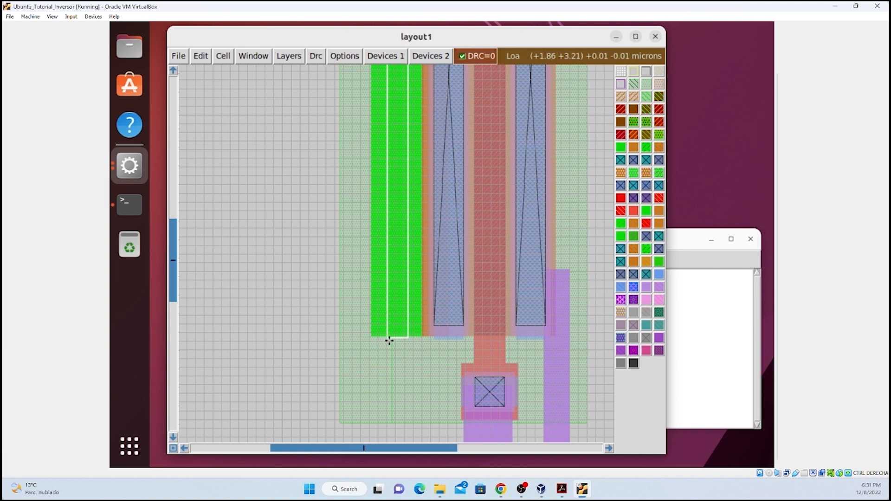
left_click(387, 341)
Stretch the box's upper-right corner to the adjacent contact's near edge at the local interconnect's top, making it about 0.28 µm wide and 3.05 µm tall.
scroll(446, 244, "up", 4)
scroll(445, 246, "up", 5)
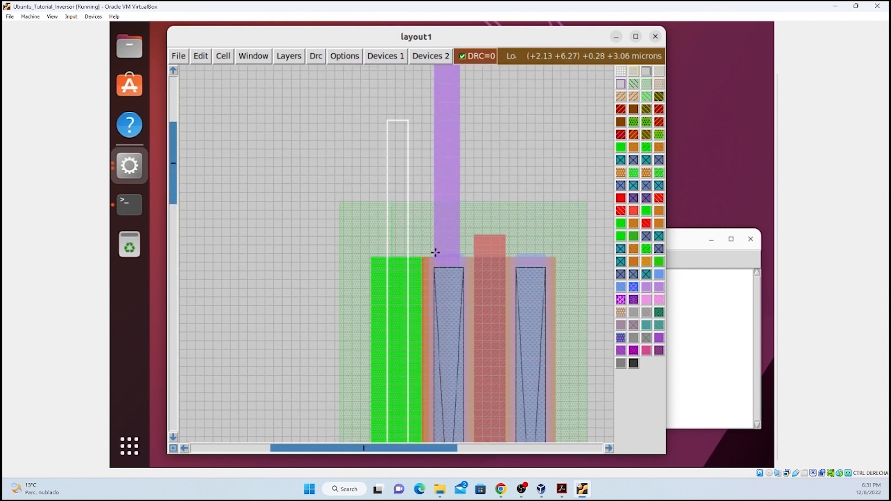
right_click(436, 253)
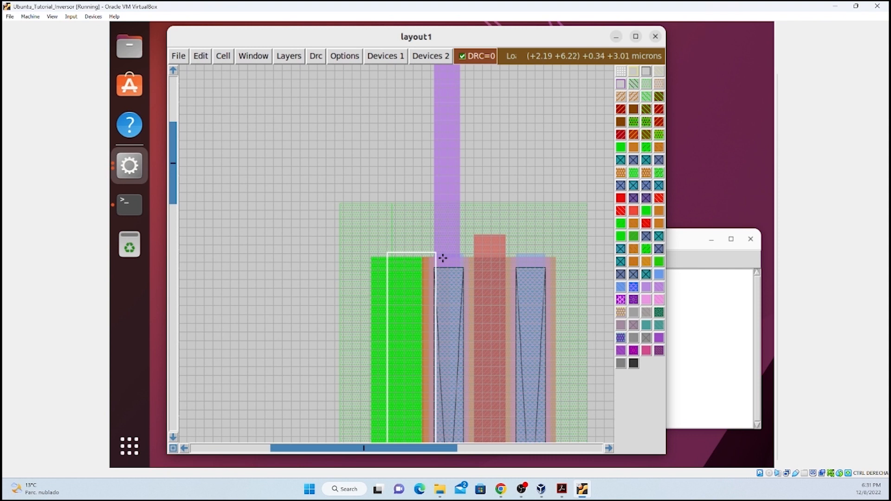
key("ctrl+z")
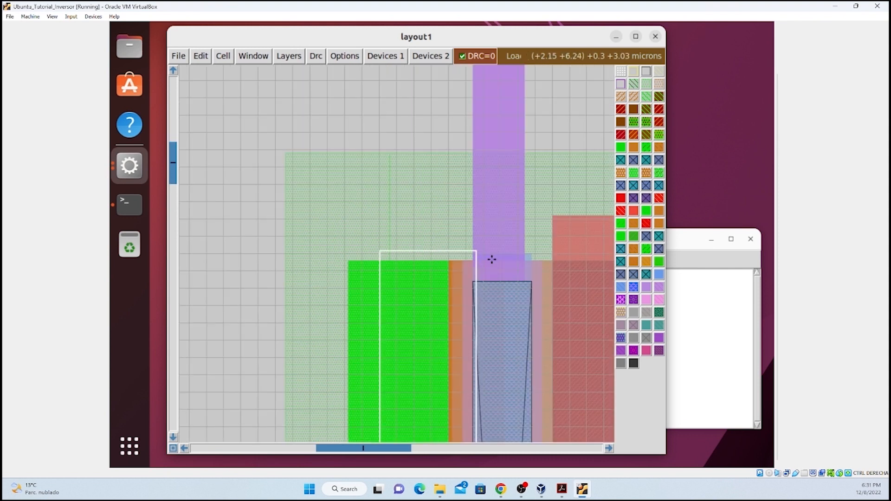
key("z")
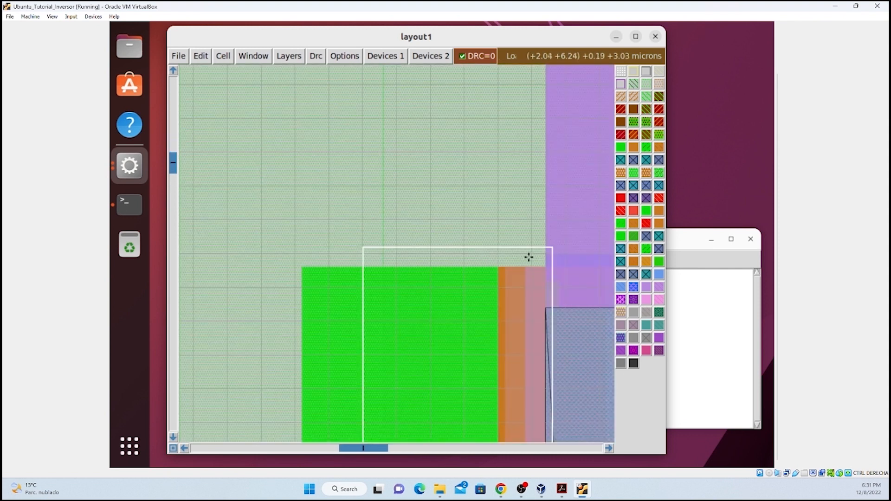
right_click(547, 254)
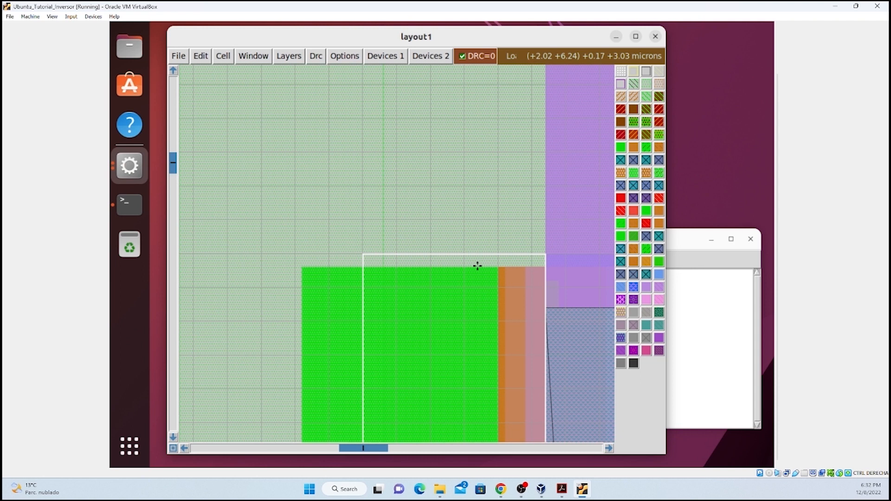
Check the box down to its bottom edge and paint li over it to connect the nsd tap to the adjacent contact.
scroll(477, 266, "down", 5)
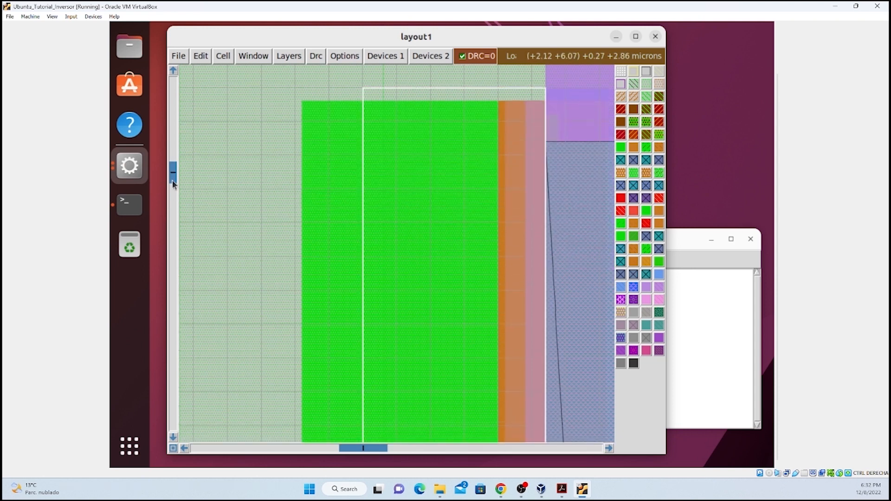
left_click_drag(173, 184, 173, 242)
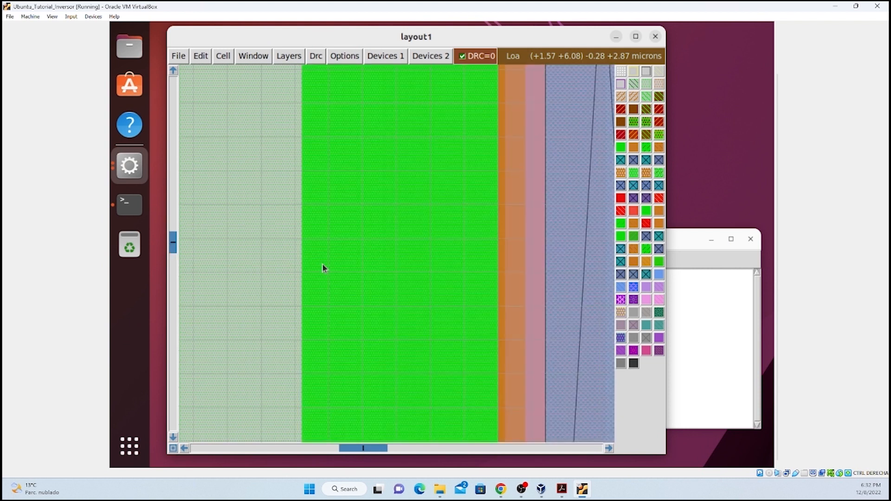
scroll(440, 292, "down", 5)
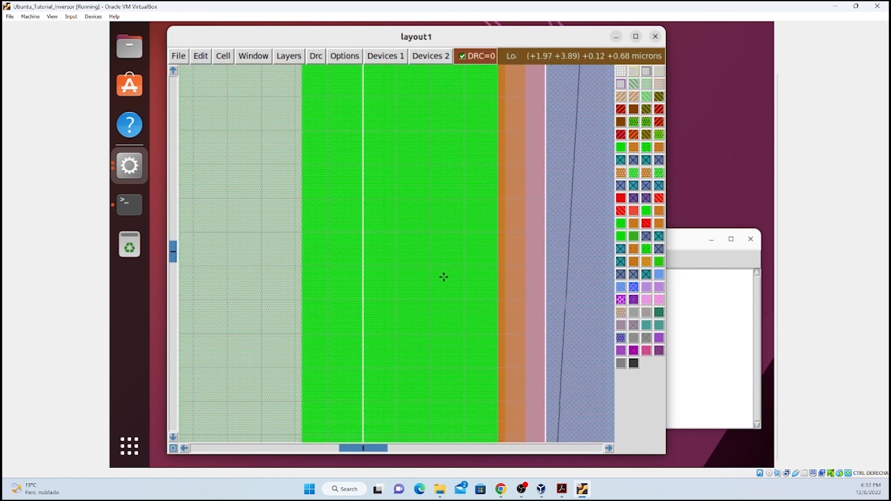
scroll(444, 278, "down", 5)
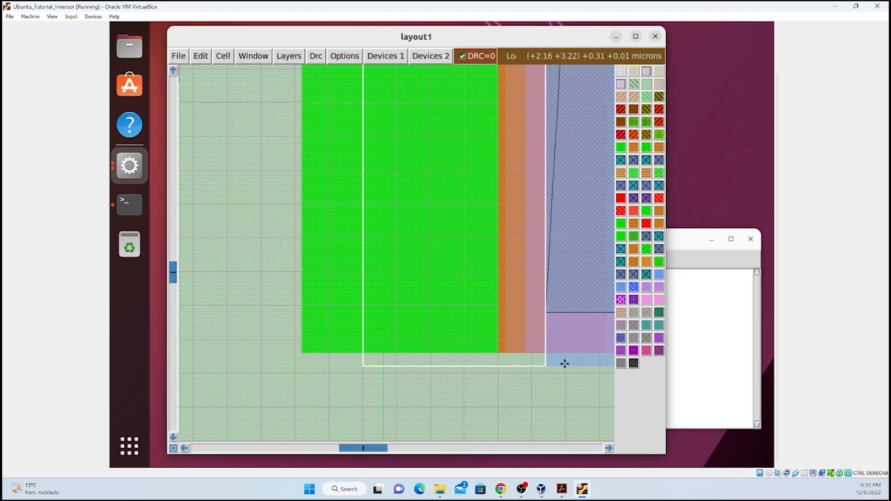
left_click(710, 384)
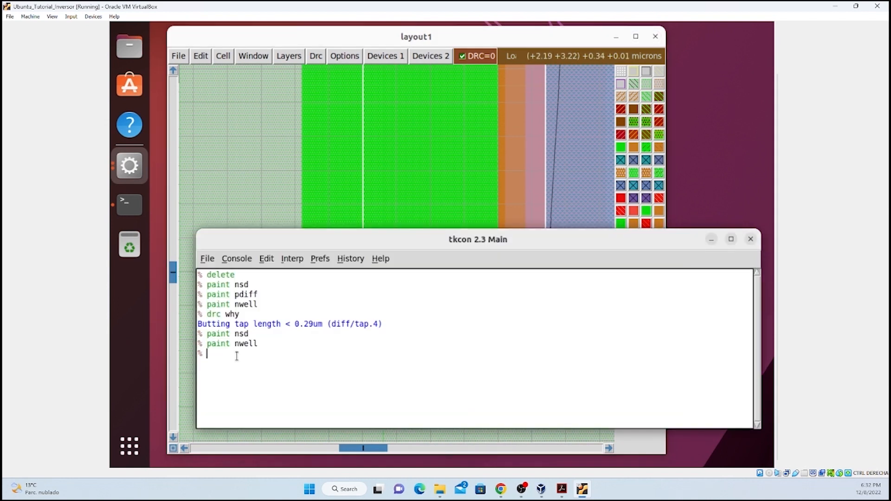
type("paint ")
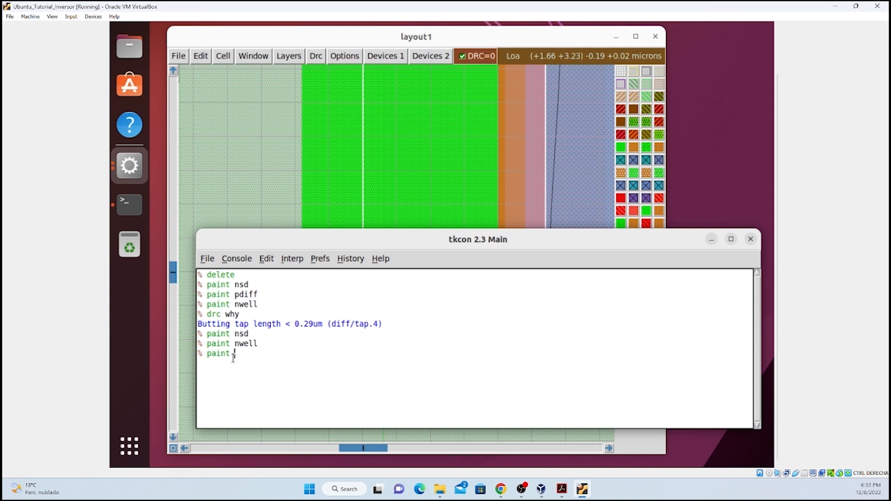
type("li")
key("Return")
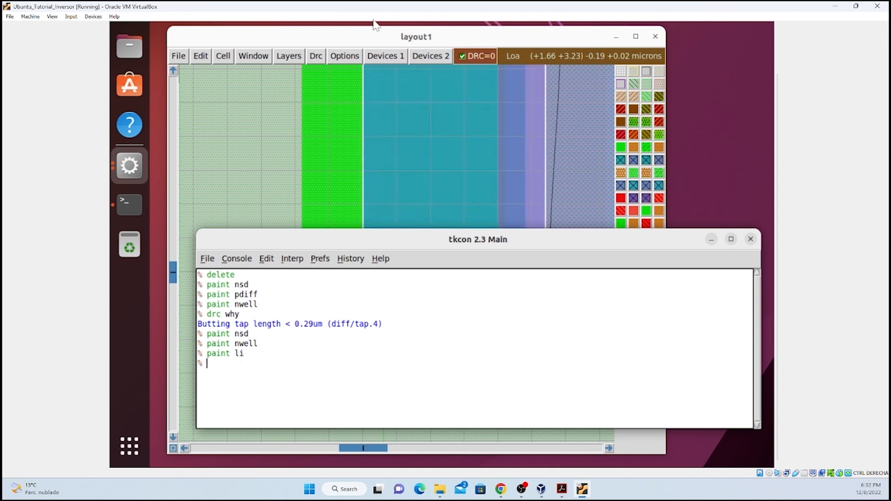
Box a 0.15 by 0.15 µm square near the top of the nsd tap, with its left side on the new li strip's outer edge.
left_click(489, 111)
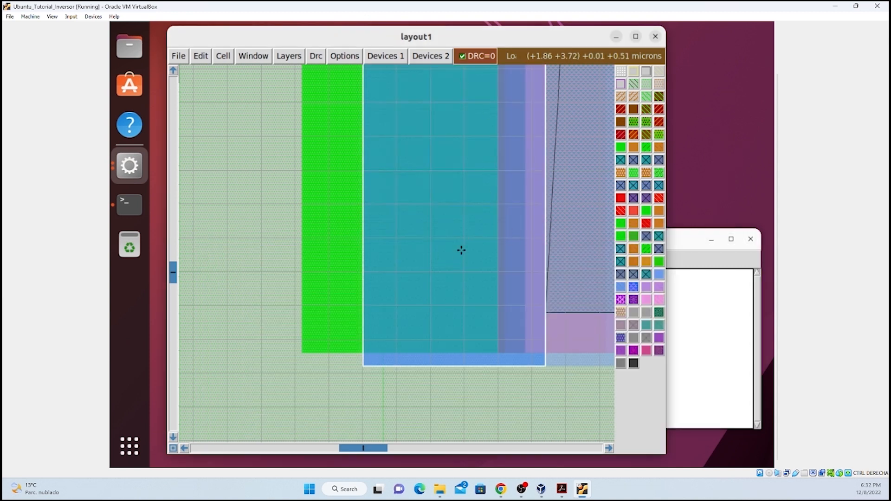
scroll(449, 248, "up", 2)
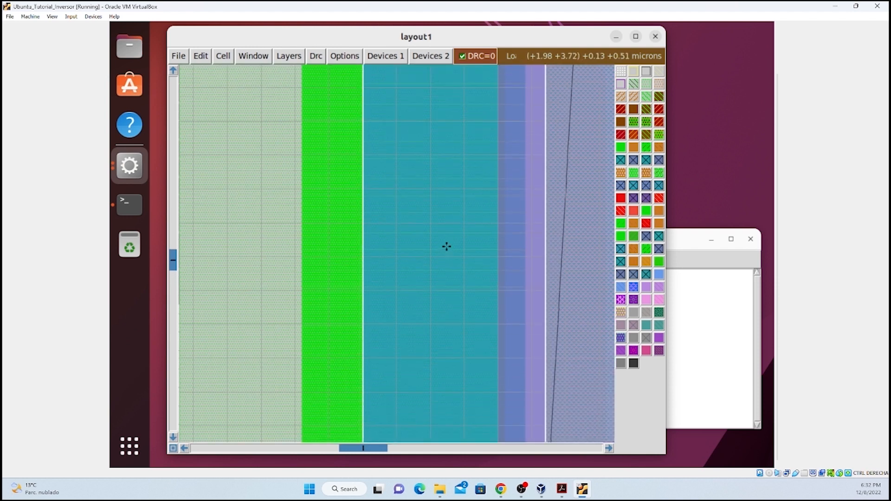
key("shift+z")
scroll(446, 247, "up", 2)
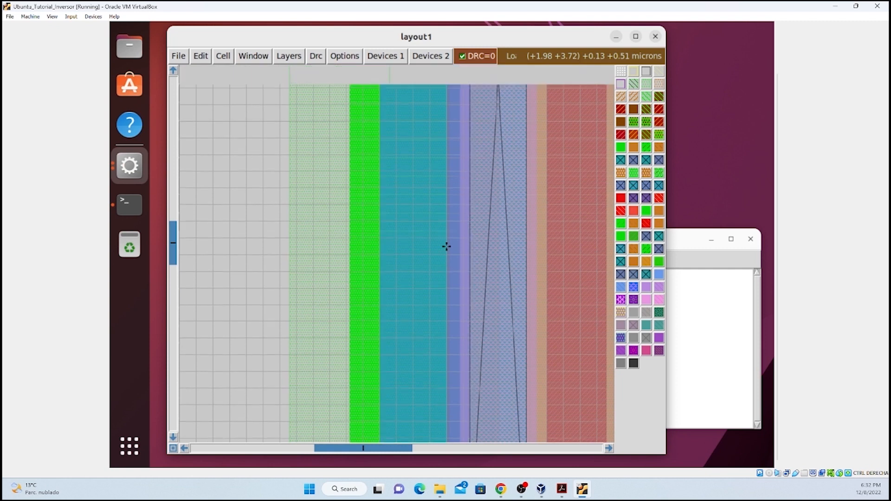
scroll(447, 247, "up", 12)
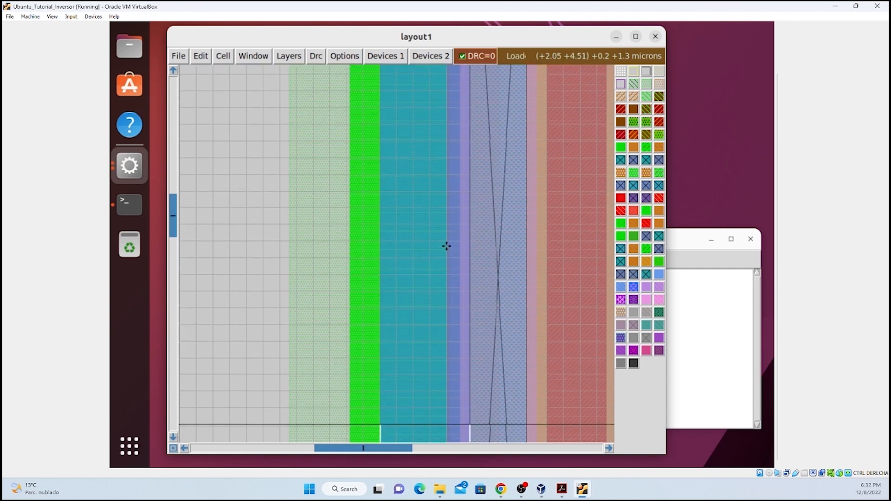
key("shift+z")
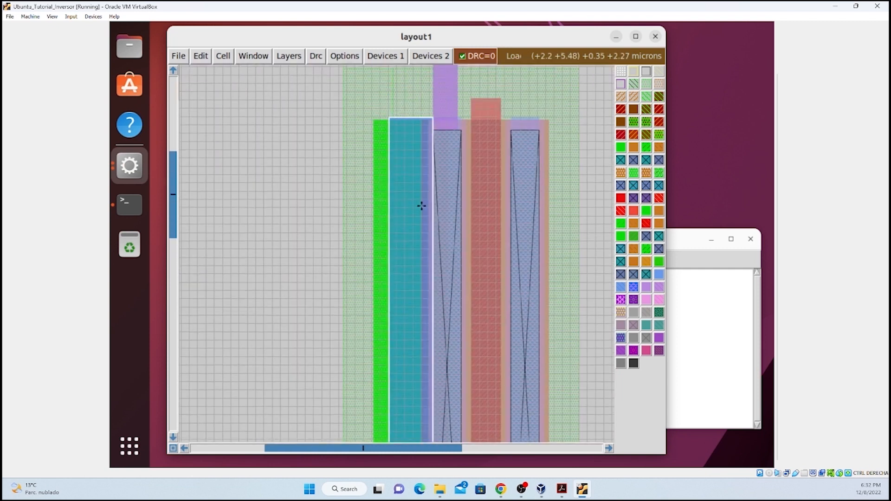
key("z")
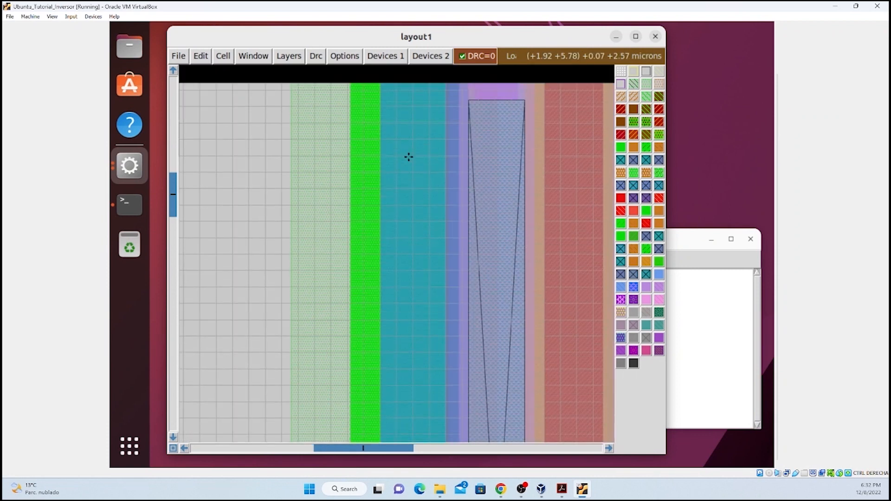
scroll(408, 157, "up", 2)
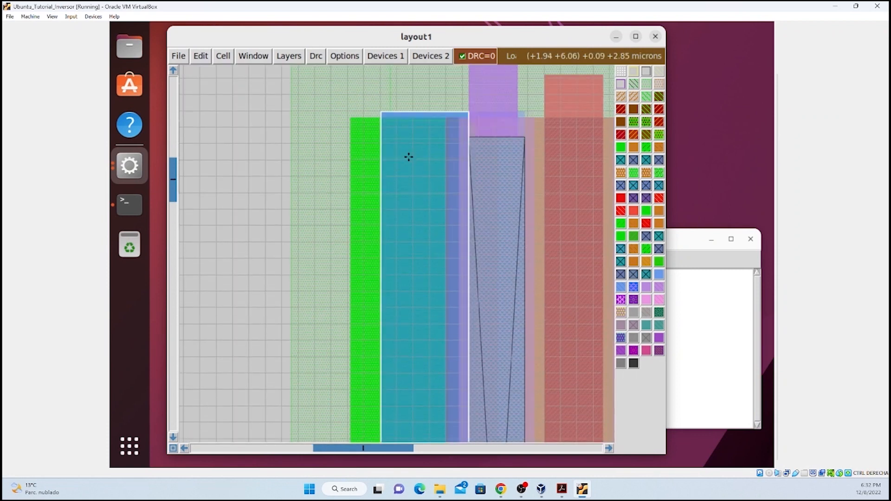
left_click(387, 194)
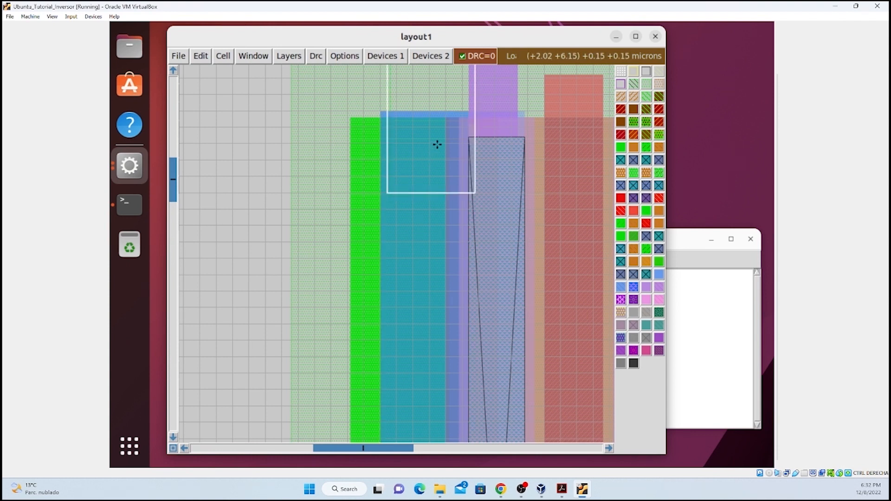
left_click(384, 193)
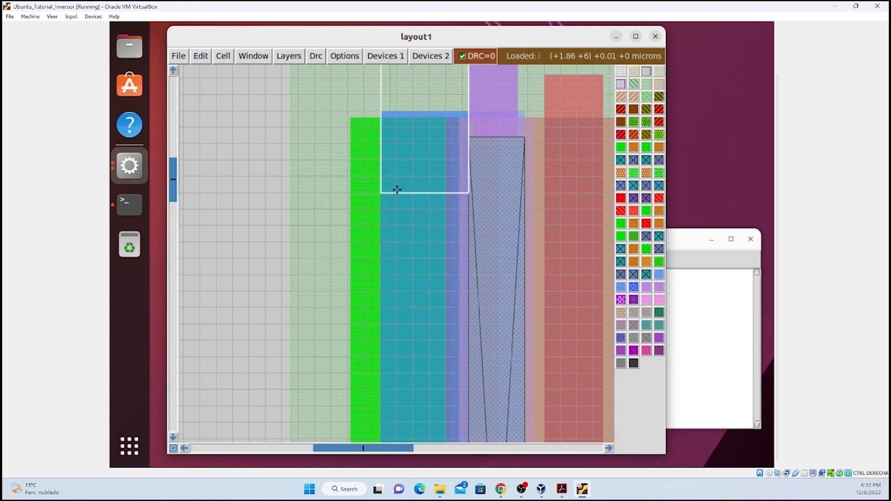
right_click(429, 144)
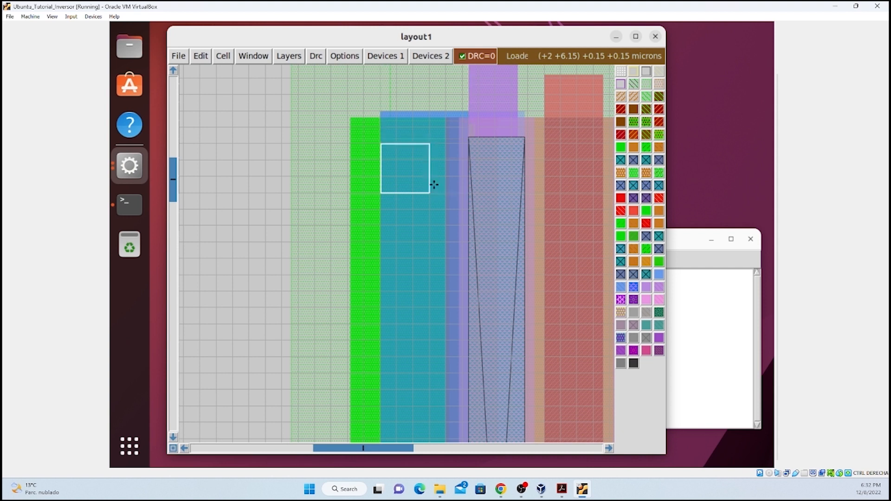
Try painting nsc over the boxed square to place a tap contact.
left_click(708, 378)
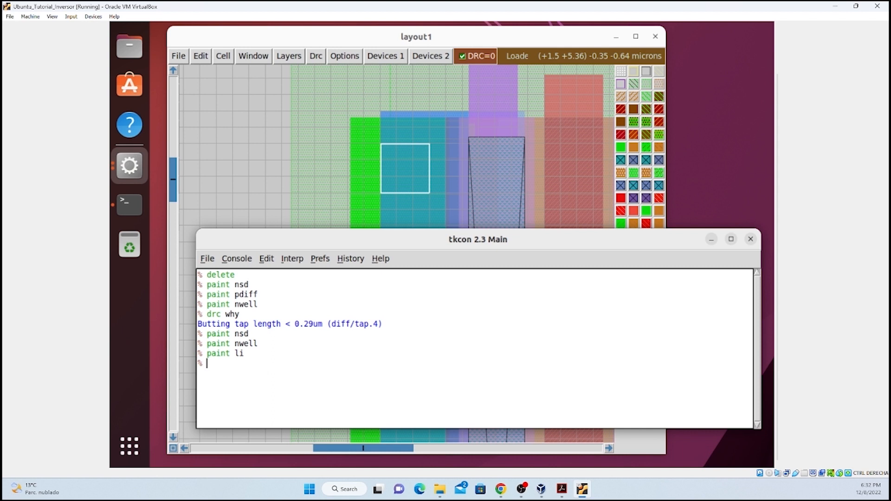
left_click(289, 366)
type("paint nsc")
key("Return")
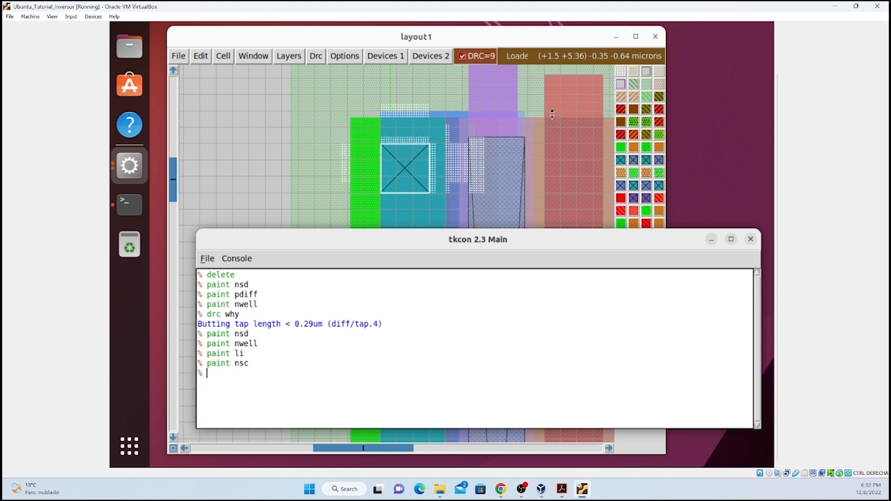
Examine the DRC marks around the new nsc contact, and undo the nsc paint.
left_click(534, 42)
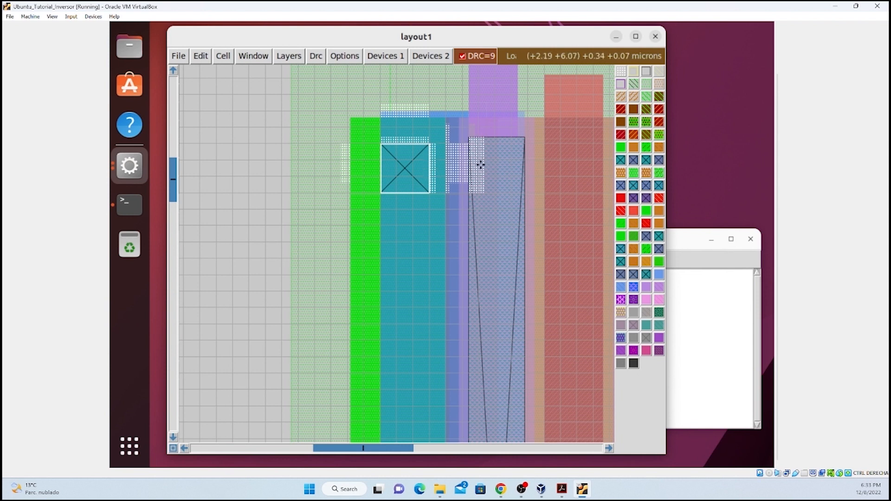
left_click(710, 352)
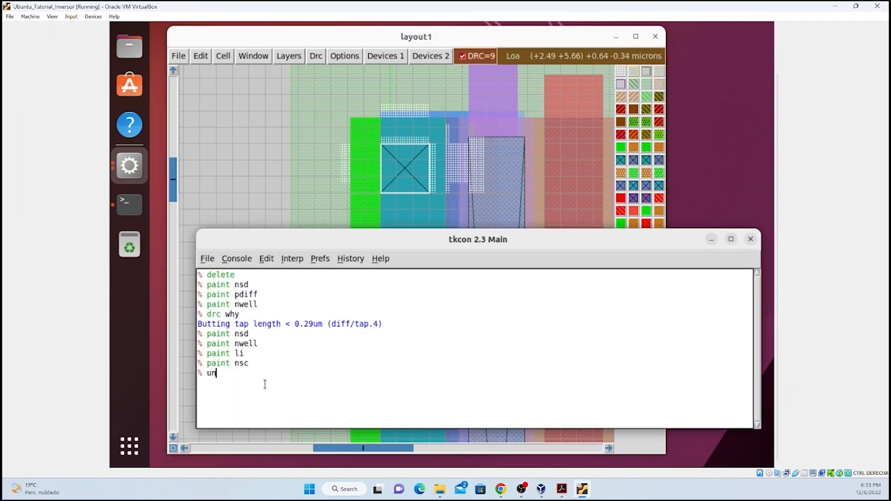
key("Return")
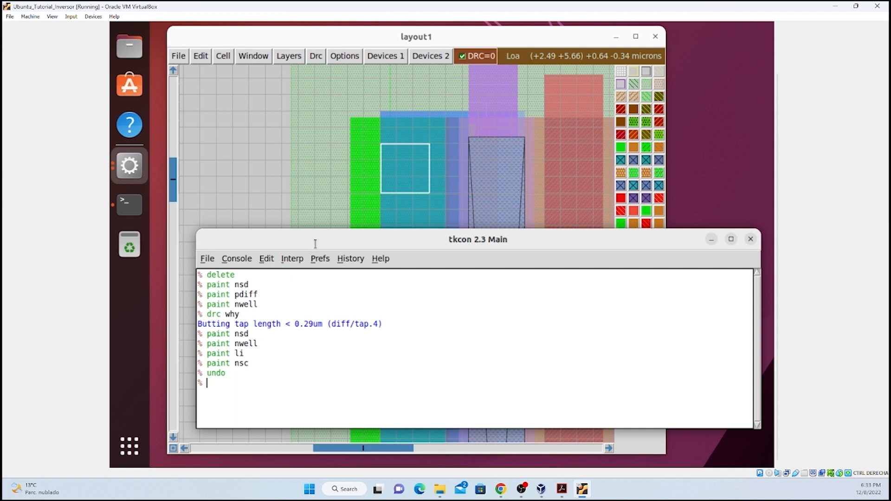
Try painting nsc over the 0.15 by 0.15 µm box moved to the nsd tap's outer edge, and undo the paint.
left_click(351, 193)
left_click(351, 192)
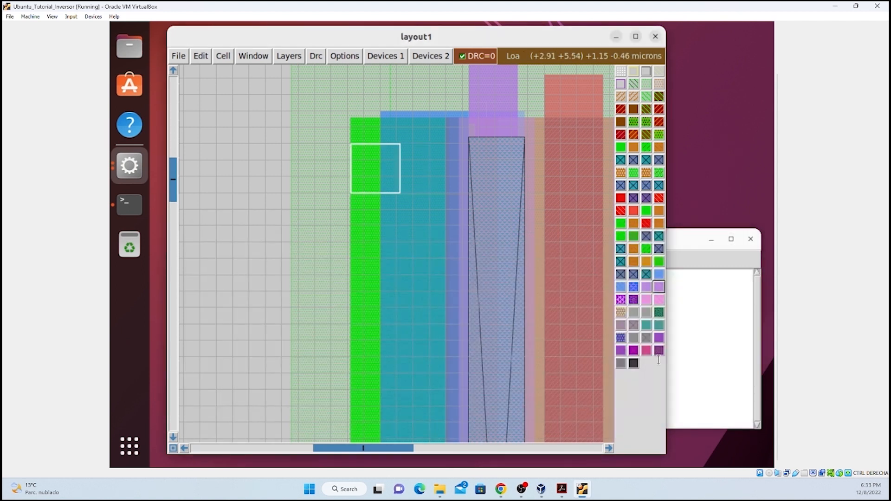
left_click(713, 358)
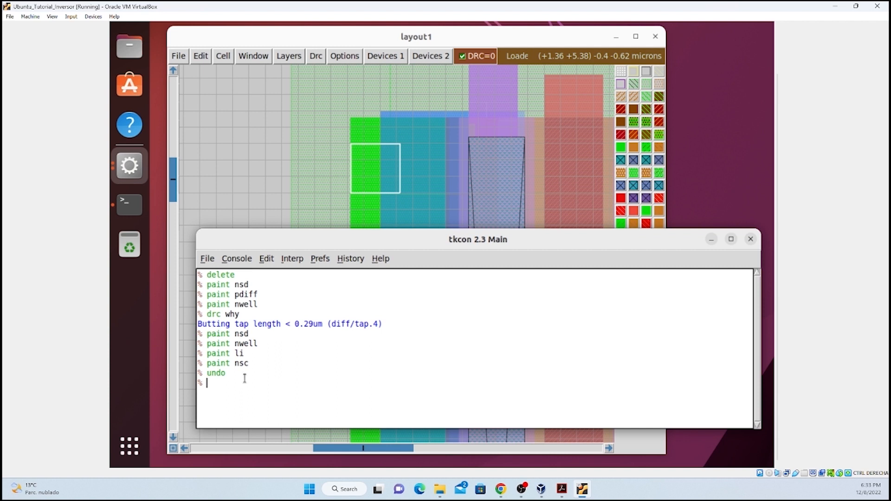
key("Up")
key("Up")
key("Return")
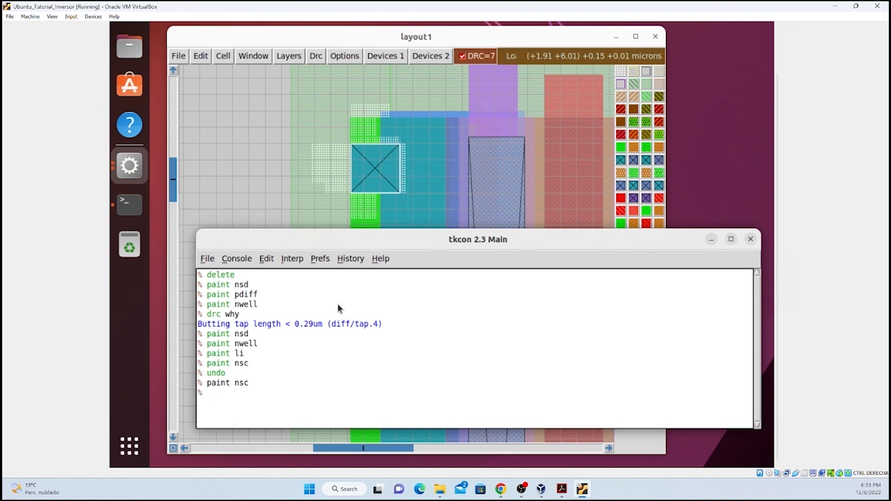
key("Up")
key("Up")
key("Return")
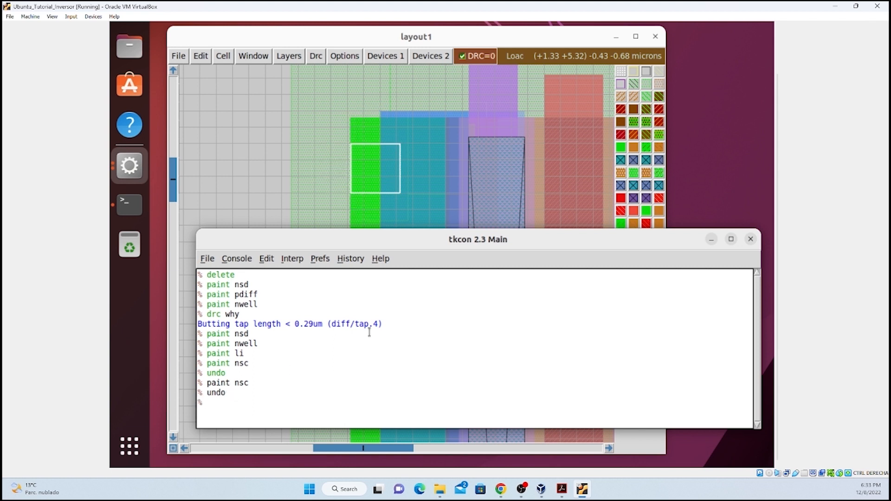
Try painting nsc in a box enlarged to about 0.16 by 0.16 µm slightly lower on the tap's outer edge, and undo it.
left_click(351, 205)
left_click(350, 205)
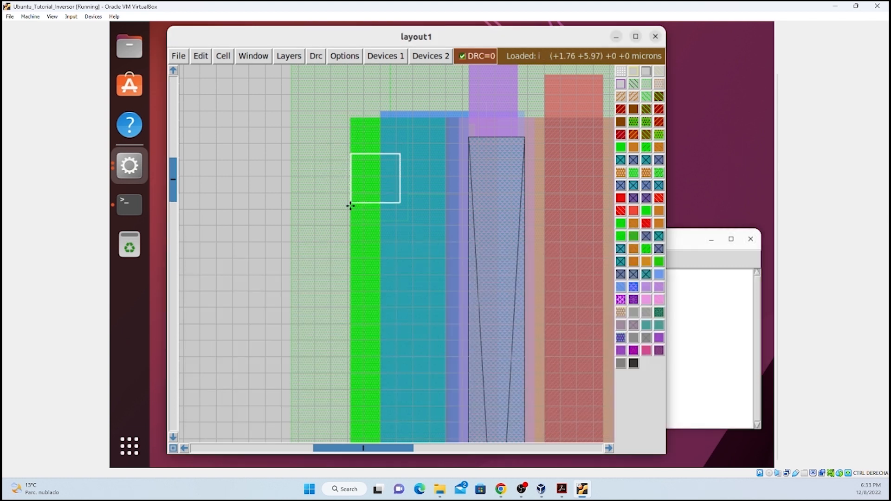
left_click(351, 206)
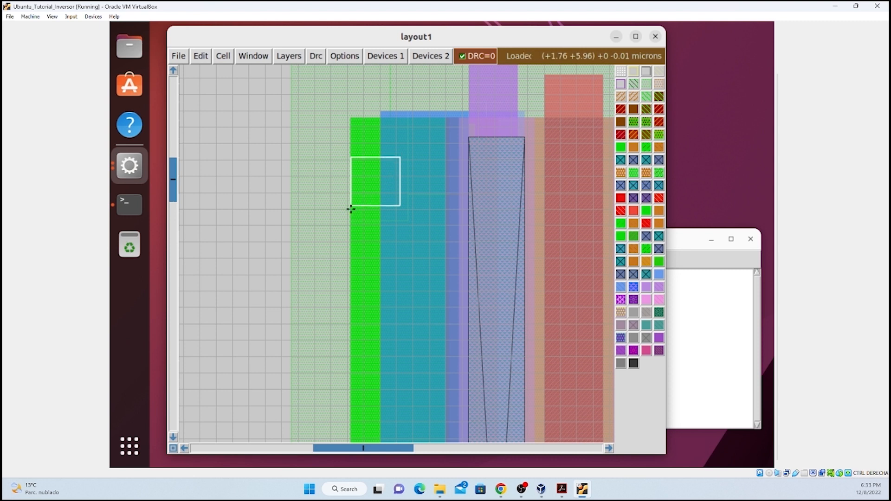
right_click(404, 155)
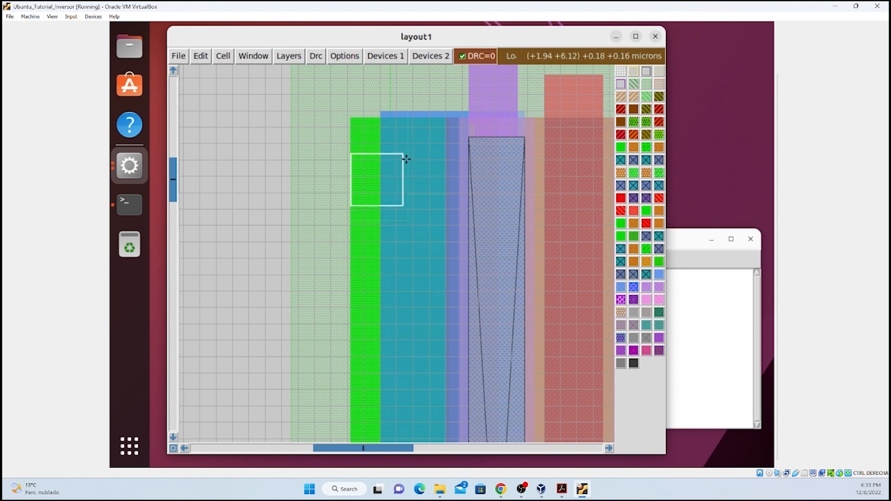
left_click(689, 242)
type("undo")
key("Up")
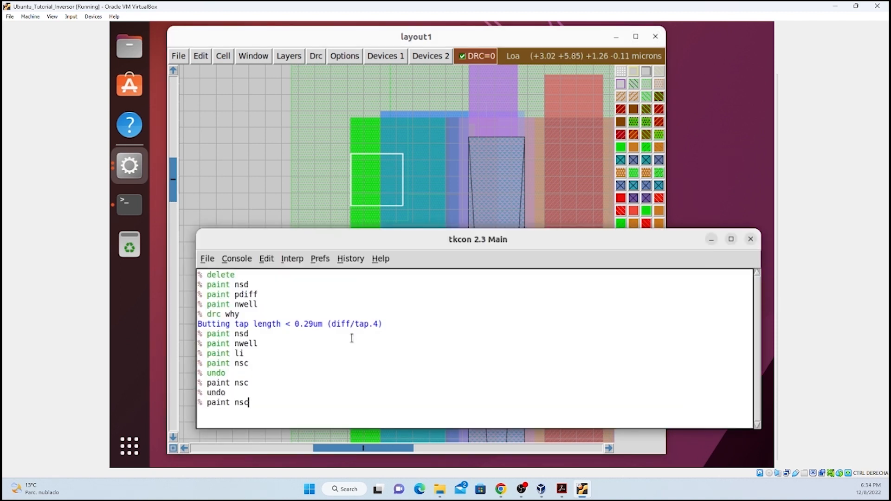
key("Return")
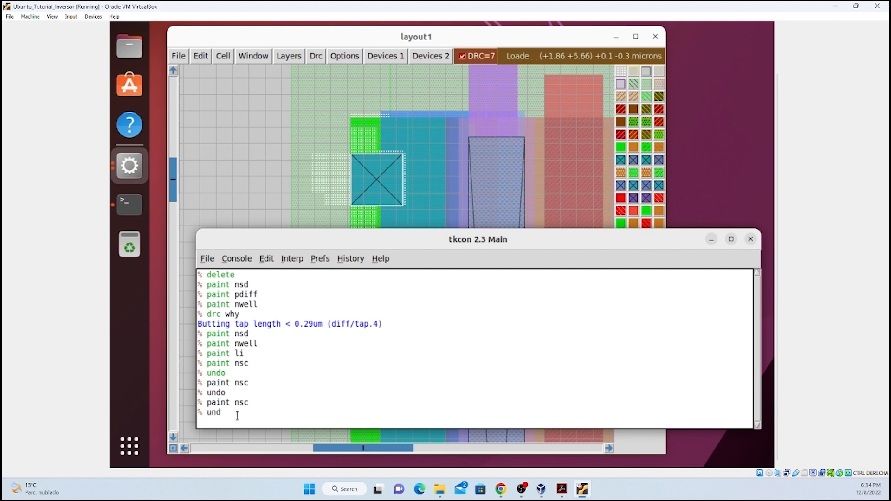
type("o")
key("Return")
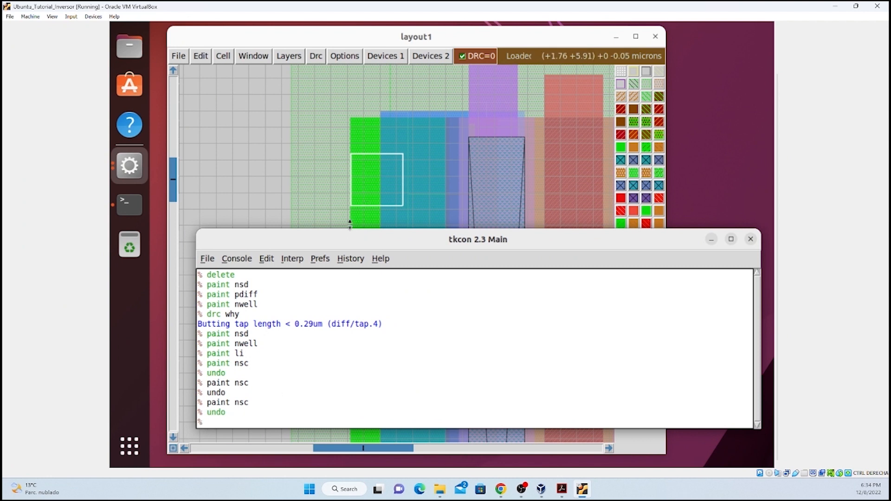
Box a square of about 0.17 by 0.17 µm lower along the nsd tap's outer edge and paint nsc over it.
left_click(351, 223)
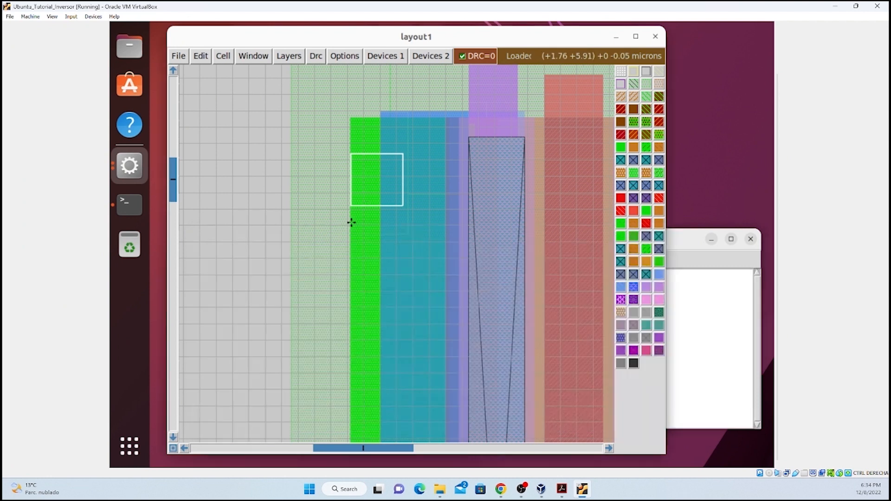
left_click(351, 225)
left_click(351, 225)
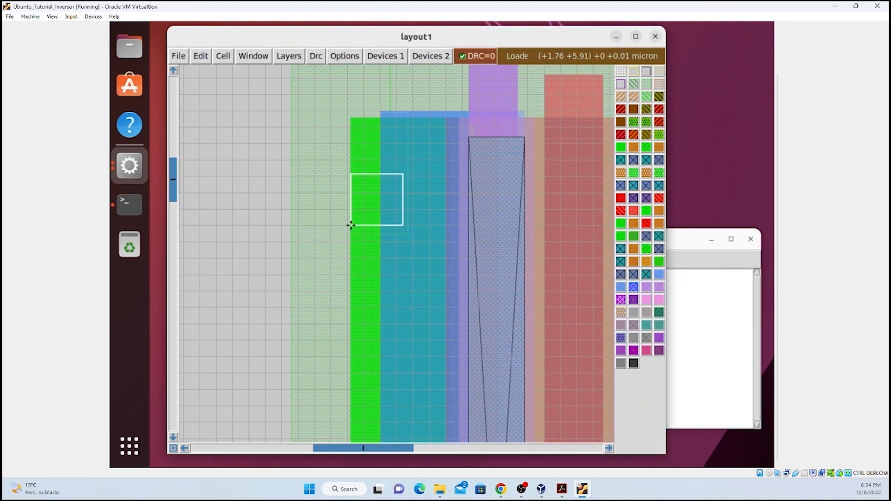
right_click(407, 171)
left_click(660, 288)
left_click(696, 304)
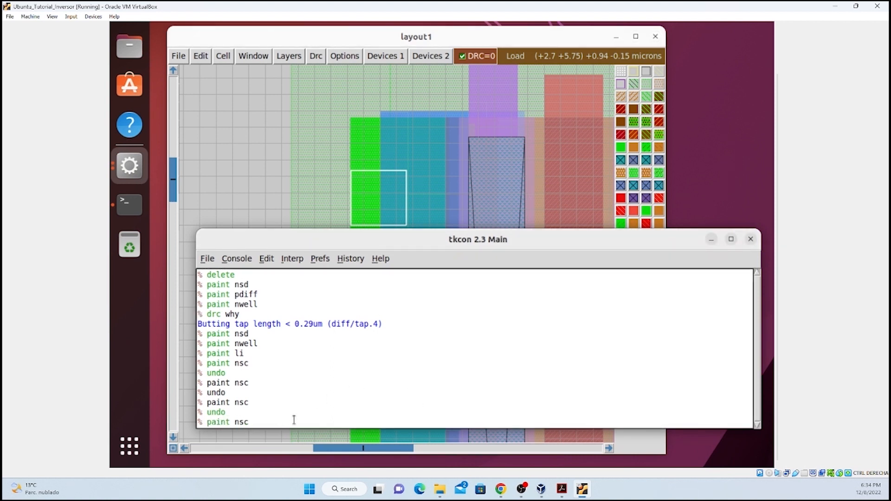
key("Return")
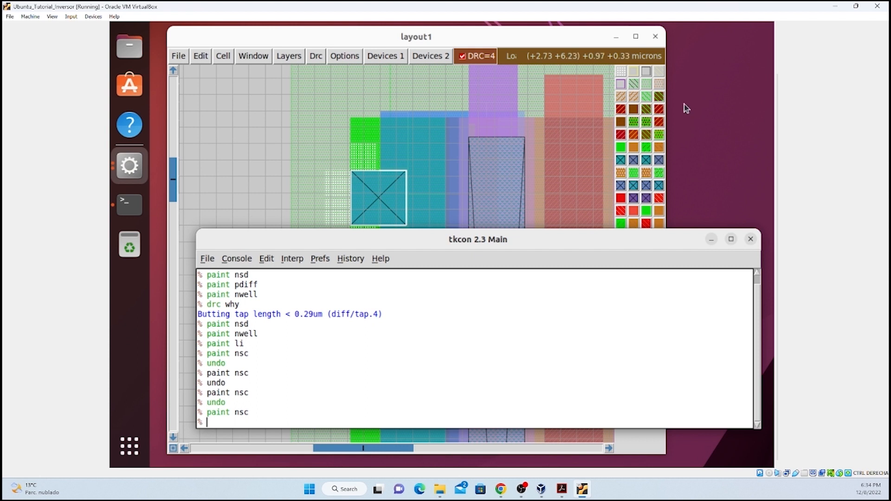
Place the box at the tap's lower end, aligned with its bottom edge and starting about 0.13 µm outside its outer edge.
left_click(550, 33)
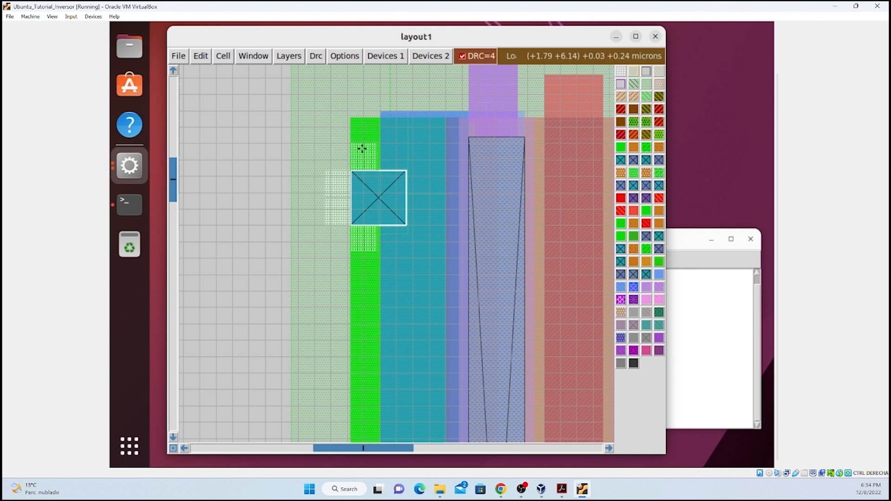
scroll(367, 187, "down", 2)
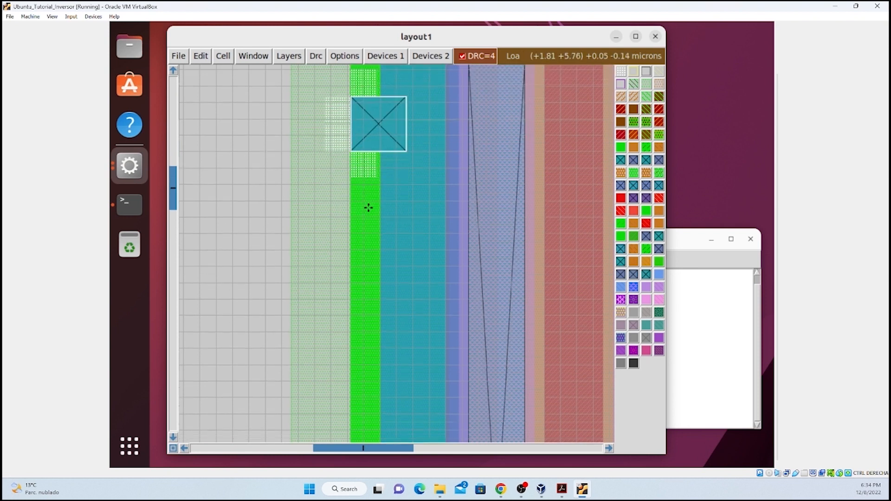
scroll(369, 214, "down", 2)
scroll(352, 334, "down", 6)
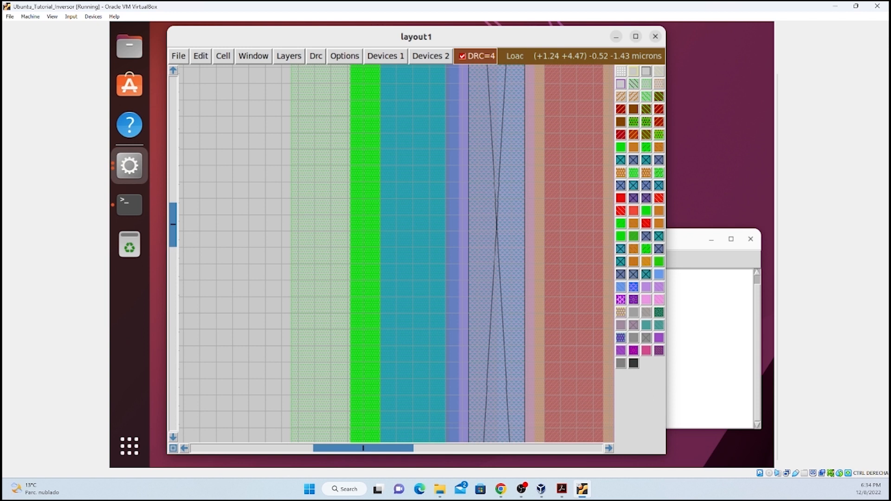
scroll(356, 297, "down", 4)
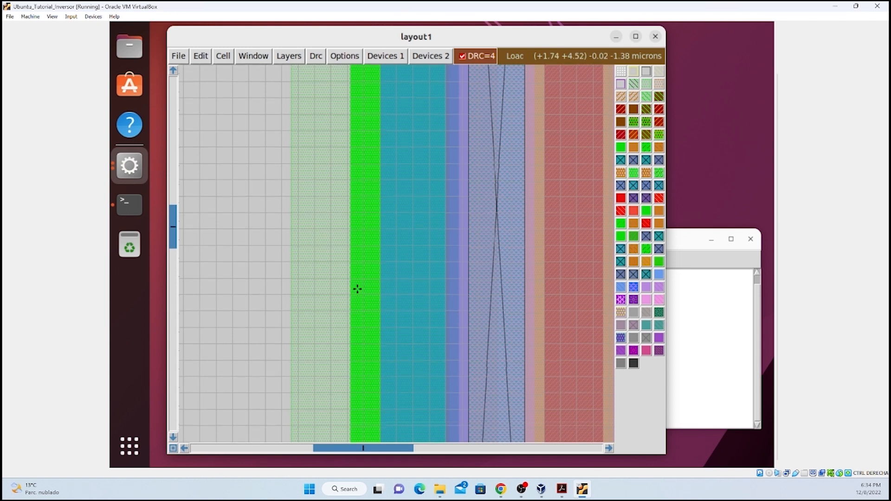
scroll(355, 304, "down", 4)
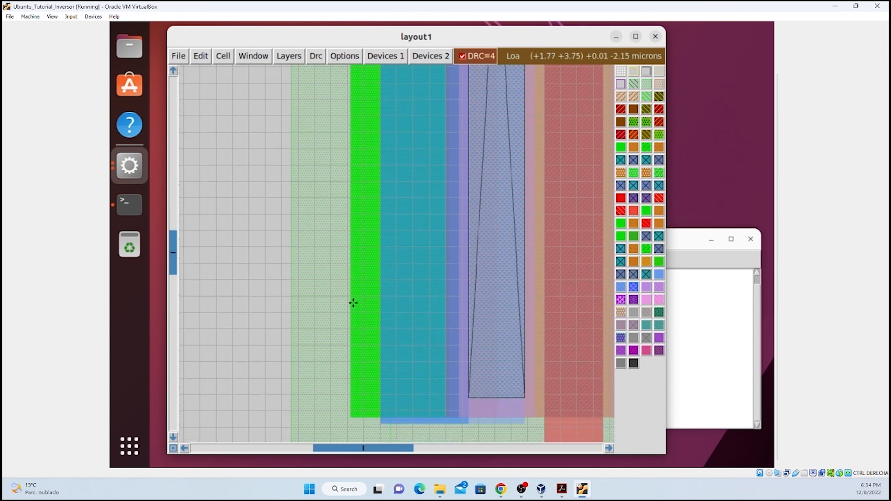
left_click(337, 334)
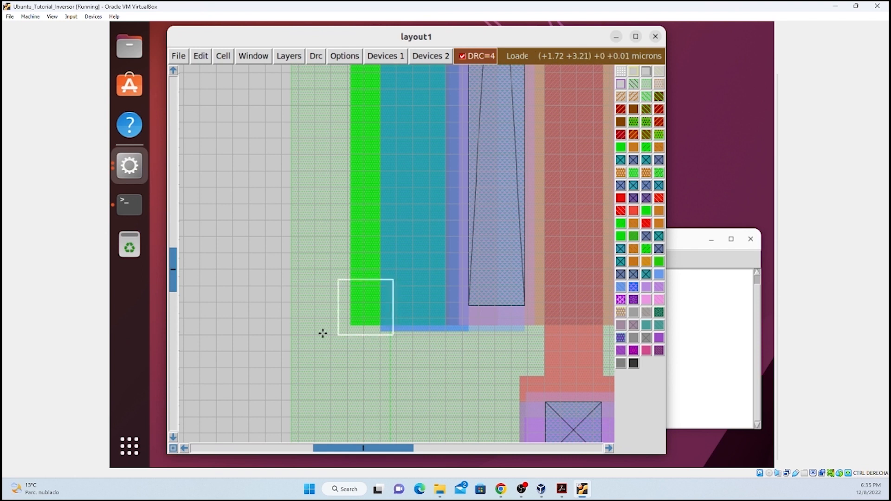
left_click(315, 329)
left_click(311, 320)
left_click(305, 316)
left_click(308, 326)
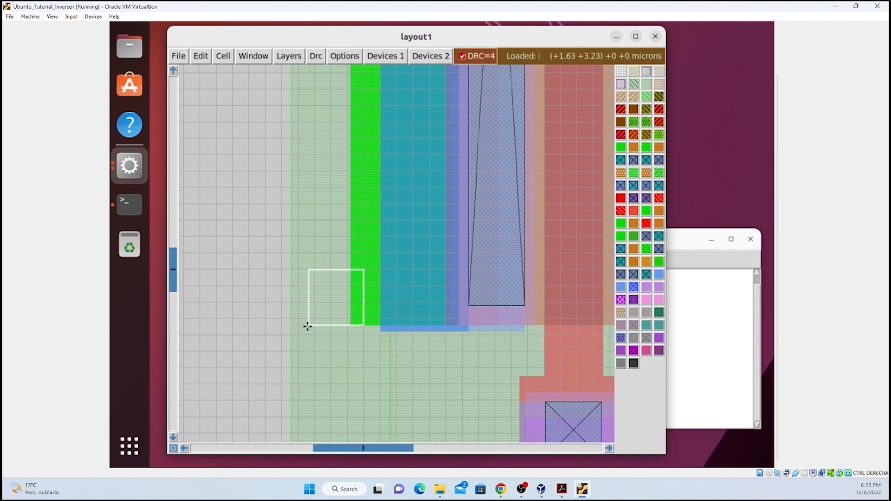
Extend the box up to the tap's top edge, overlapping the existing nsd, and paint nsd over it to widen the tap.
scroll(365, 203, "up", 2)
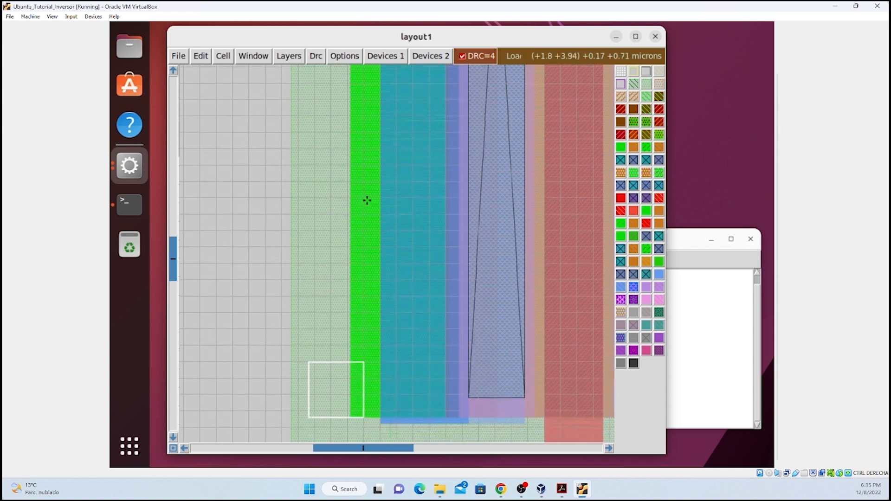
scroll(366, 200, "up", 3)
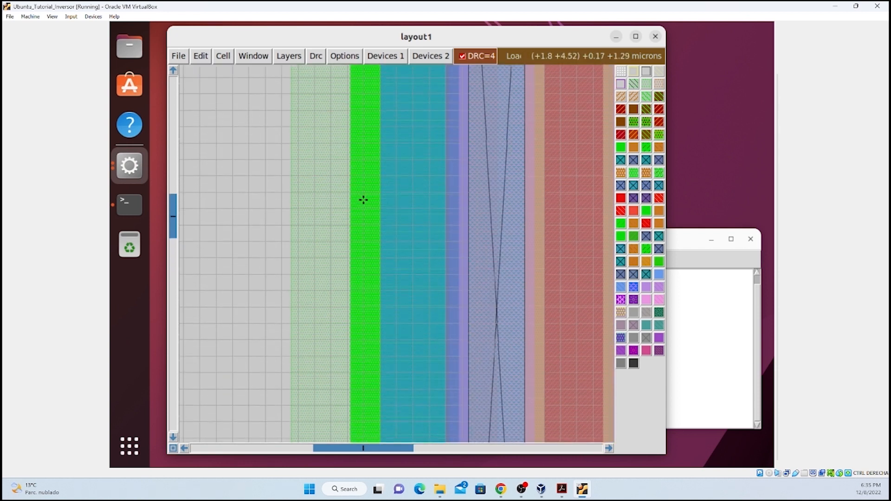
scroll(364, 199, "up", 4)
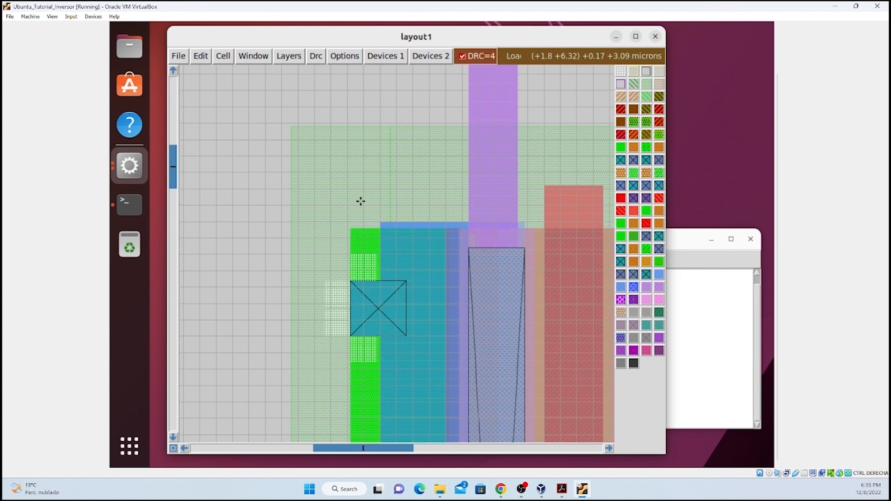
right_click(360, 229)
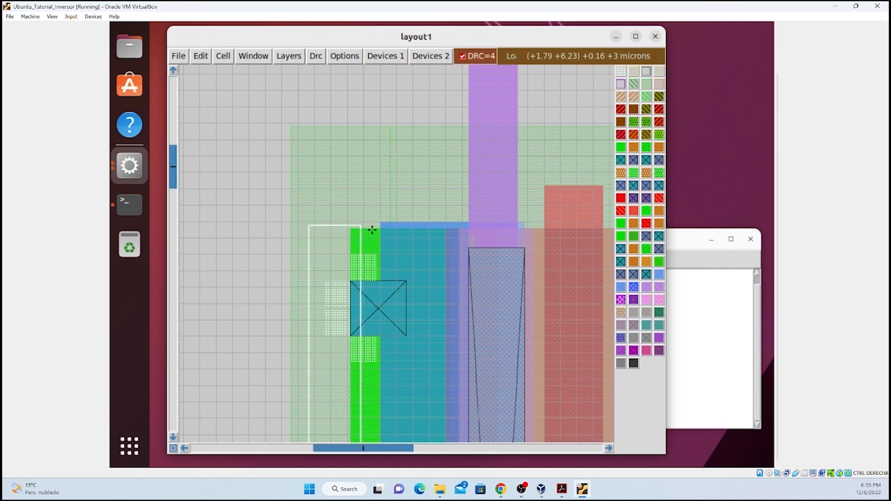
right_click(365, 231)
right_click(367, 229)
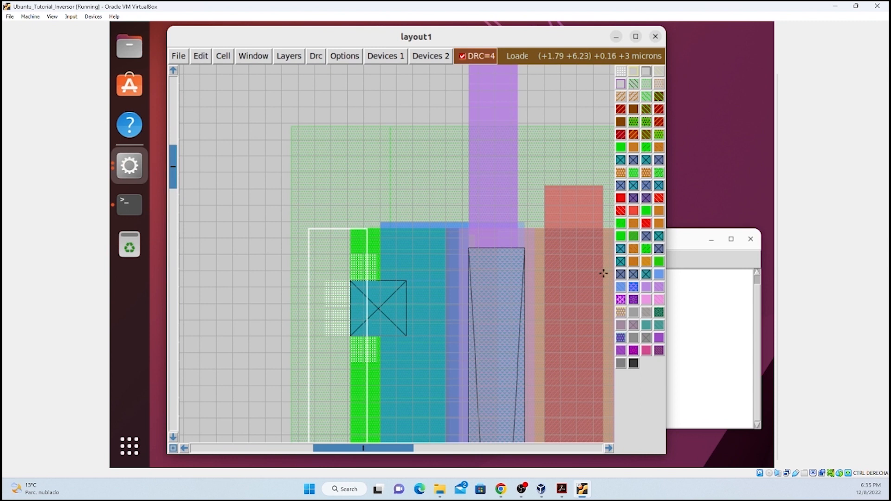
left_click(673, 325)
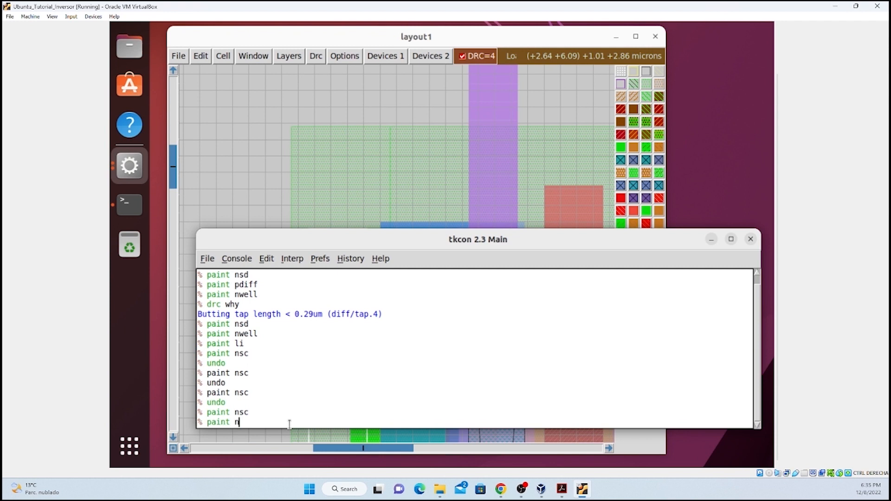
key("Return")
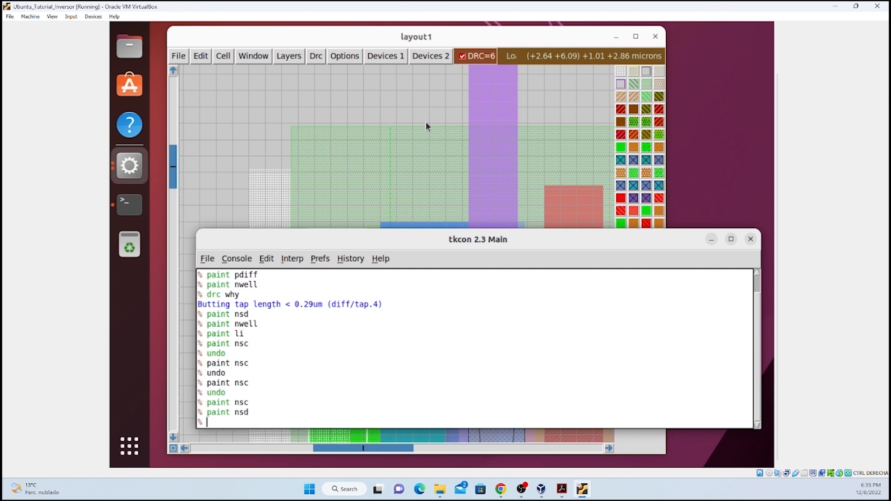
Place the box's lower corner about 0.05 µm inside the widened nsd's outer edge, level with the li strip's bottom edge.
left_click(445, 30)
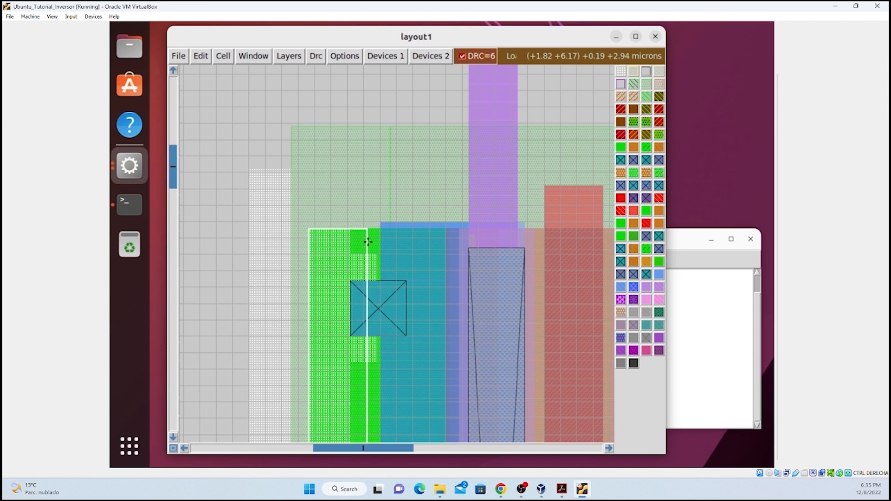
scroll(349, 238, "down", 1)
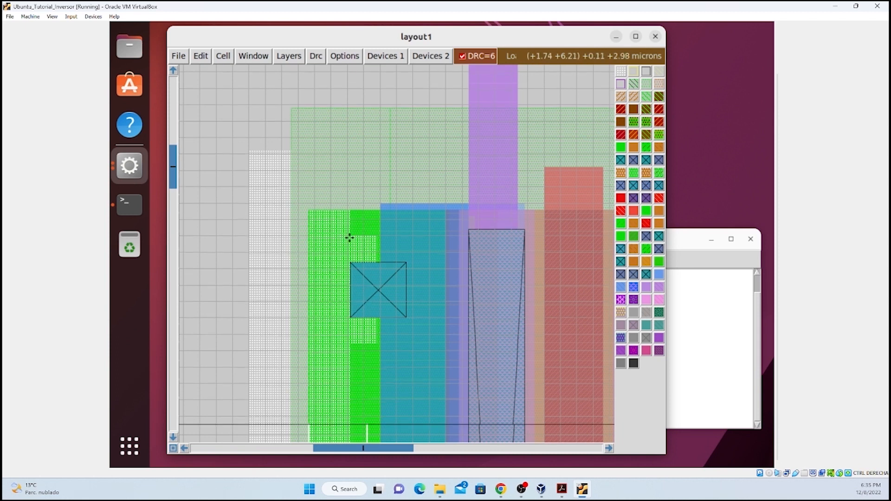
scroll(339, 186, "down", 2)
scroll(307, 163, "down", 1)
scroll(343, 262, "down", 3)
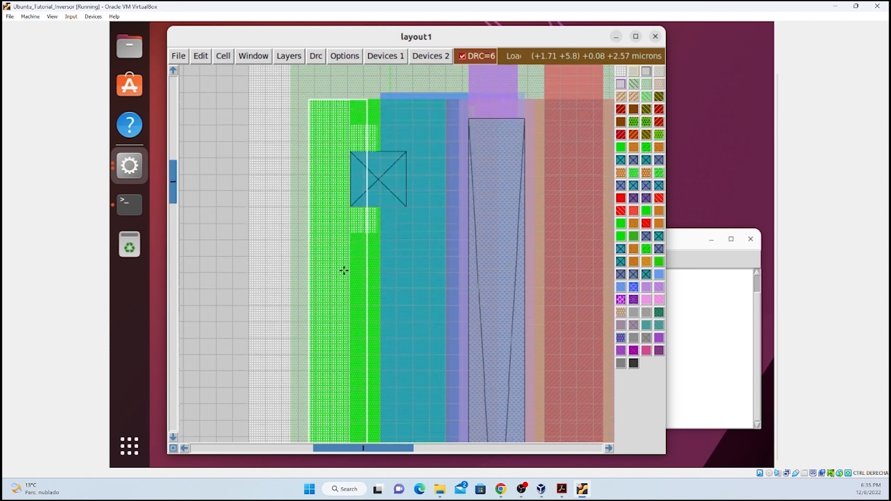
scroll(346, 276, "down", 3)
scroll(349, 281, "up", 1)
scroll(352, 280, "down", 7)
scroll(353, 282, "down", 4)
scroll(355, 282, "down", 4)
scroll(356, 283, "down", 4)
scroll(352, 287, "down", 5)
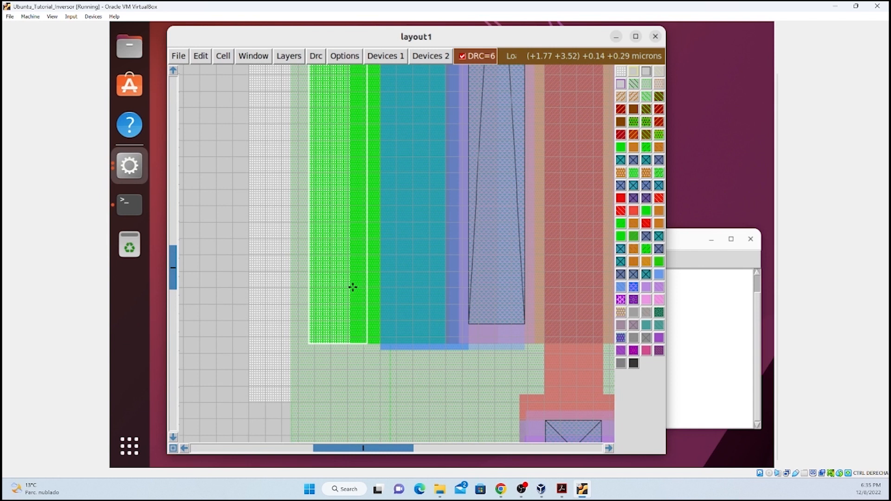
scroll(353, 288, "down", 3)
left_click(323, 294)
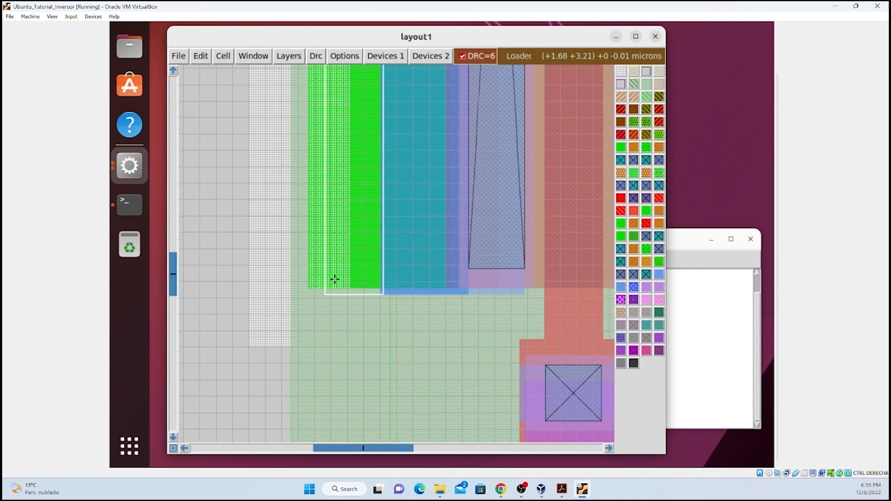
Extend the box up to the li strip's top edge, overlapping the strip, and paint li over it to widen the strip.
scroll(388, 202, "up", 5)
scroll(390, 203, "up", 4)
scroll(390, 203, "up", 5)
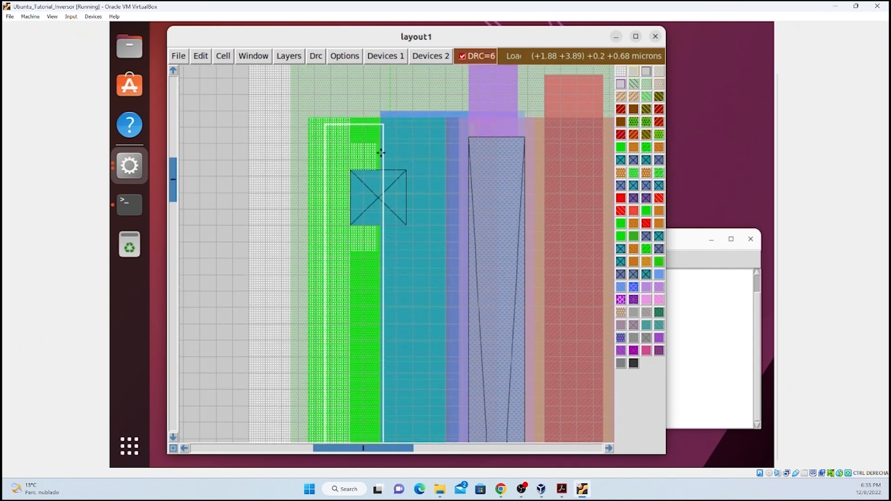
right_click(385, 109)
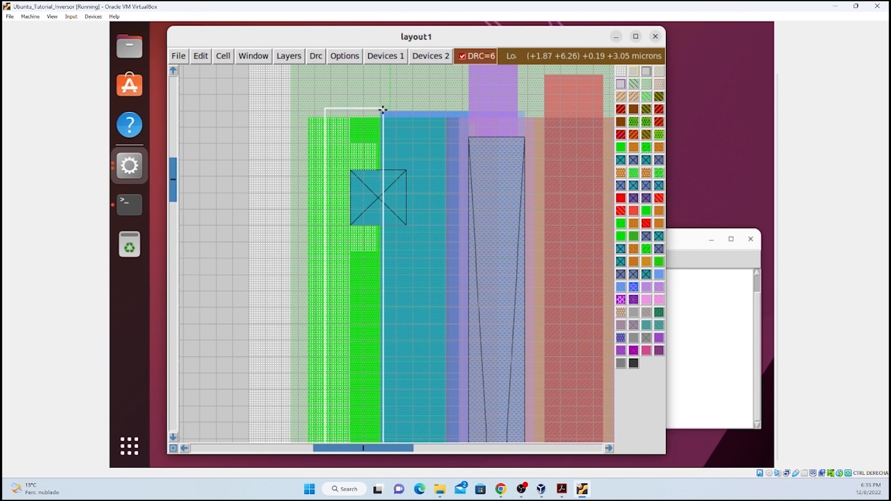
right_click(385, 112)
key("z")
scroll(390, 119, "up", 6)
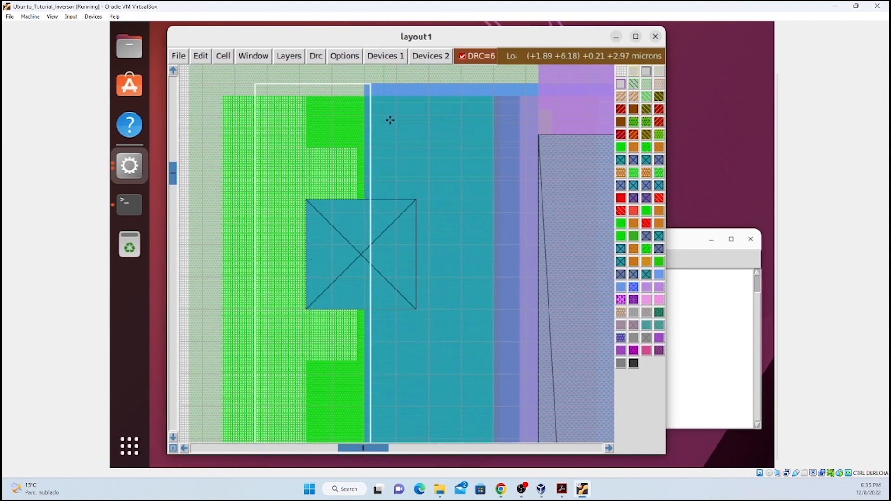
left_click(708, 356)
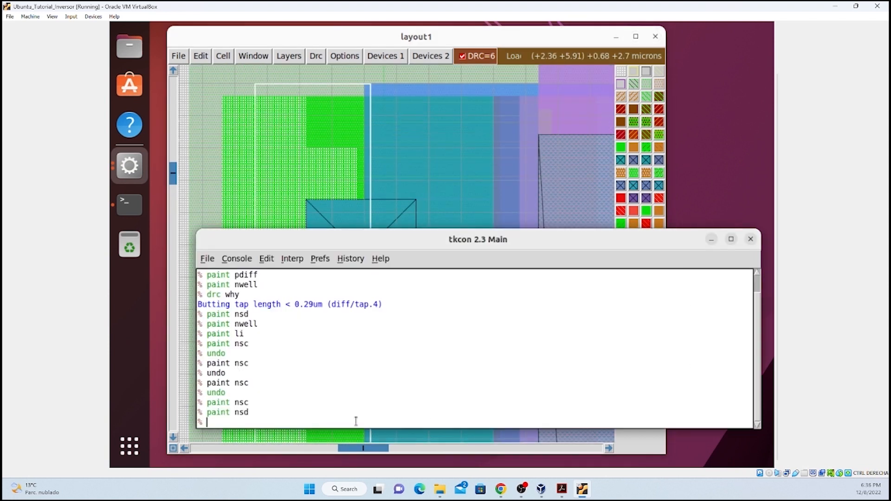
type("paint li")
key("Return")
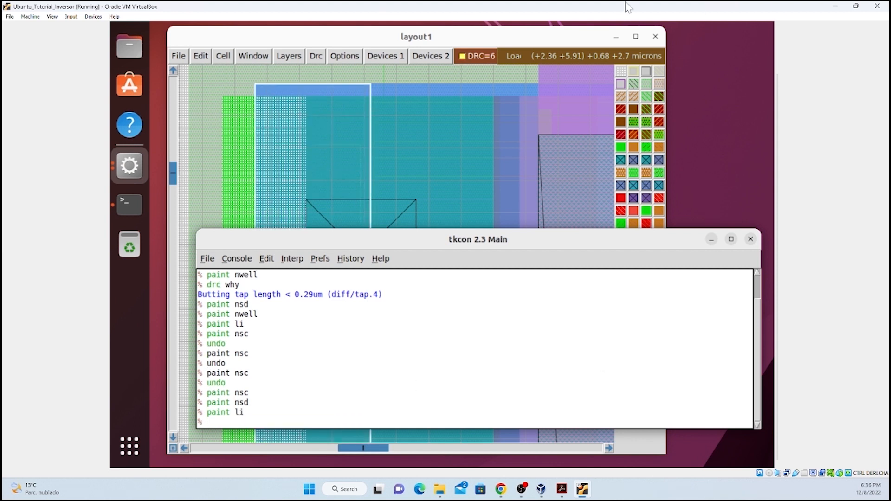
left_click(410, 40)
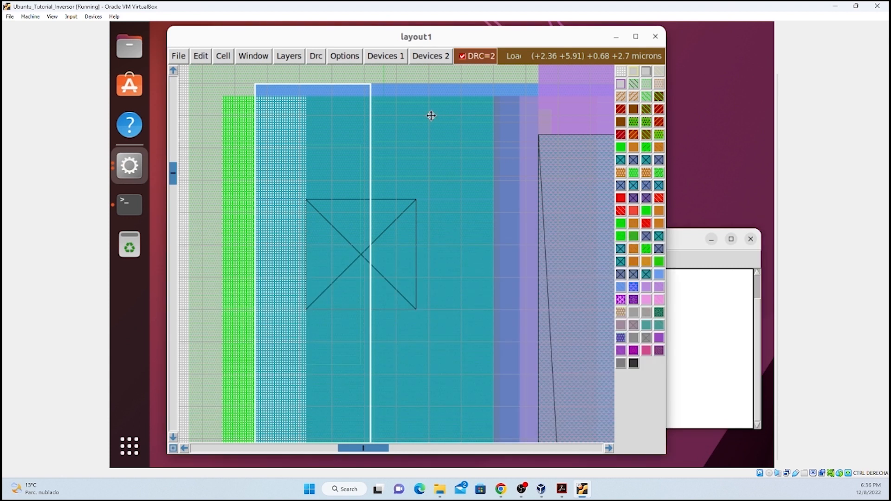
Place the box's lower outer corner about 0.16 µm outside the nwell's edge beside the tap, level with the nwell's bottom edge.
key("shift+z")
key("shift+z")
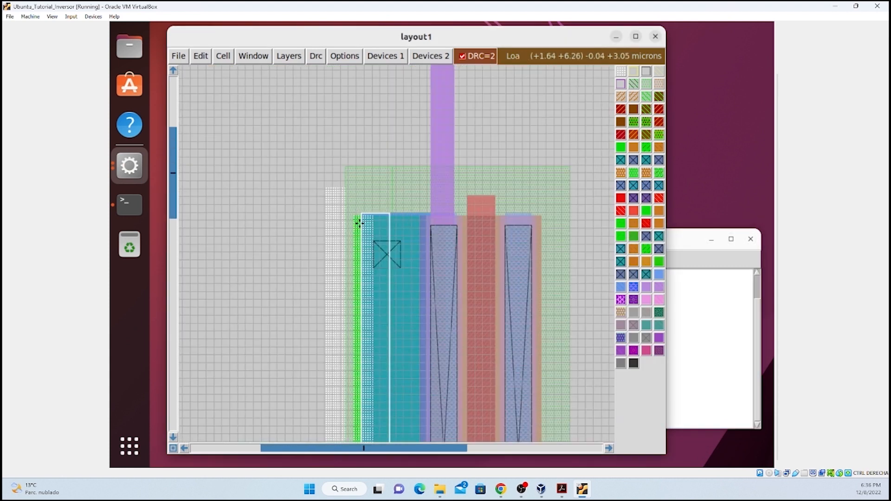
scroll(364, 224, "down", 5)
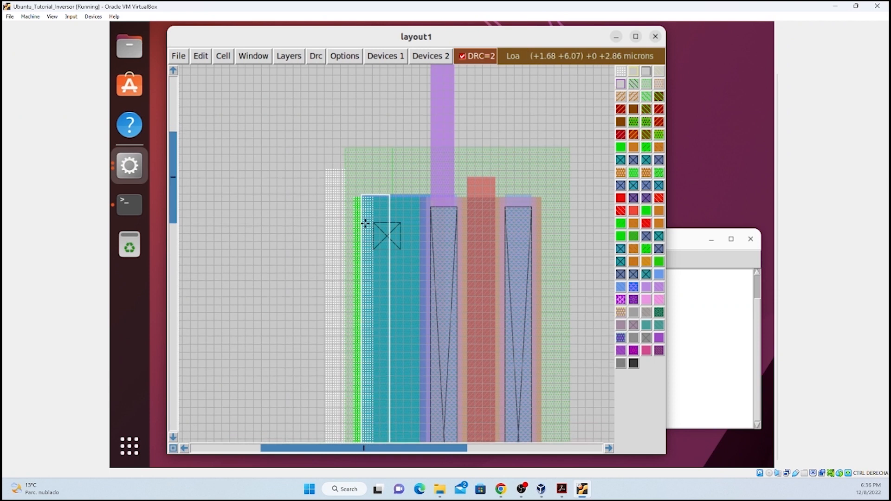
scroll(370, 228, "down", 4)
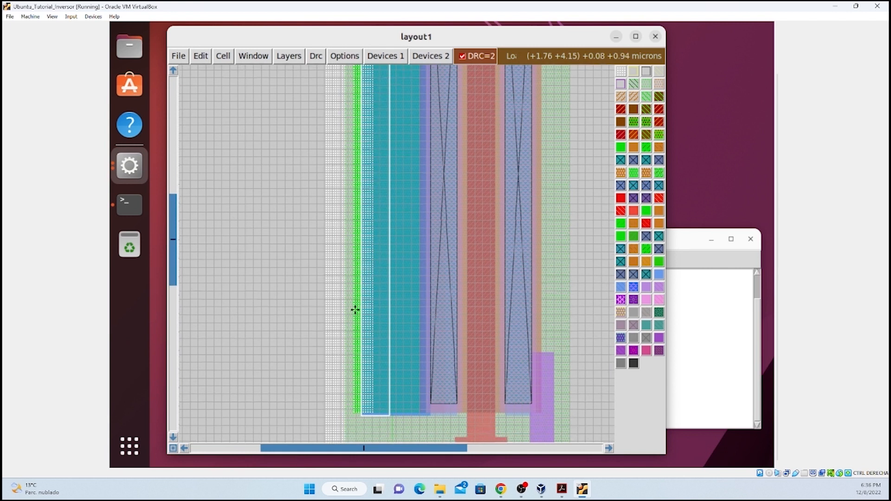
scroll(356, 311, "down", 2)
scroll(339, 390, "down", 1)
left_click(329, 399)
left_click(327, 400)
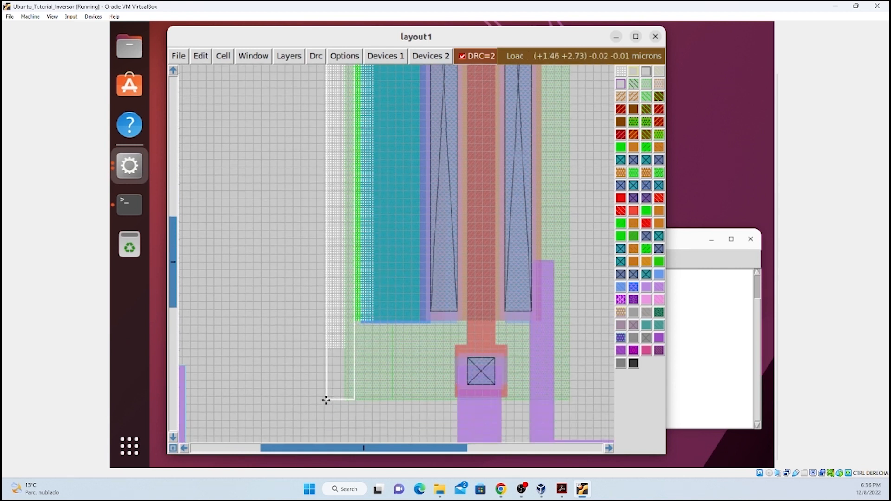
left_click(323, 400)
left_click(321, 401)
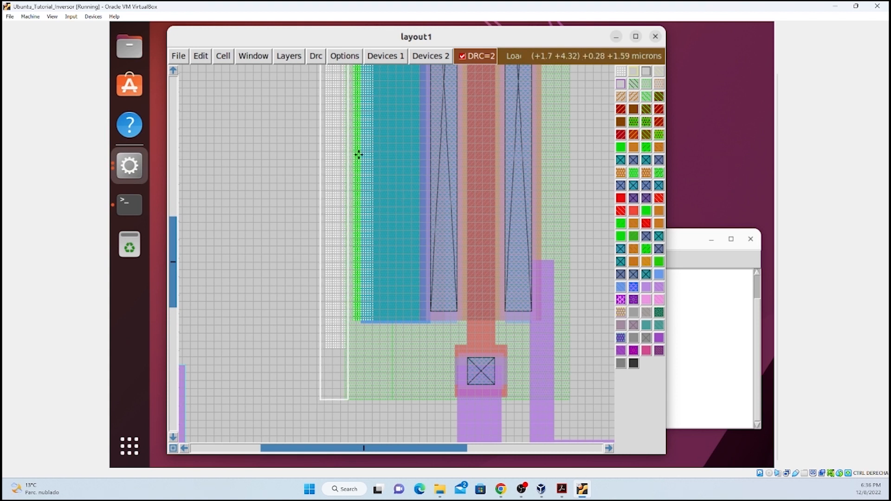
Extend the box up to the nwell's top edge, slightly overlapping the existing nwell.
scroll(363, 159, "up", 5)
scroll(362, 157, "up", 2)
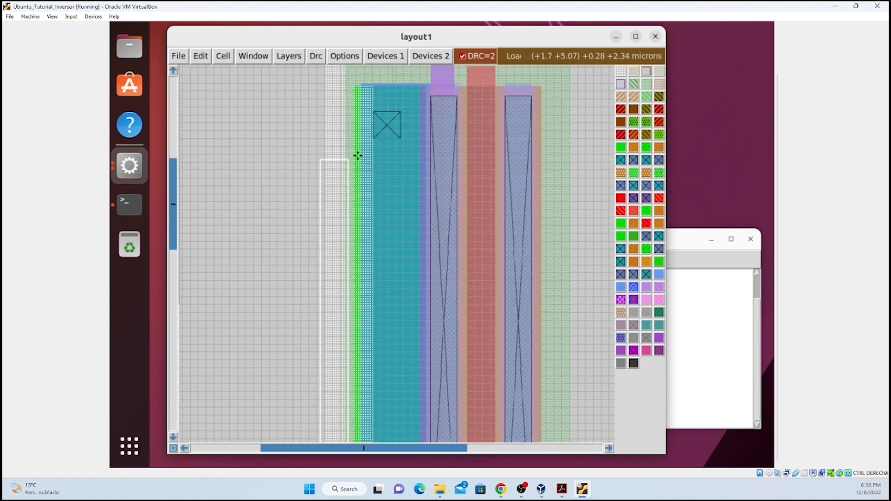
scroll(358, 155, "up", 1)
right_click(351, 74)
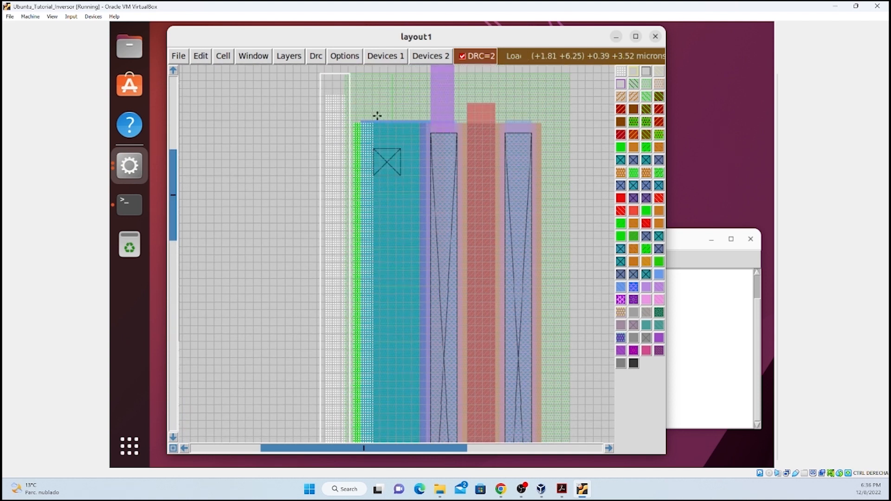
key("z")
scroll(363, 136, "up", 4)
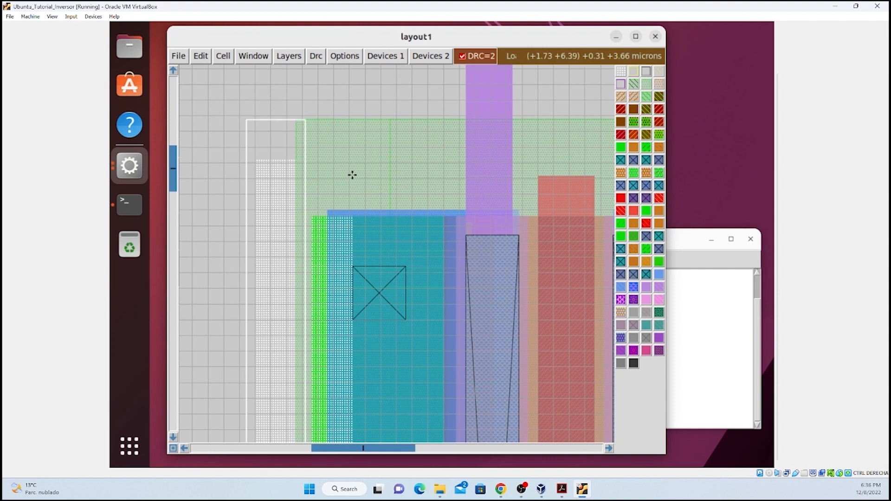
Check the box down to the nwell's bottom edge and paint nwell over it to widen the well beside the tap.
scroll(360, 188, "down", 1)
scroll(362, 190, "down", 3)
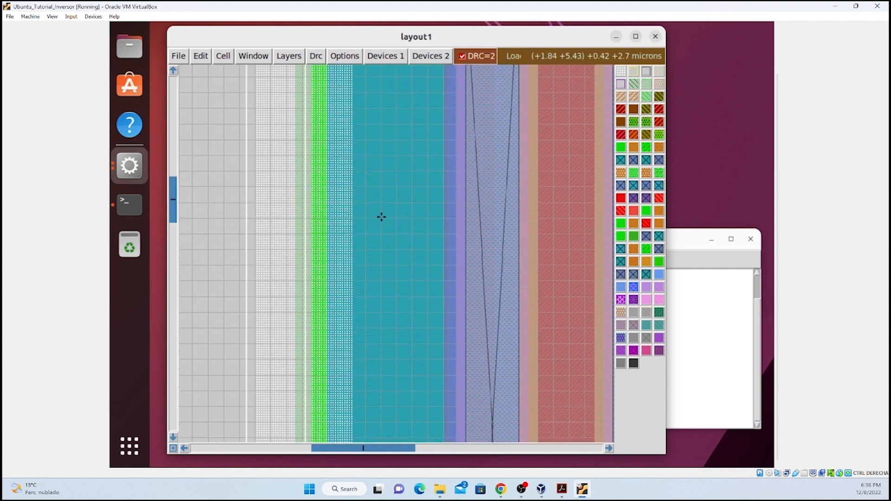
scroll(385, 221, "down", 4)
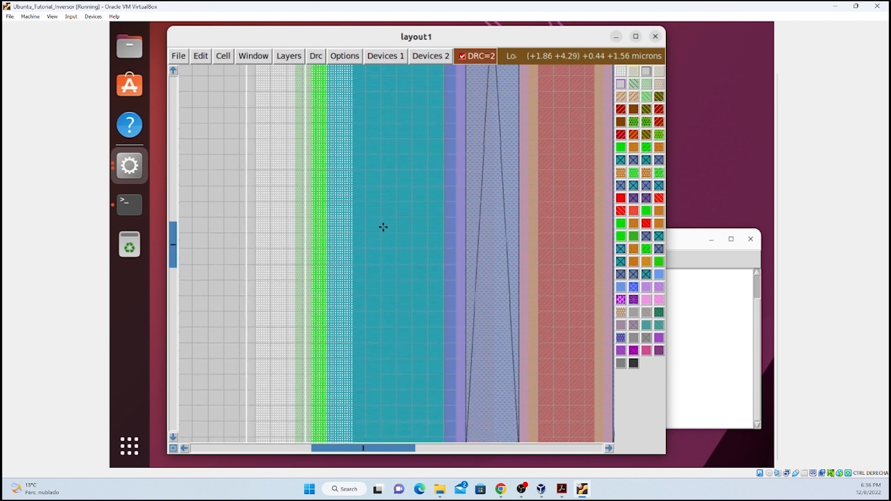
scroll(383, 228, "down", 1)
scroll(383, 228, "down", 5)
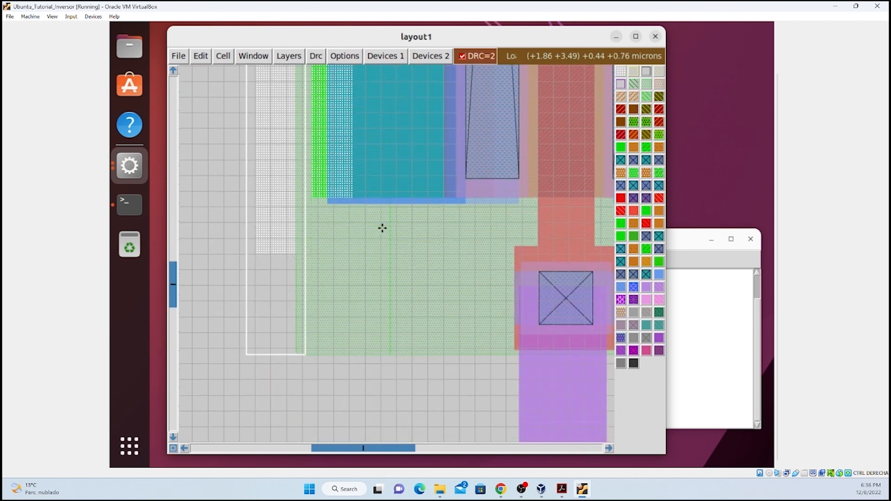
left_click(681, 417)
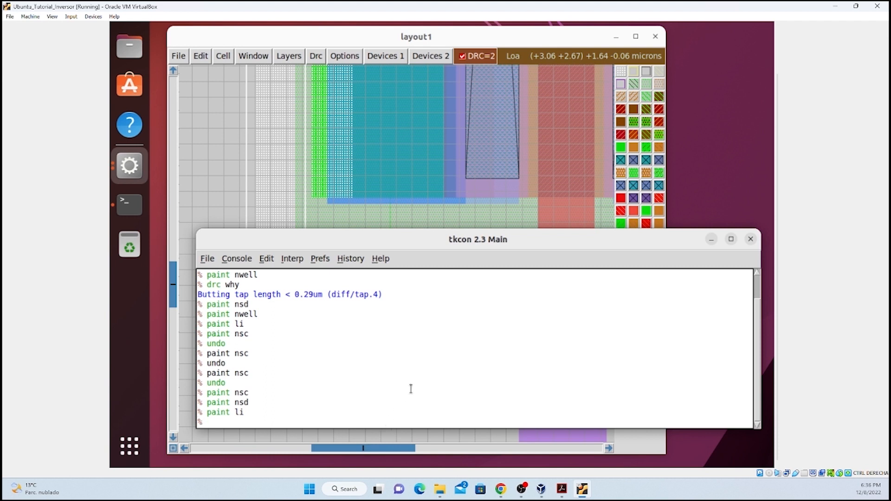
type("paint nwell")
key("Return")
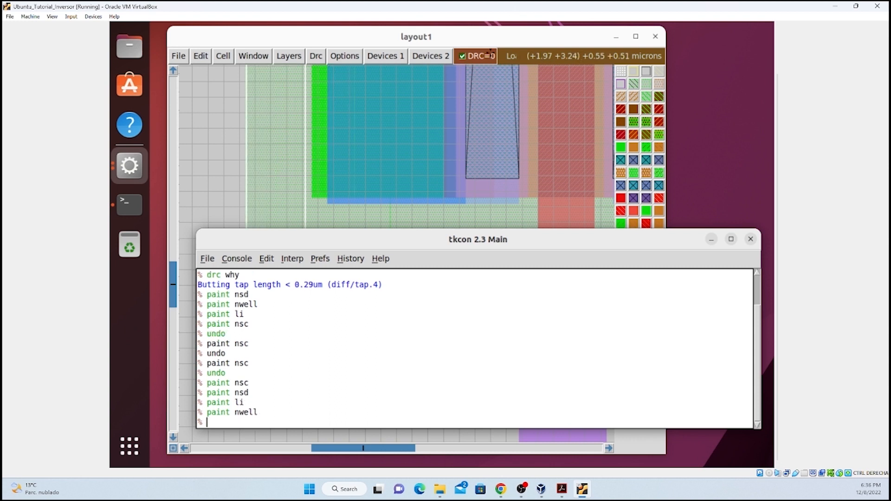
left_click(398, 178)
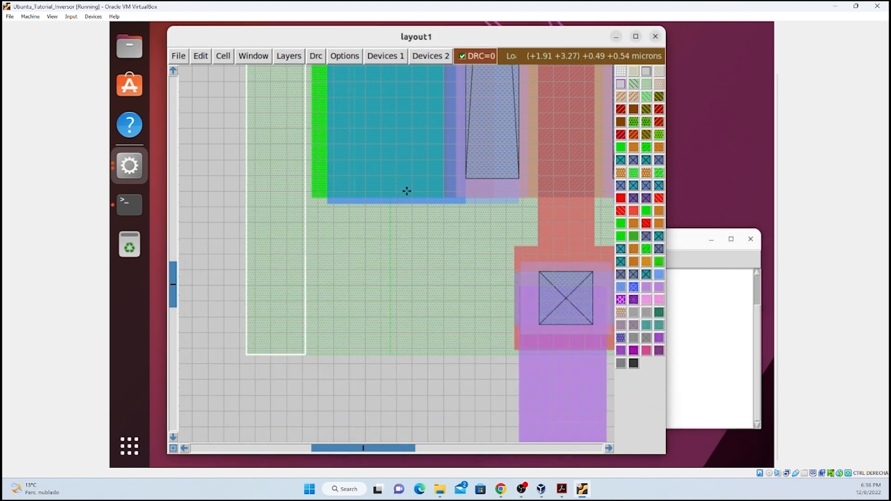
Size the box to the existing nsc contact, about 0.17 by 0.17 µm, and place it about 0.45 µm lower, aligned with the contact.
scroll(406, 191, "up", 5)
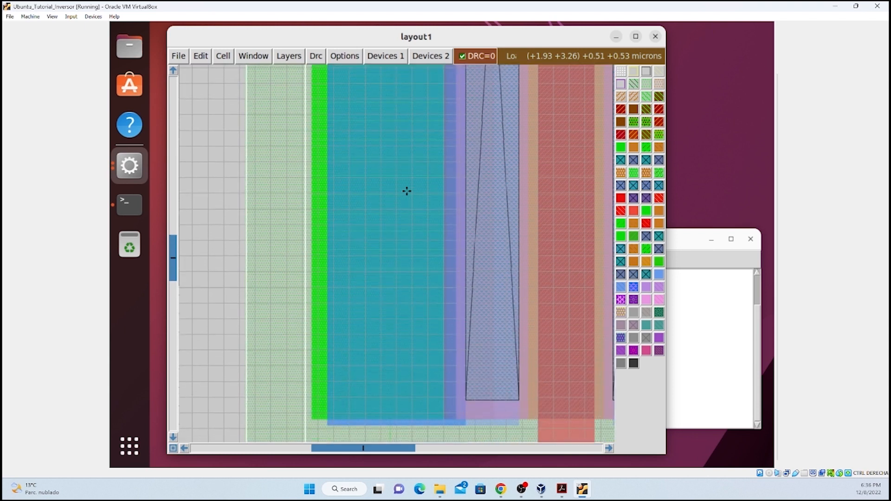
scroll(407, 190, "up", 4)
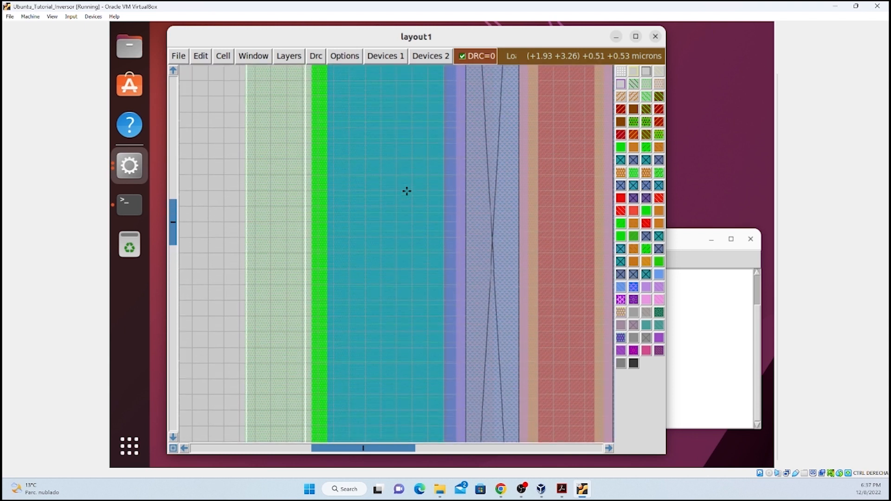
scroll(406, 191, "up", 3)
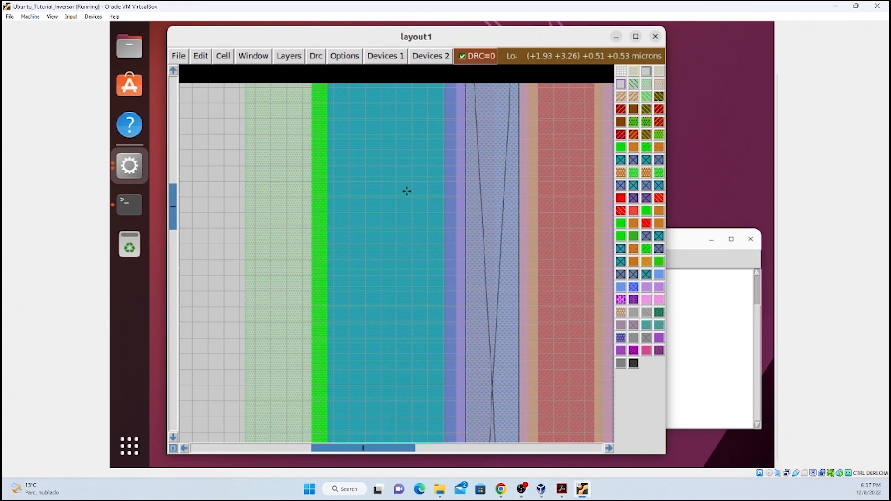
left_click(353, 228)
right_click(406, 174)
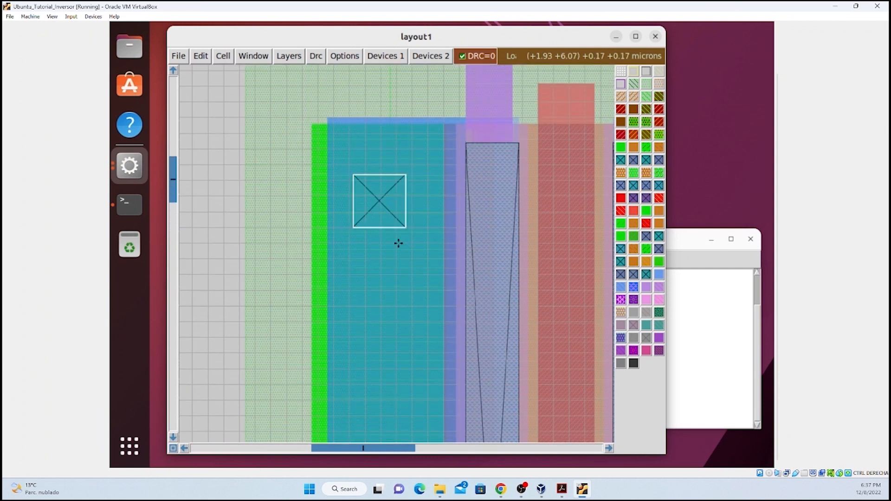
left_click(353, 370)
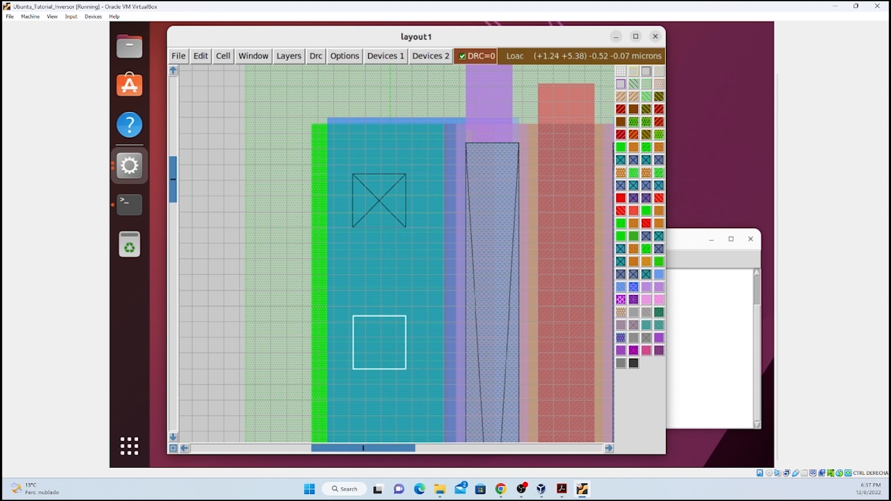
Paint nsc over the box to add a second contact to the nsd tap.
left_click(694, 381)
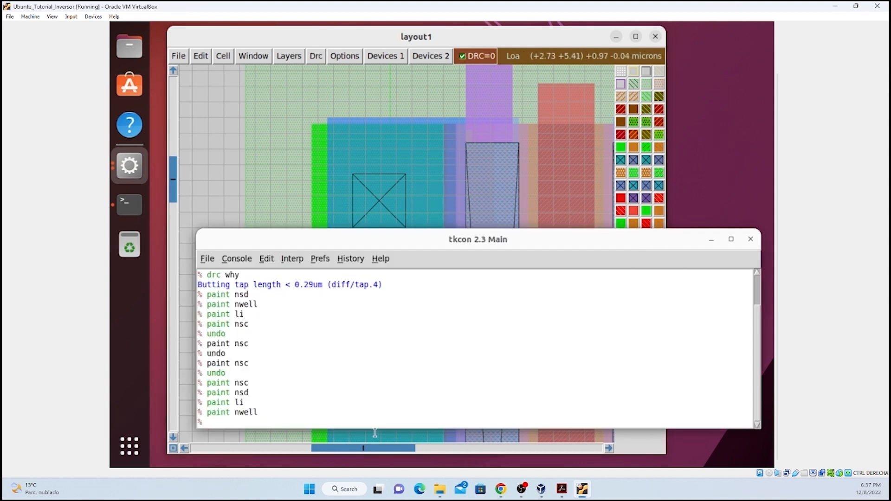
left_click(297, 418)
type("paint nsc")
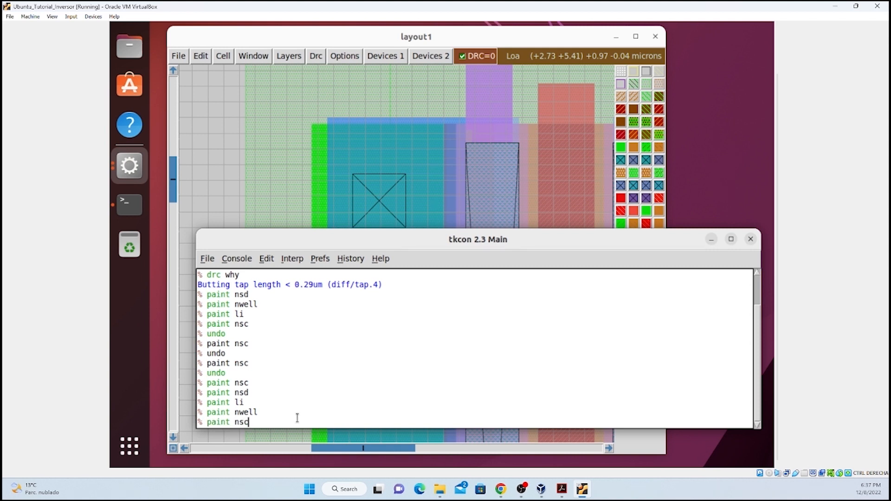
key("Return")
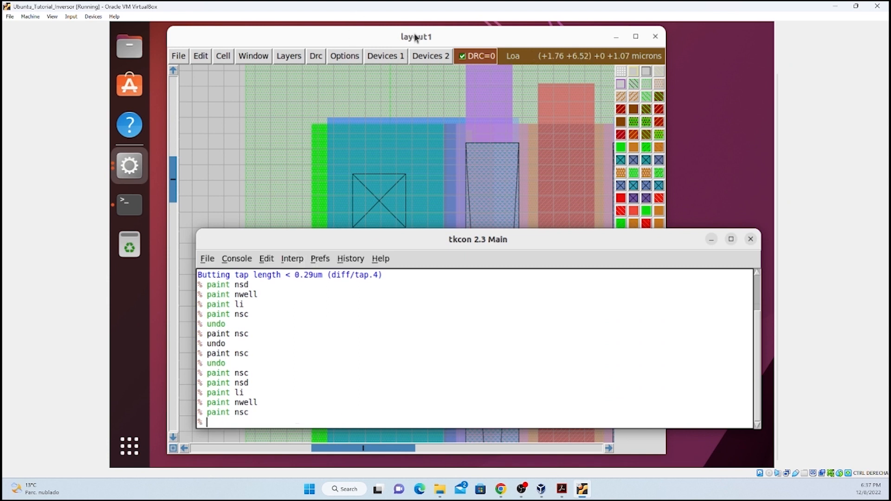
left_click(416, 38)
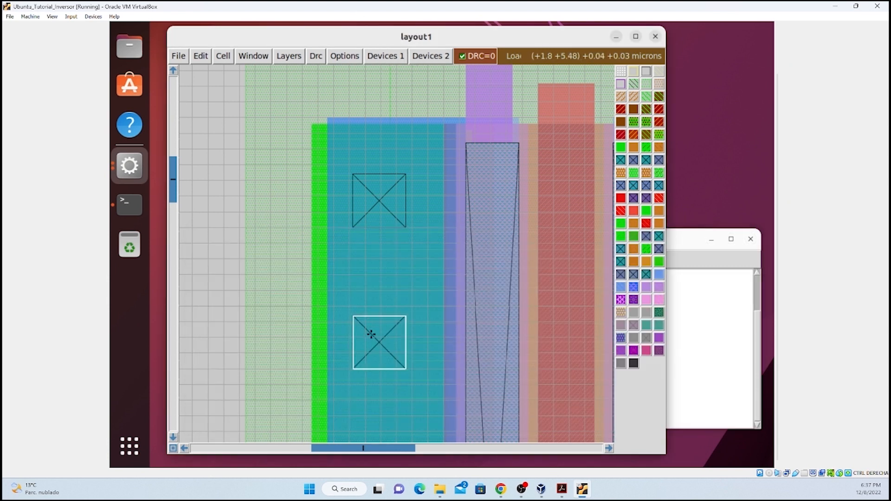
Place the same box about 0.5 µm below the second contact and paint nsc over it as a third contact.
scroll(376, 348, "down", 3)
scroll(376, 345, "down", 1)
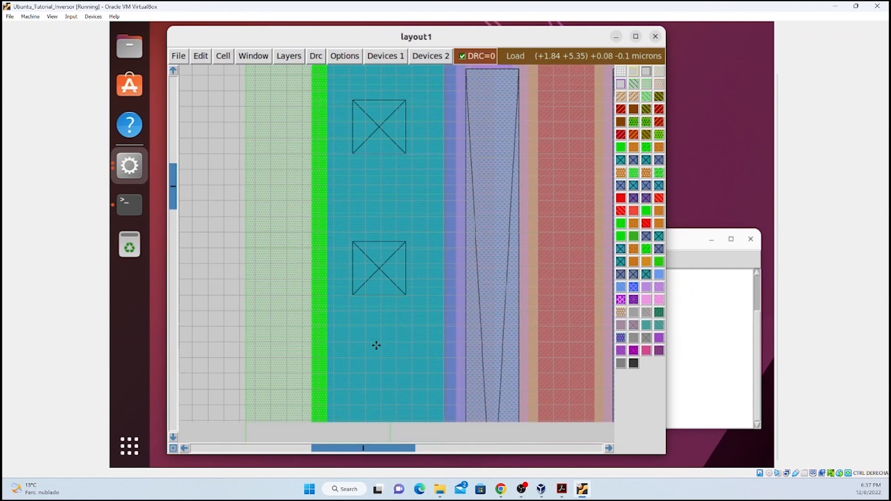
scroll(368, 364, "down", 1)
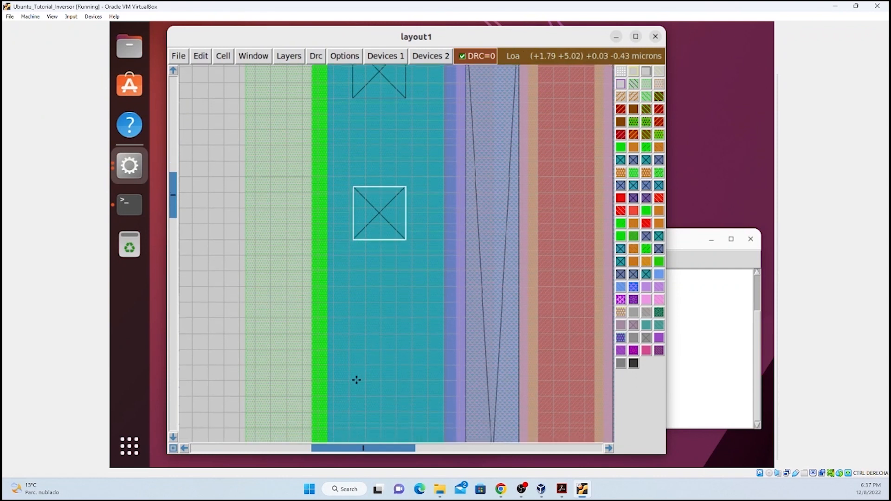
left_click(358, 394)
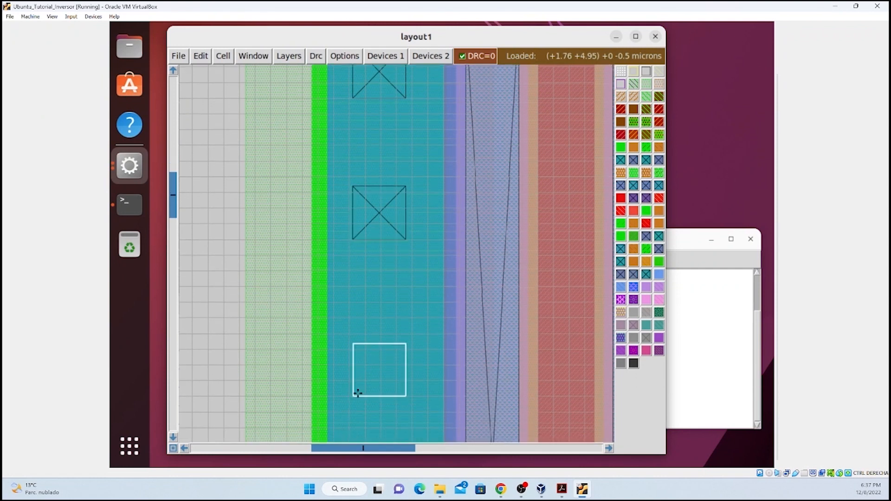
left_click(695, 345)
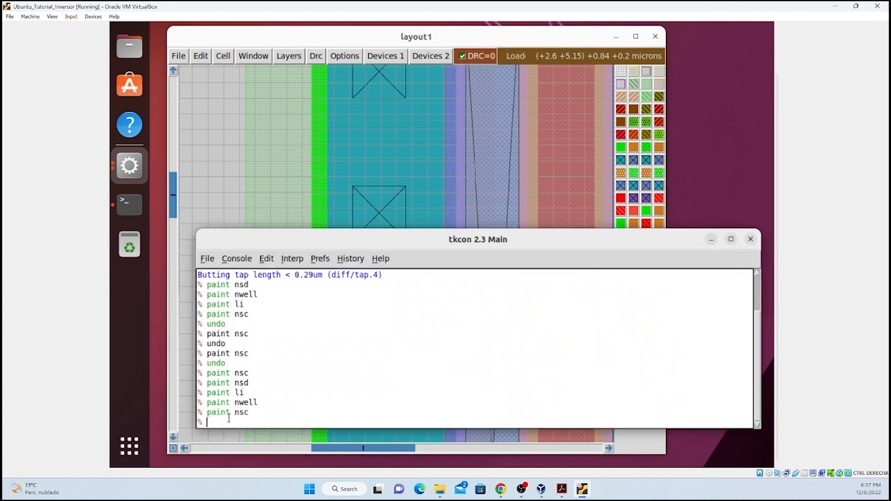
type("paint")
type(" nsd")
key("Return")
left_click(378, 37)
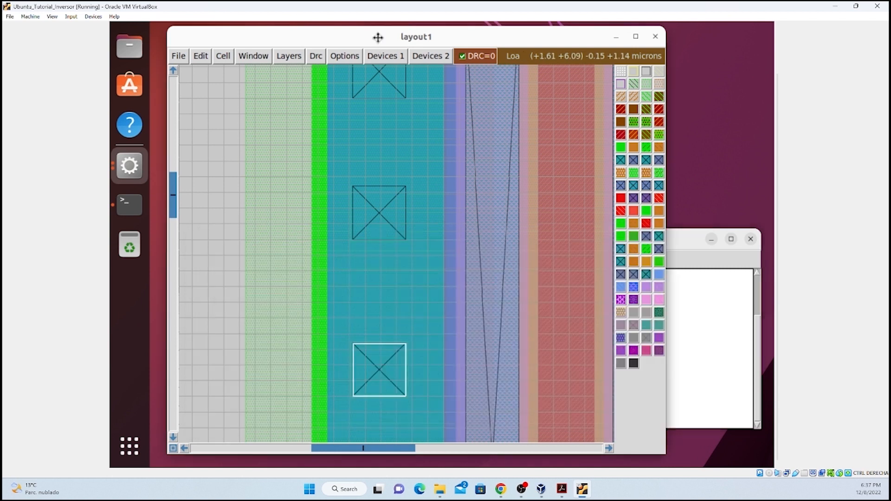
Place the same box about 0.5 µm below the third contact and paint nsc over it as a fourth contact.
scroll(364, 339, "down", 1)
scroll(364, 339, "down", 4)
scroll(364, 339, "up", 2)
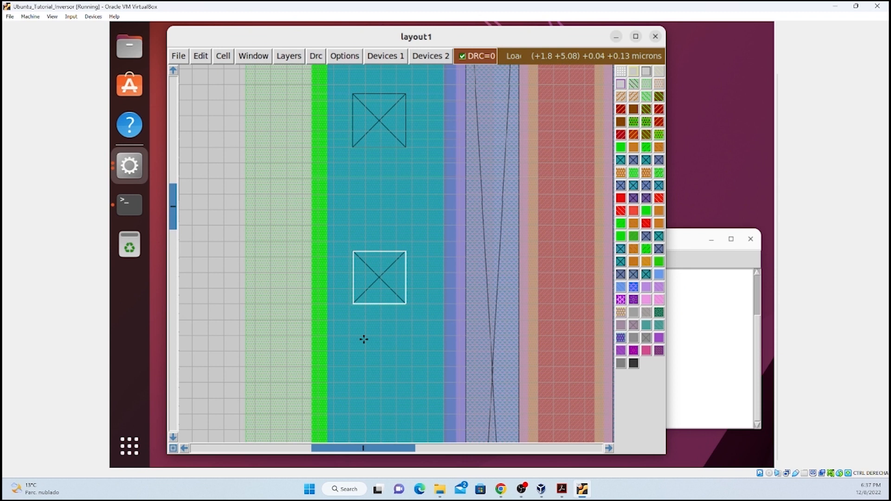
scroll(364, 340, "down", 1)
scroll(361, 339, "down", 1)
scroll(362, 337, "down", 1)
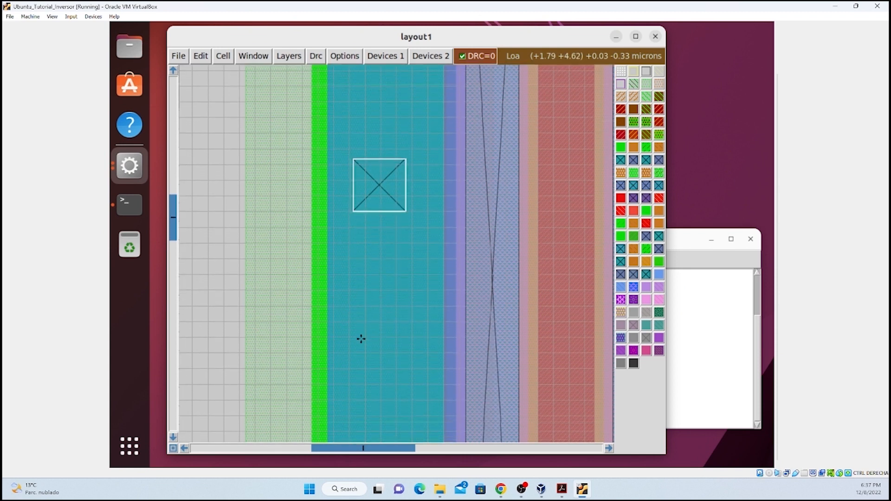
left_click(354, 369)
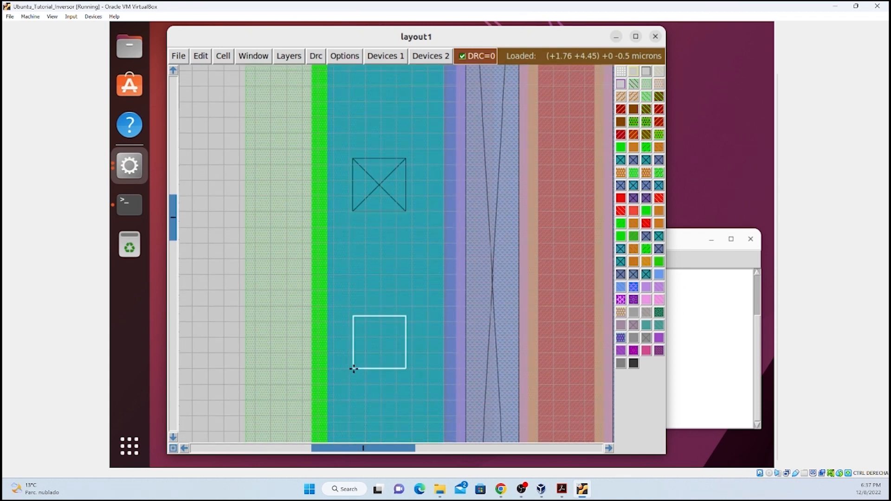
left_click(684, 301)
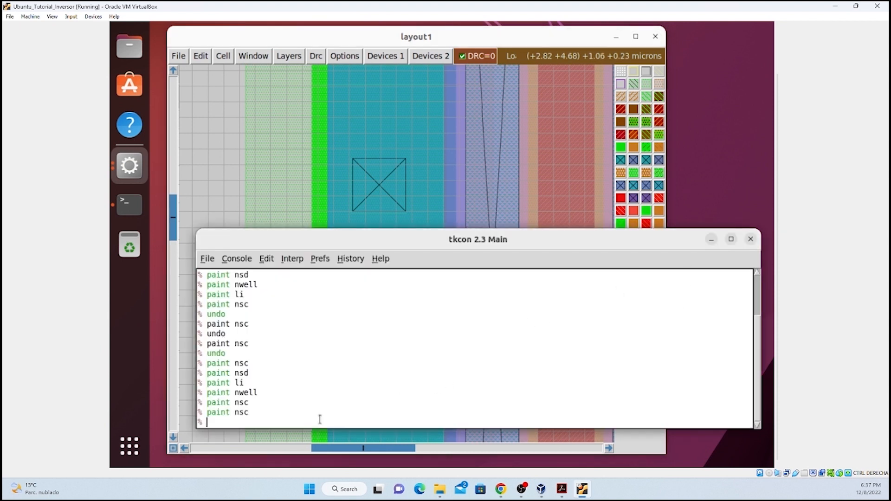
type("paint nsc")
key("Return")
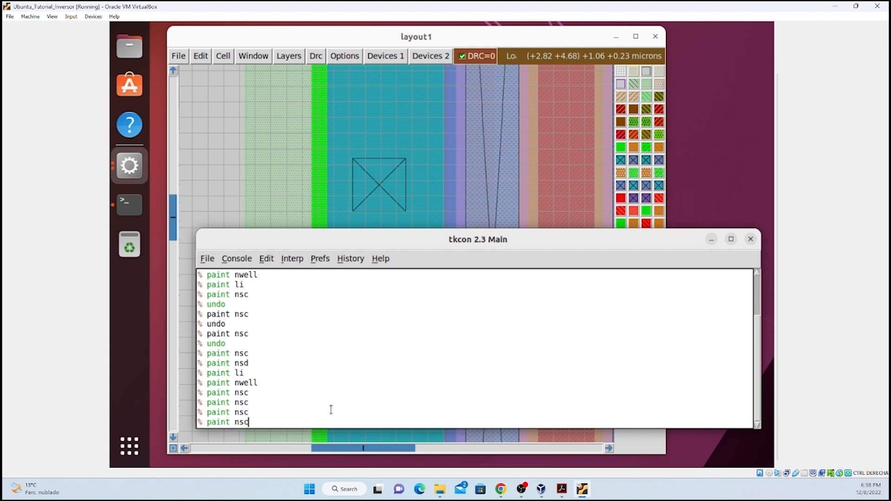
left_click(429, 36)
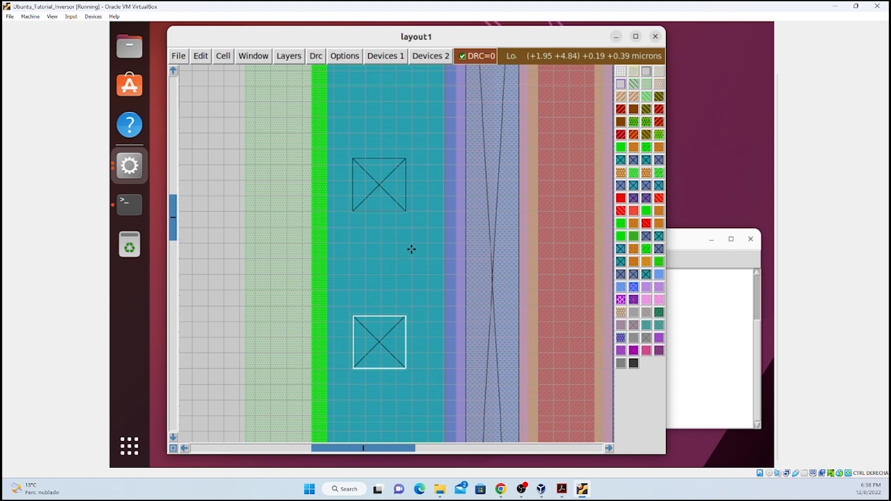
Fit the whole layout in view and save the inverter cell.
key("v")
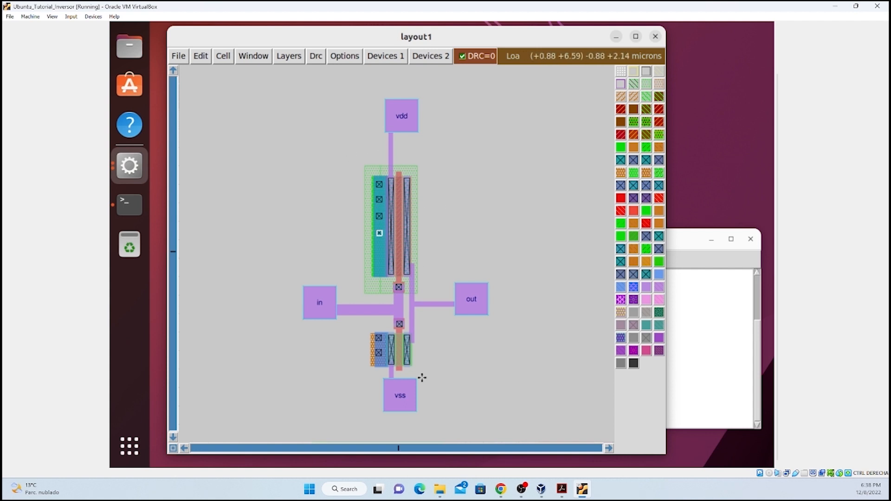
left_click(178, 54)
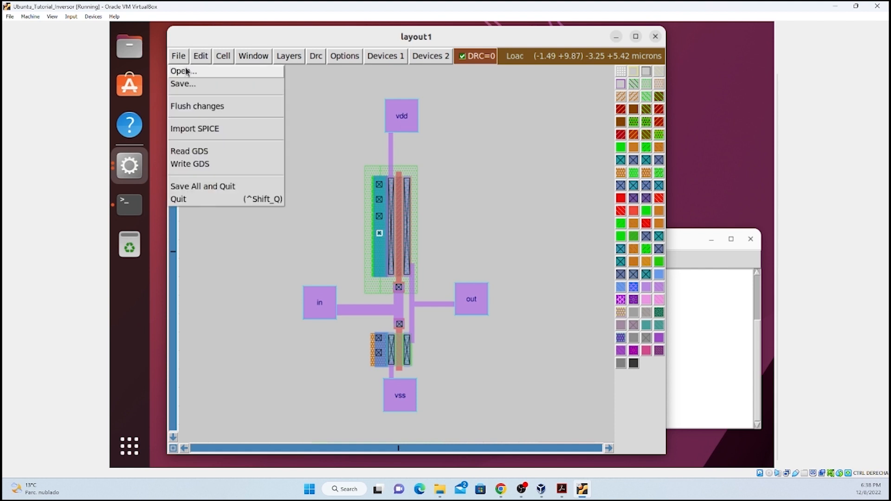
left_click(192, 84)
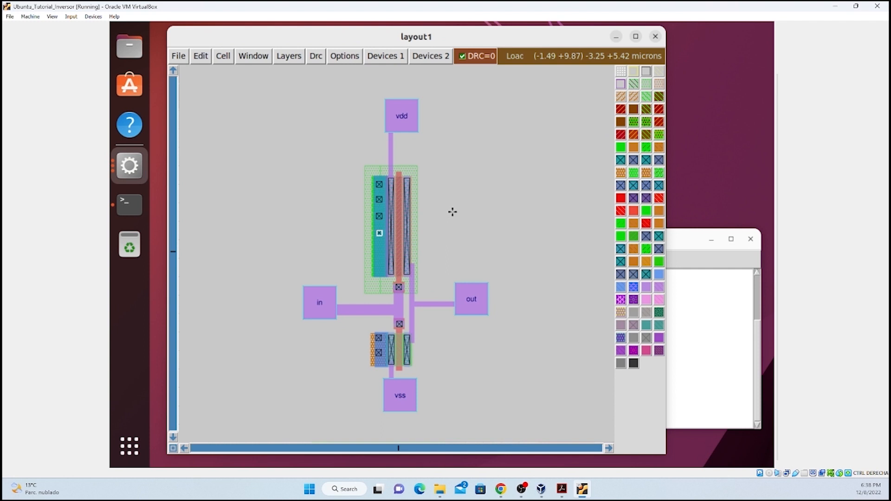
left_click(548, 258)
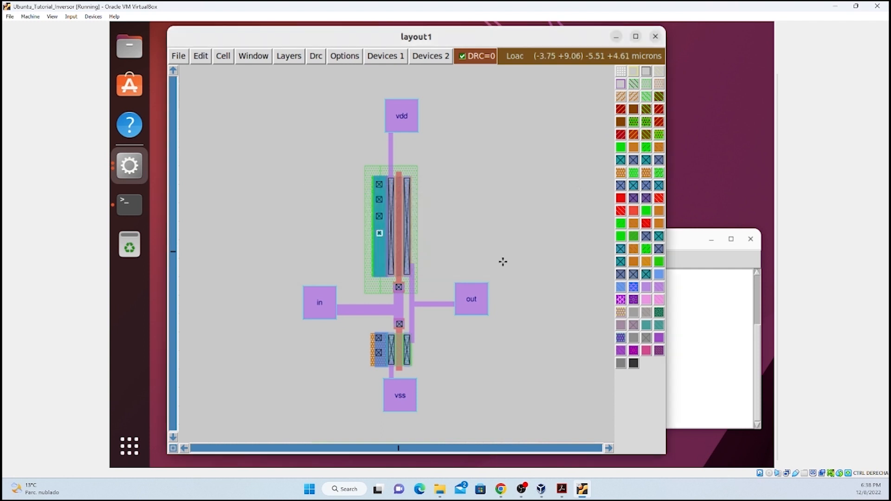
Run extract do local and extract all in the Magic console to extract the inverter and its devices.
left_click(685, 268)
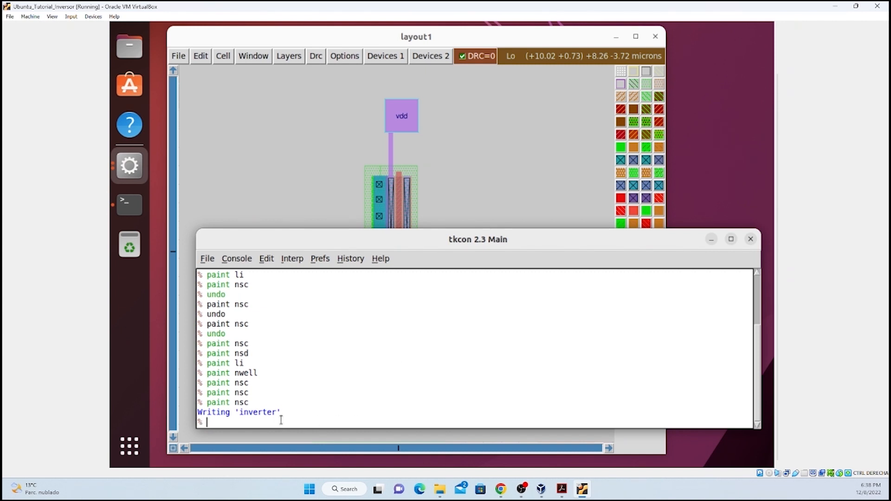
type("extract do local")
key("Return")
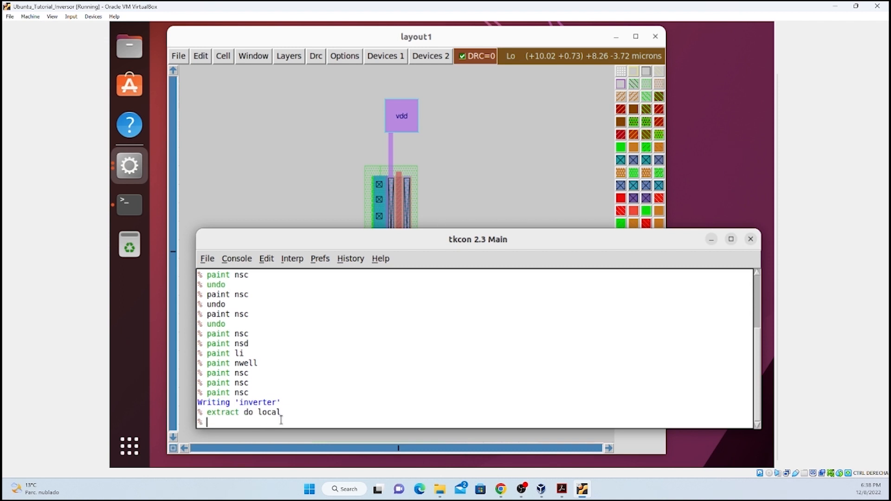
type("extract all")
key("Return")
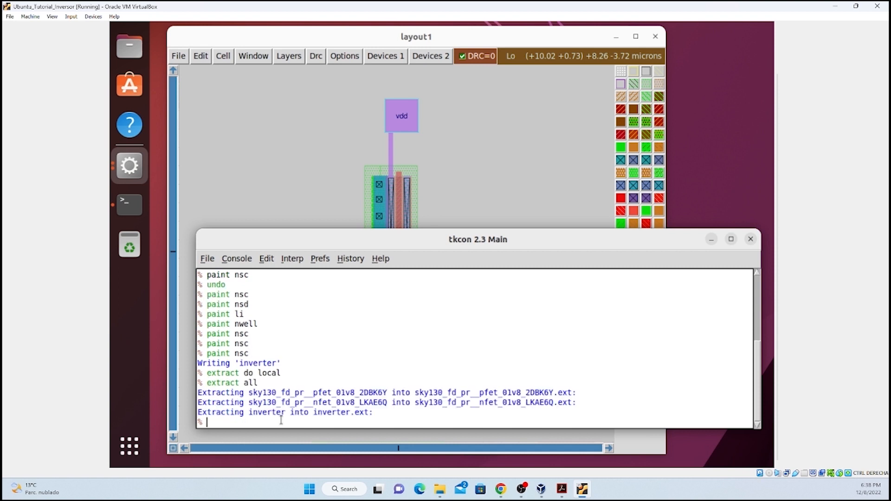
Set ext2spice to LVS mode with ext2spice lvs and generate the layout's SPICE netlist with ext2spice.
type("ext2spice lvs")
key("Return")
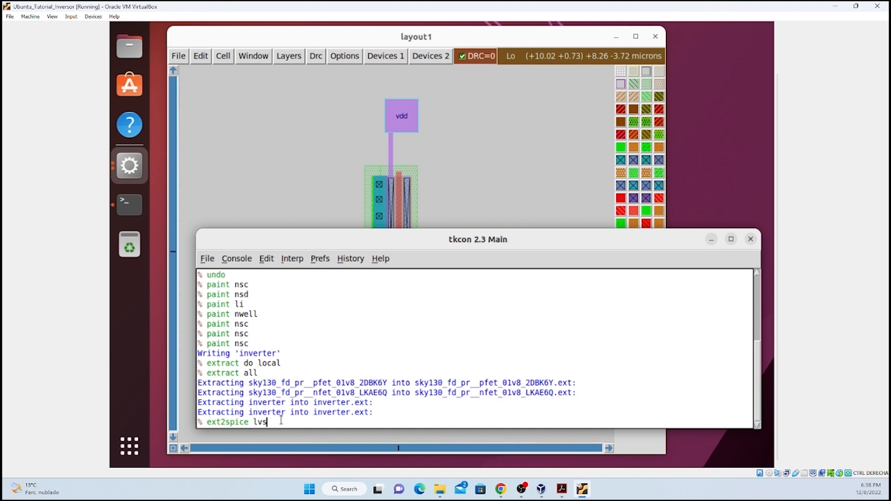
type("ext2spice")
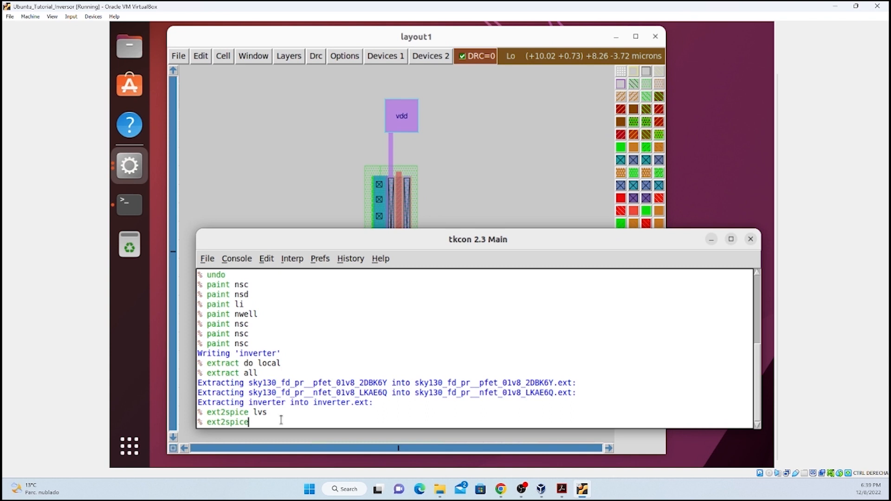
key("Return")
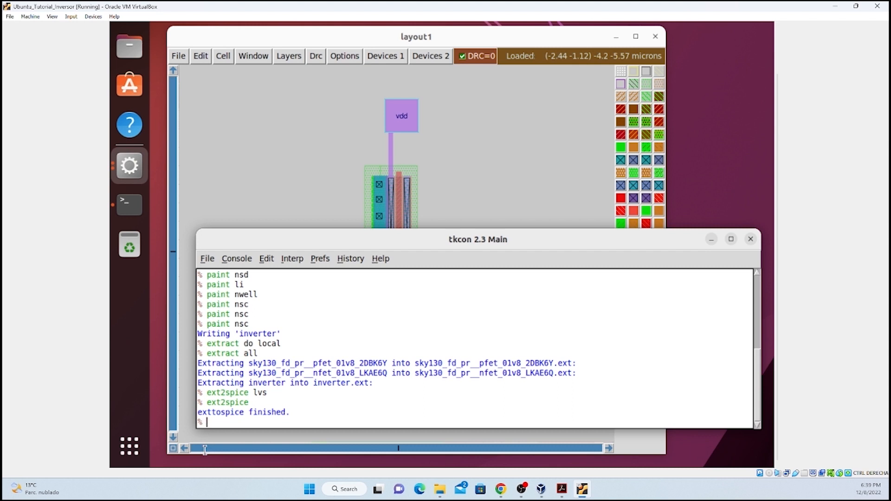
Quit Magic from its console and return to the terminal in the mag folder.
type("quit")
key("Return")
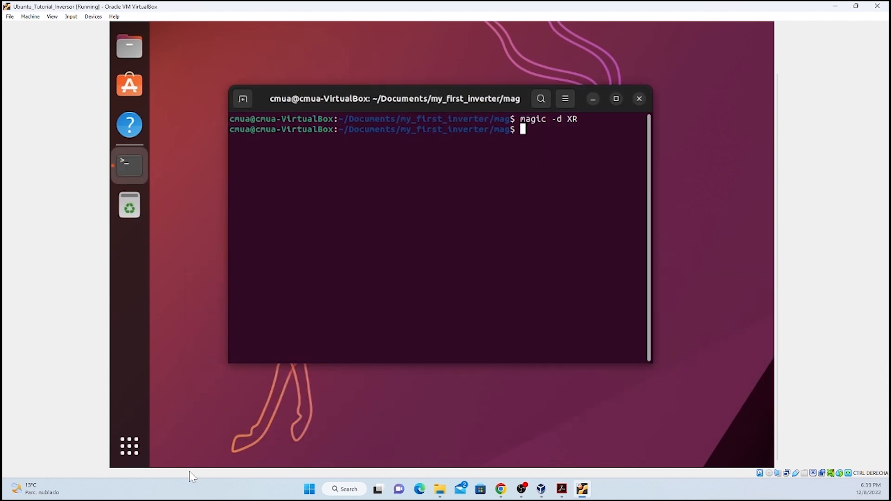
key("alt+Tab")
key("alt+Tab")
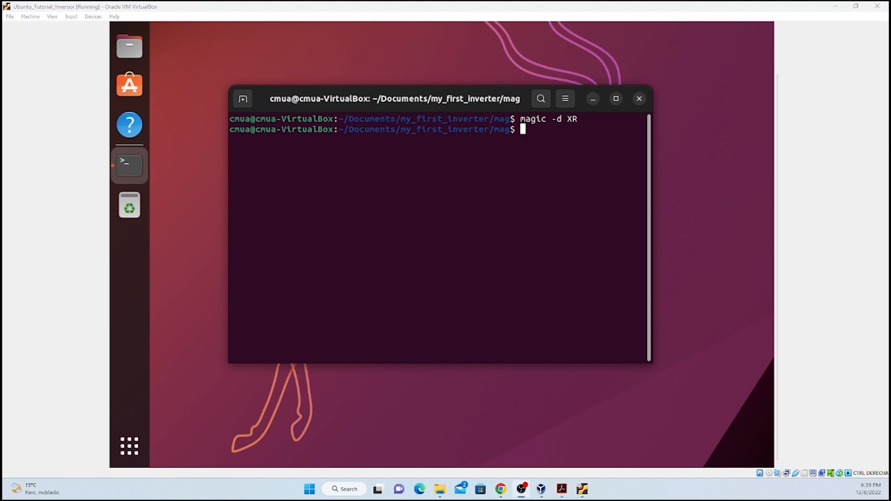